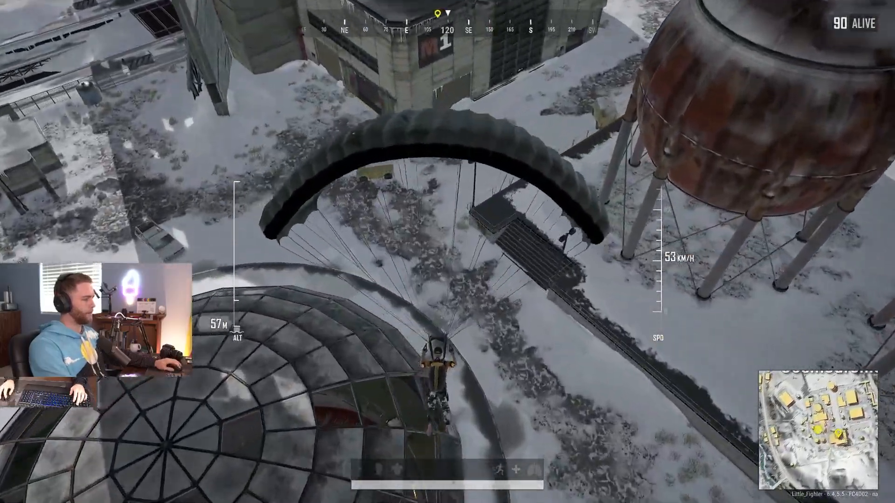
# Parachute into the domed building, pick up the smoke grenade on the catwalk and drop to the floor below
pyautogui.press('a')
pyautogui.press('f')
pyautogui.press('w')
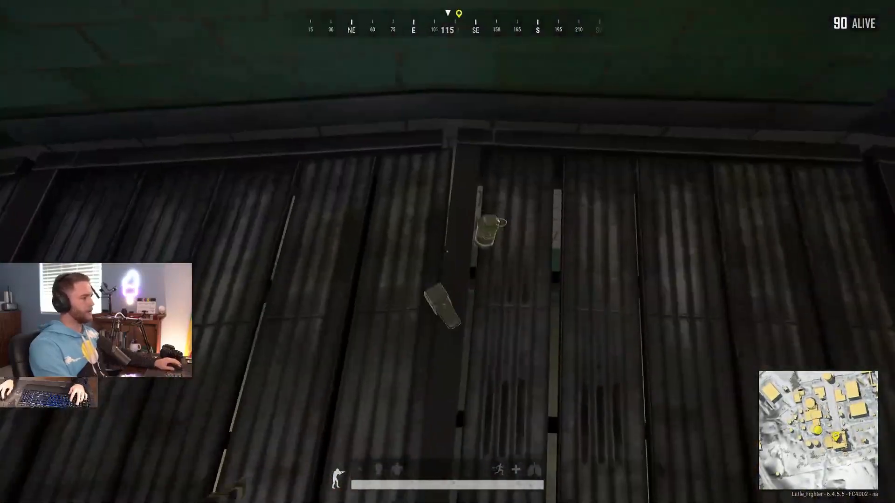
pyautogui.press('f')
pyautogui.press('w')
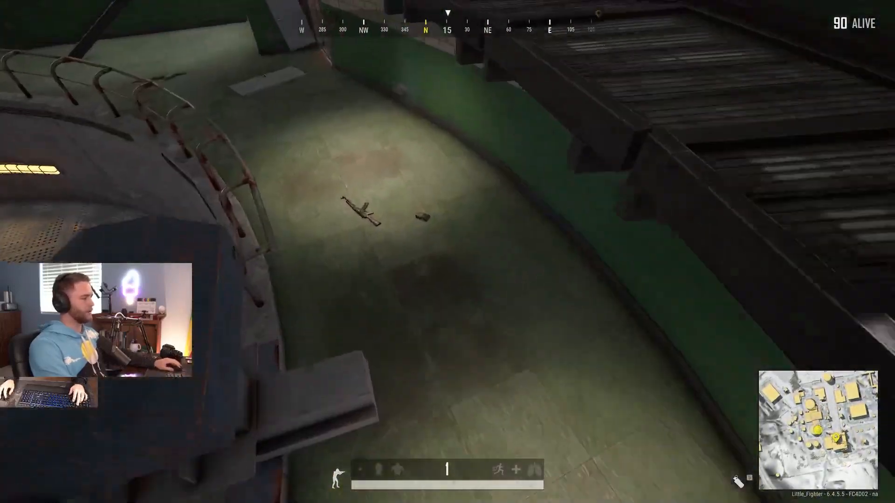
# Equip the AKM from the floor, pick up the ammo beside it and ready the rifle
pyautogui.press('f')
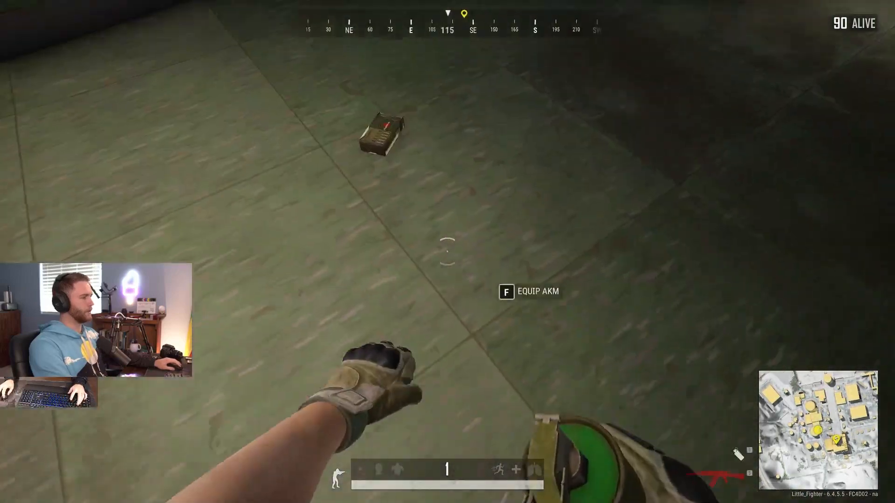
pyautogui.press('f')
pyautogui.press('1')
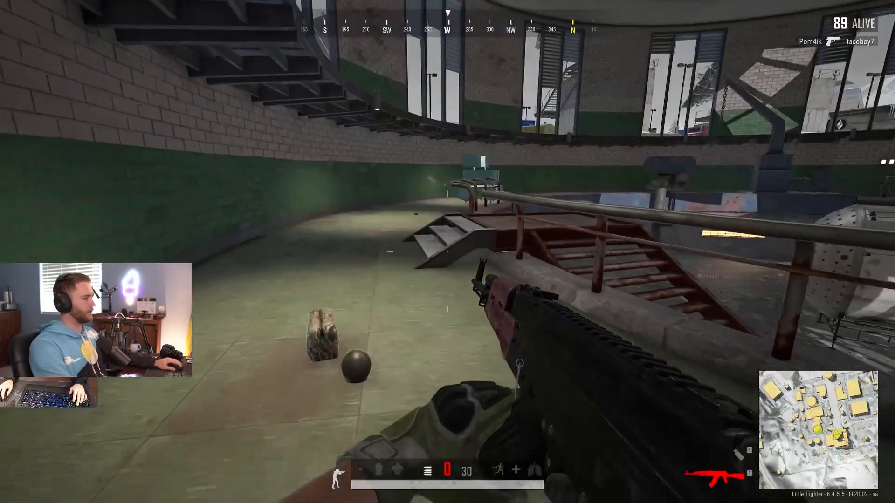
# Take the First Aid Kit from the ground and attach the Holographic Sight to the AKM
pyautogui.press('Tab')
pyautogui.rightClick(101, 101)
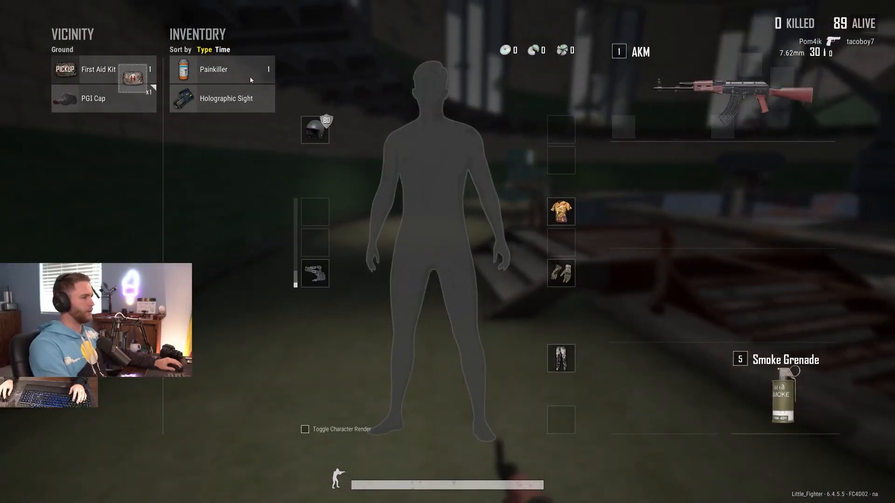
pyautogui.rightClick(103, 69)
pyautogui.rightClick(223, 125)
pyautogui.press('Tab')
# Sprint along the ring walkway and jump over the railing into the sunken central floor
pyautogui.hotkey('shift', 'w')
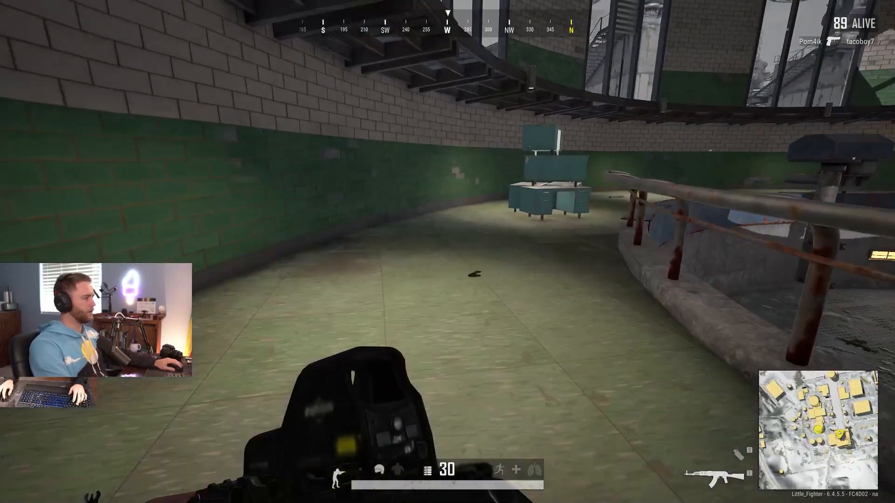
pyautogui.hotkey('shift', 'w')
pyautogui.press('space')
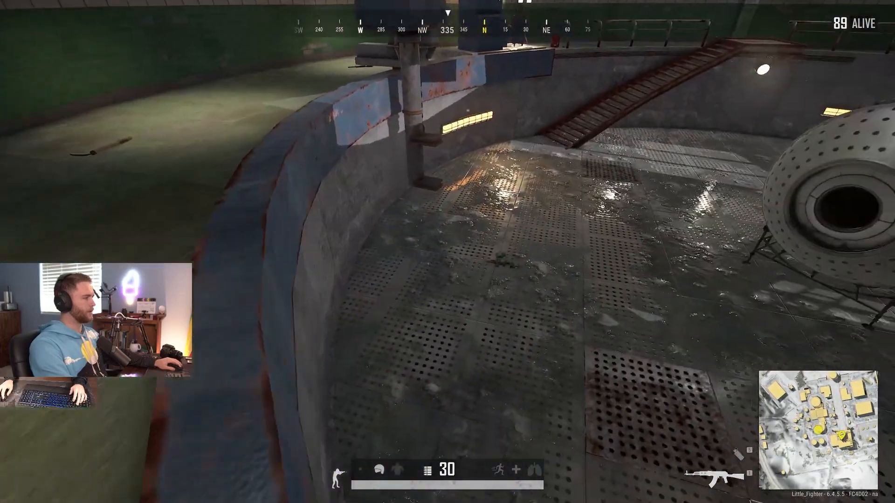
# Equip the G36C from the ground and take all three stacks of 30 rounds of 5.56mm ammo
pyautogui.press('Tab')
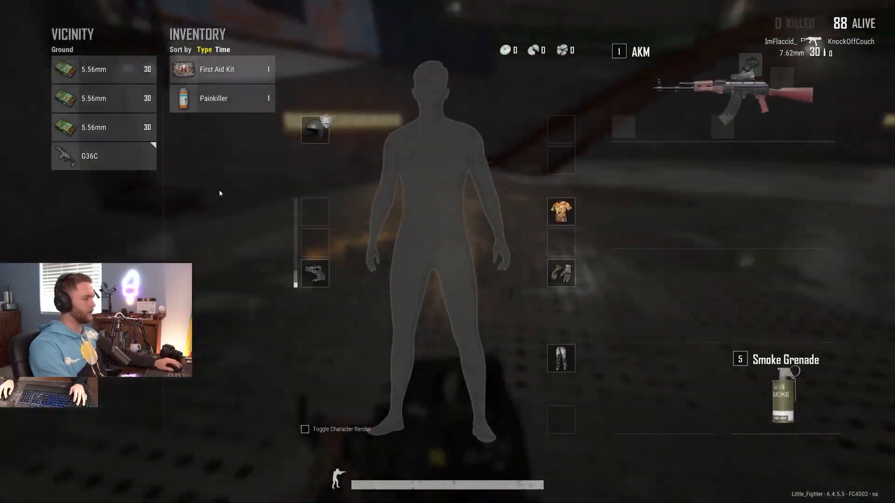
pyautogui.rightClick(99, 160)
pyautogui.moveTo(107, 129); pyautogui.dragTo(173, 133)
pyautogui.moveTo(110, 98); pyautogui.dragTo(173, 97)
pyautogui.moveTo(112, 72); pyautogui.dragTo(177, 95)
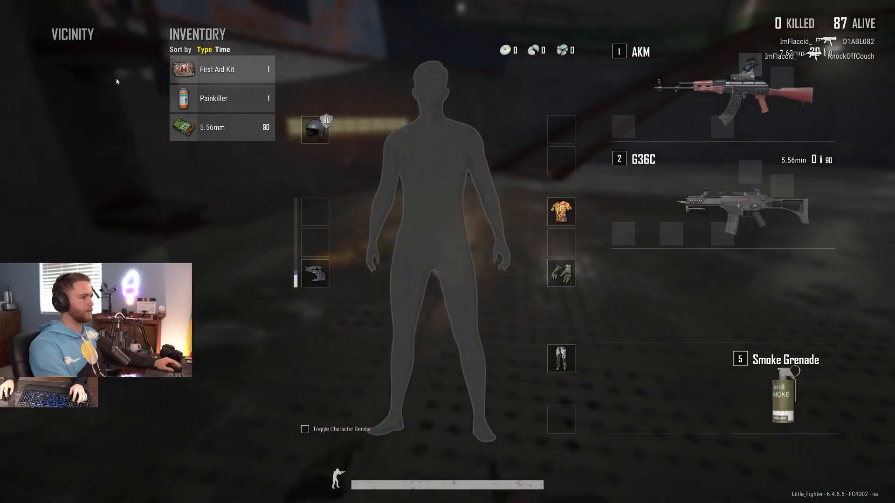
pyautogui.press('Tab')
# Fit the QuickDraw Mag lying on the office floor to the G36C
pyautogui.press('Tab')
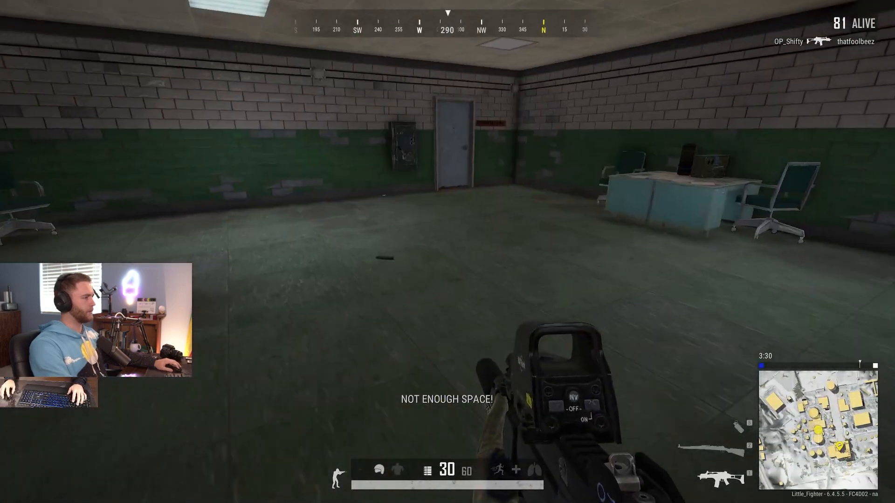
pyautogui.press('Tab')
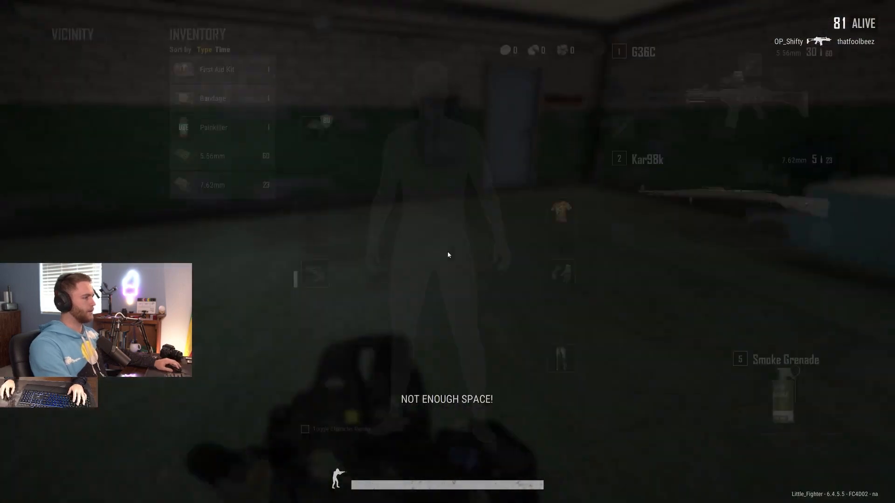
pyautogui.press('Tab')
pyautogui.press('Tab')
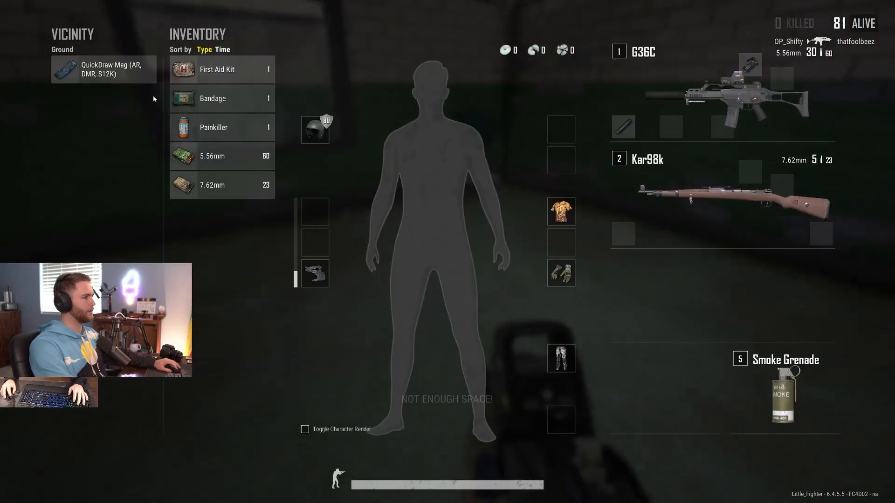
pyautogui.press('Tab')
# Clear the Aqua Training hall with the sight raised and pick up the backpack on the floor
pyautogui.press('w')
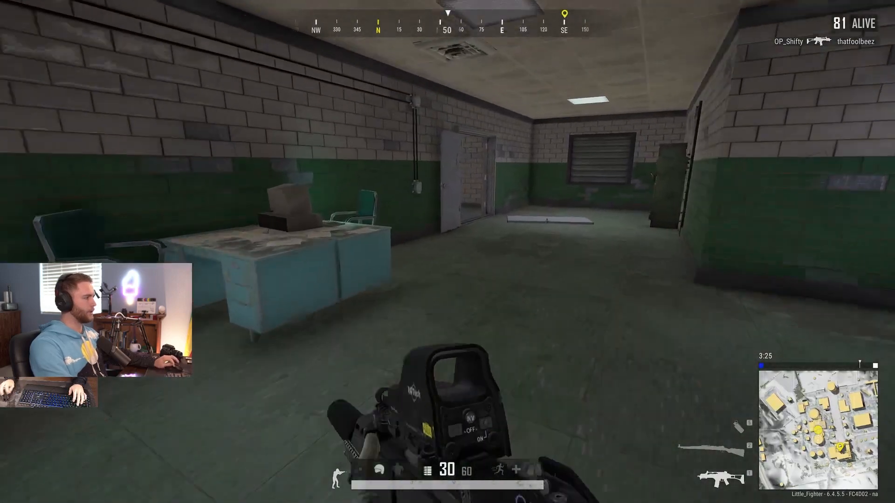
pyautogui.rightClick(447, 252)
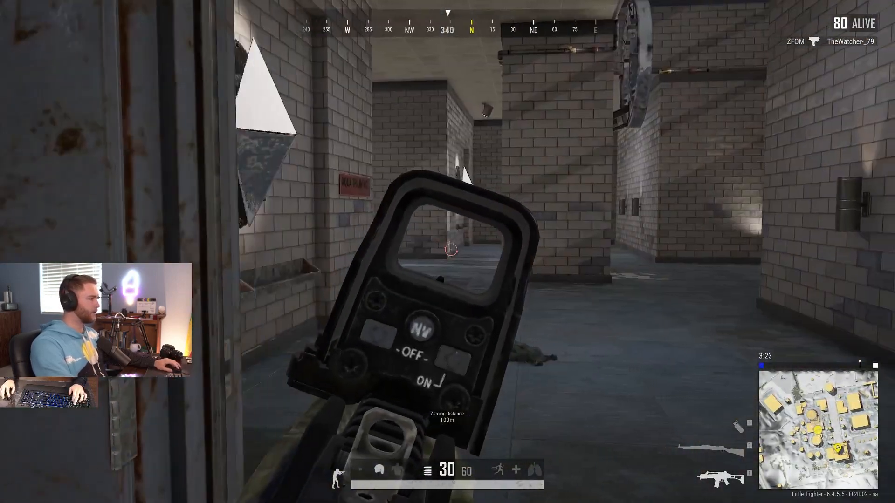
pyautogui.rightClick(448, 251)
pyautogui.press('w')
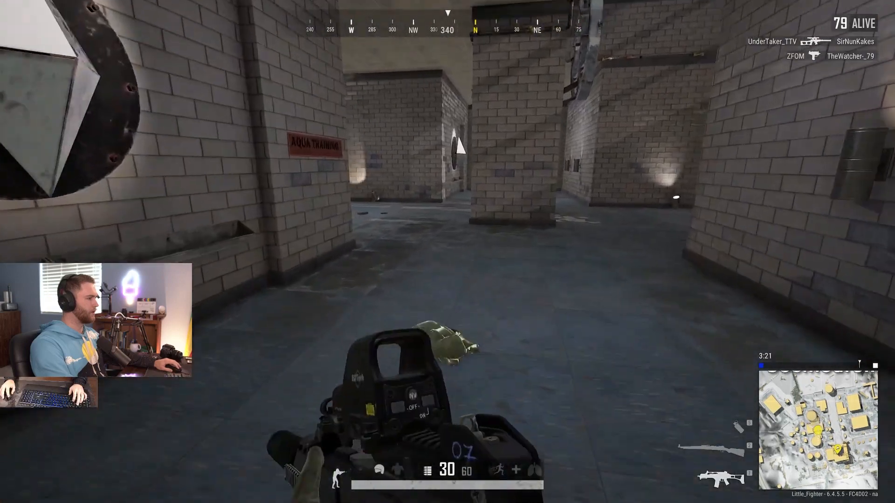
pyautogui.press('f')
pyautogui.press('w')
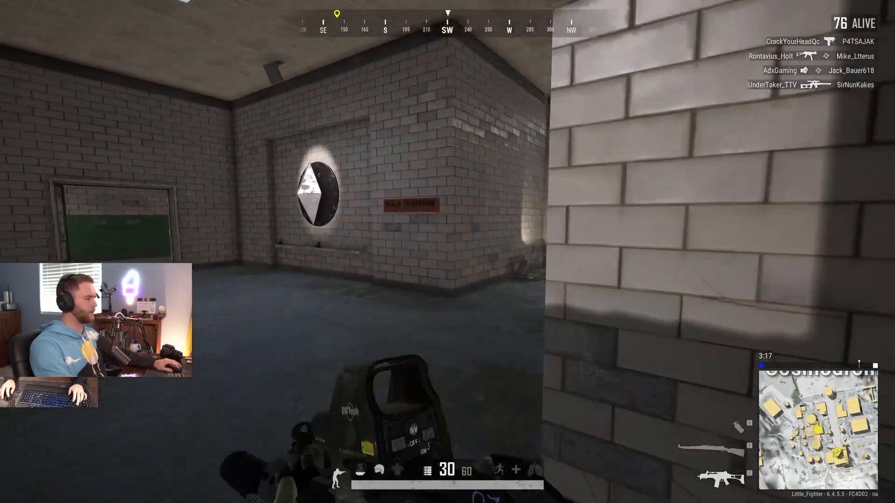
pyautogui.press('w')
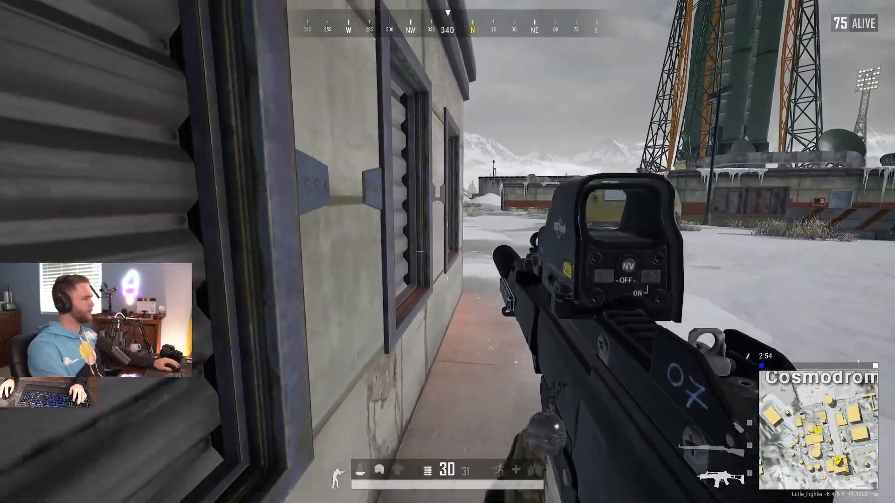
# Peek past the outer wall, shoot the enemy ahead with the G36C and return to cover
pyautogui.press('d')
pyautogui.rightClick(447, 252)
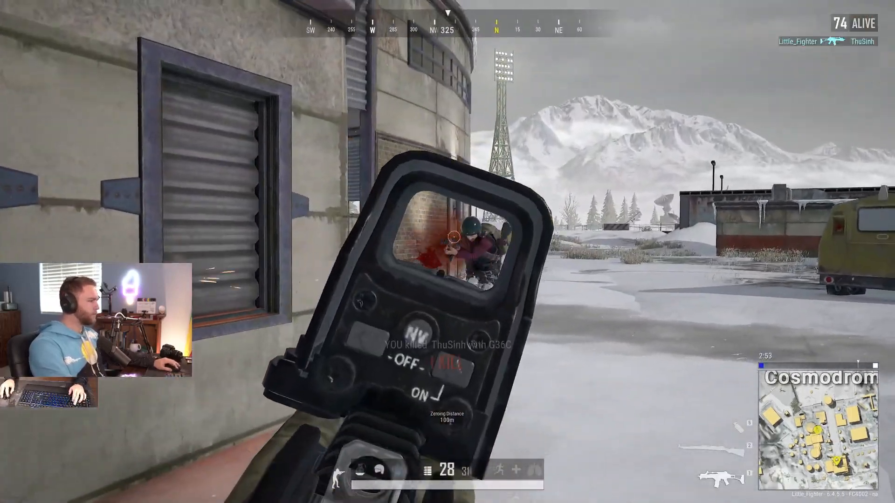
pyautogui.click(447, 252)
pyautogui.rightClick(447, 252)
pyautogui.press('a')
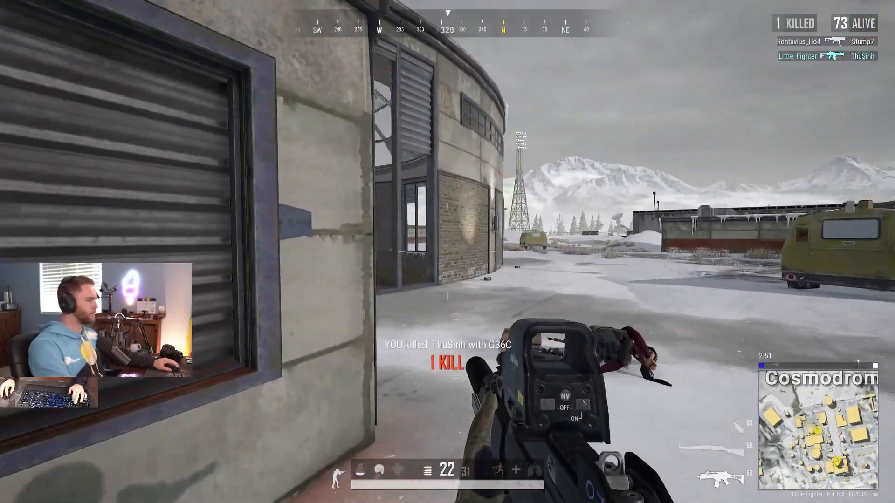
# Aim around the corner again for more enemies, pull back behind the wall and reload the G36C
pyautogui.rightClick(447, 251)
pyautogui.press('e')
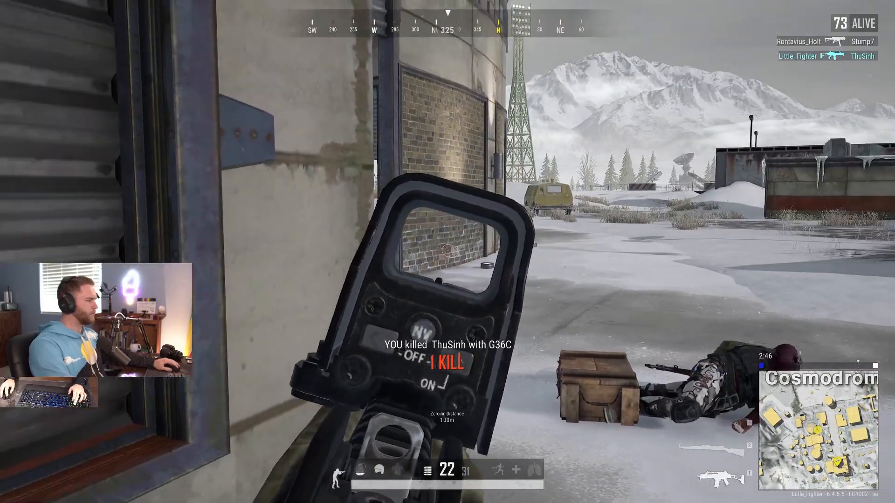
pyautogui.rightClick(447, 252)
pyautogui.press('a')
pyautogui.press('r')
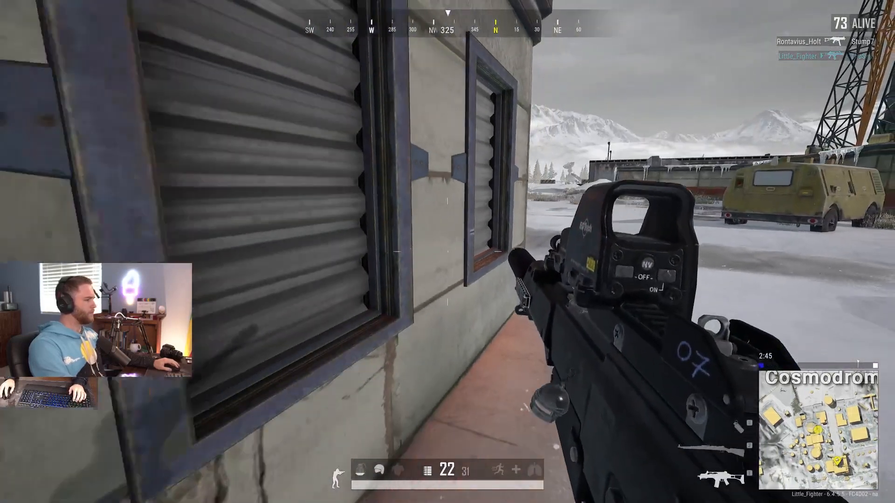
# Move around the wall and enter the neighbouring brick building through its window opening
pyautogui.press('w')
pyautogui.press('w')
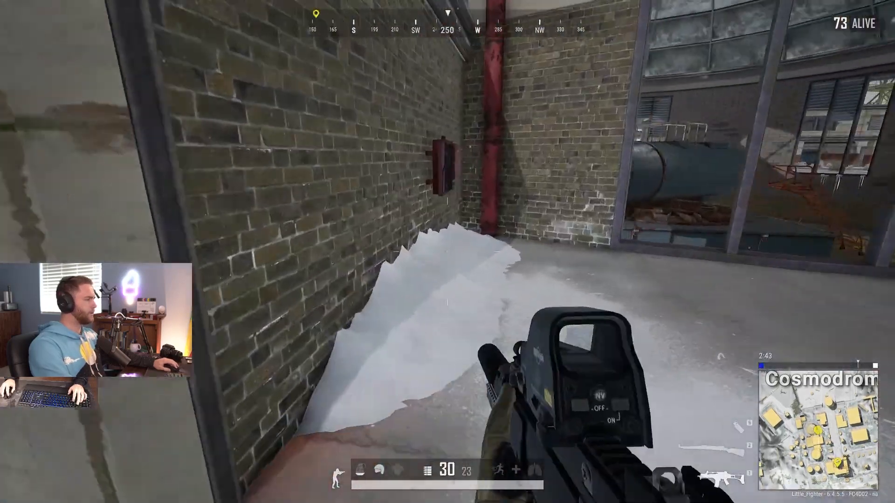
pyautogui.press('w')
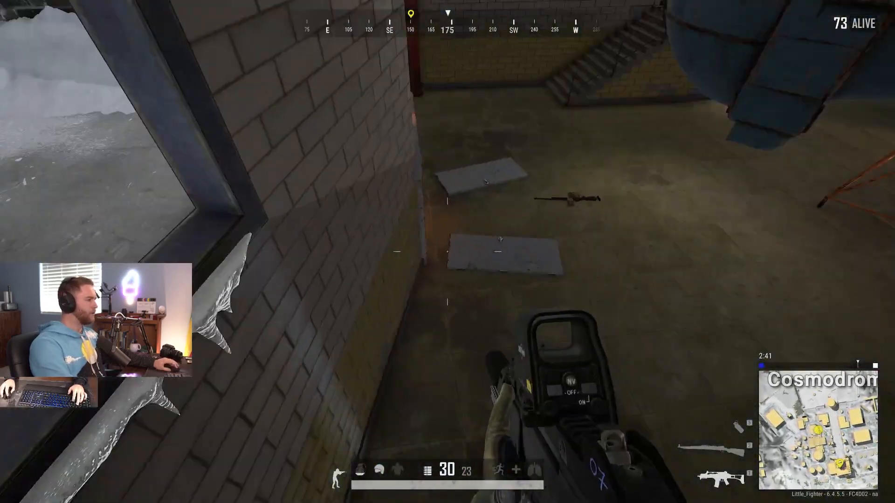
# Aim through the stairwell doorway and shoot the enemy inside with the G36C
pyautogui.rightClick(447, 251)
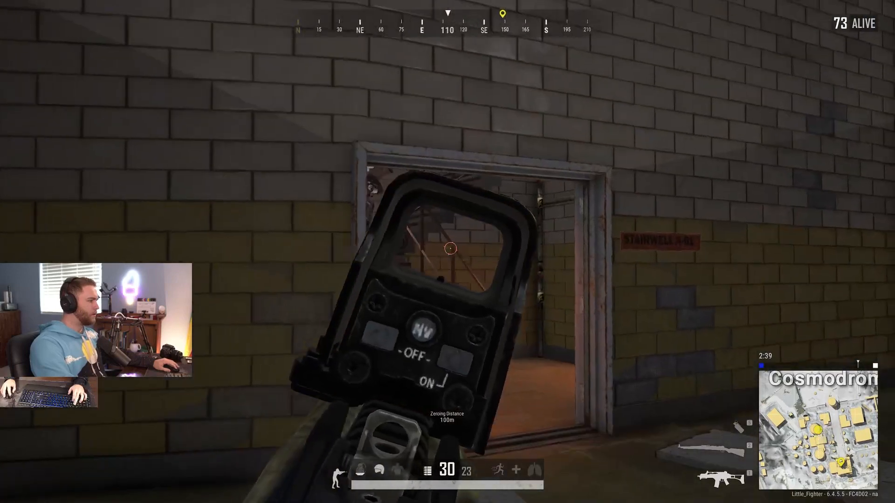
pyautogui.click(447, 252)
pyautogui.click(447, 251)
pyautogui.rightClick(447, 252)
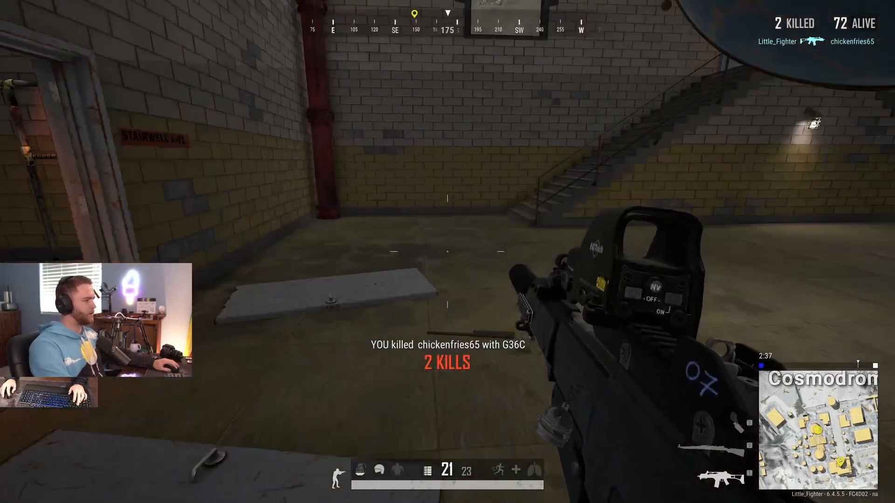
# Open the defeated enemy's loot in the stairwell and attach its Red Dot Sight to the Kar98k
pyautogui.press('Tab')
pyautogui.press('Tab')
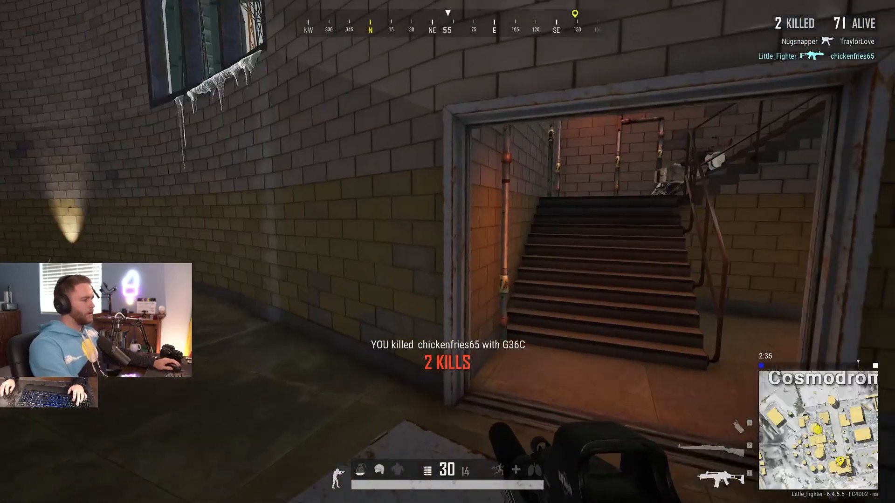
pyautogui.press('w')
pyautogui.press('Tab')
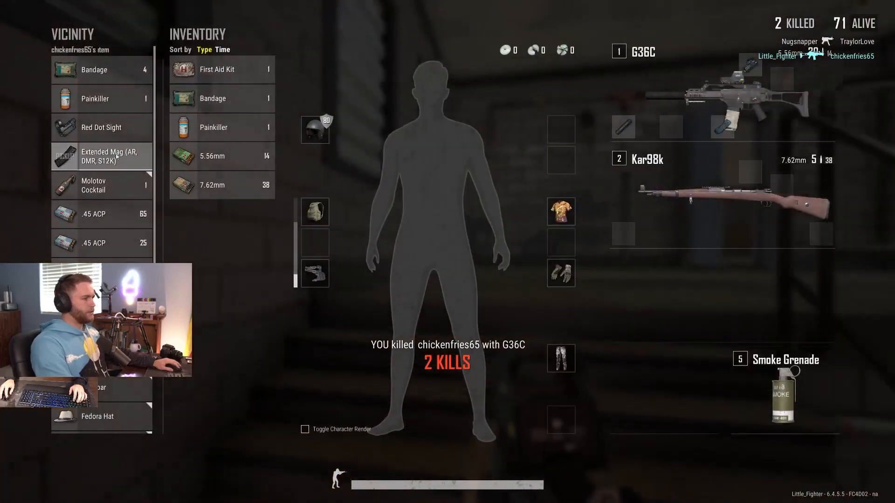
pyautogui.rightClick(105, 128)
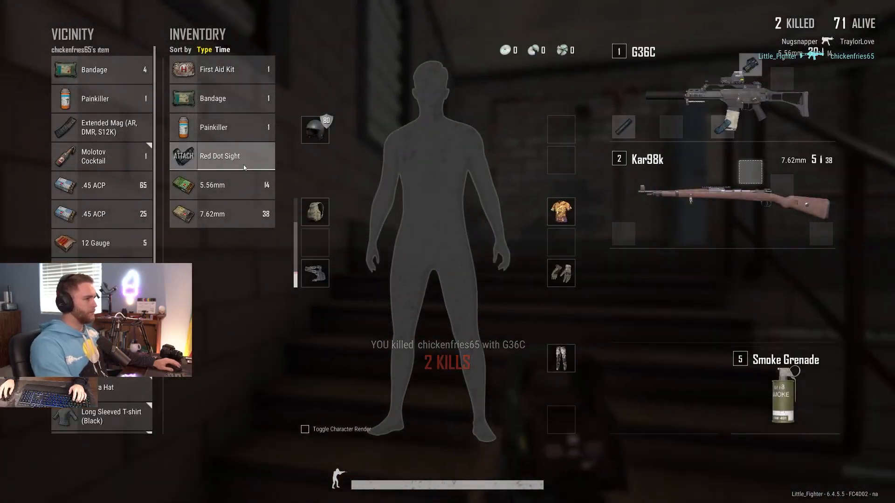
pyautogui.rightClick(244, 167)
# Fit the Extended Mag to the G36C and take the painkiller, 4 bandages and 6 rounds of 7.62mm ammo
pyautogui.rightClick(122, 134)
pyautogui.rightClick(112, 99)
pyautogui.rightClick(111, 70)
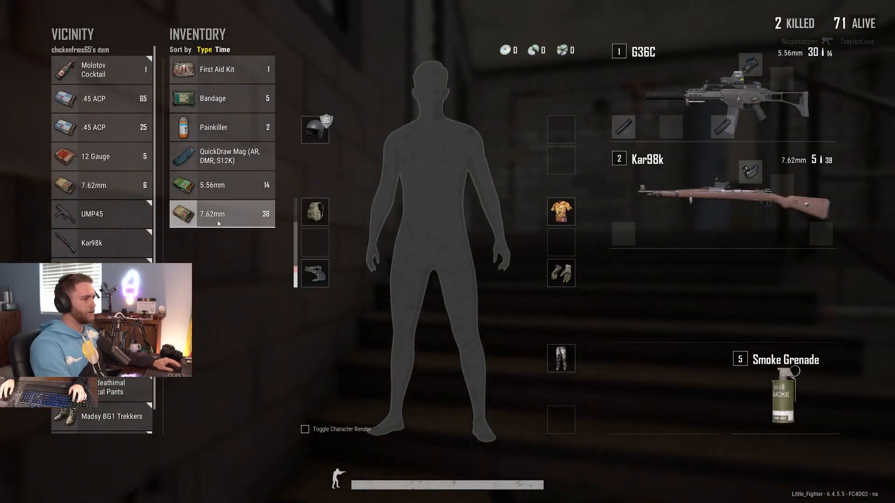
pyautogui.rightClick(102, 185)
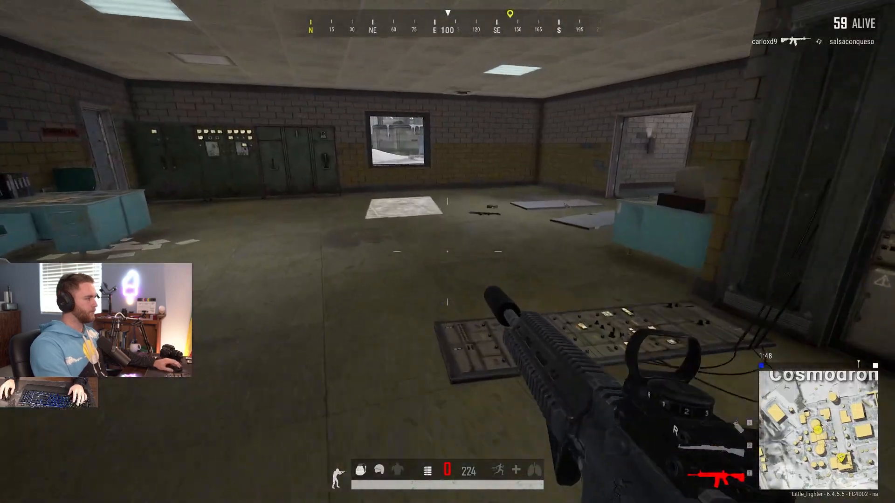
# Reload the M416, leave the room through the window and sprint to the loot crate outside
pyautogui.press('r')
pyautogui.press('w')
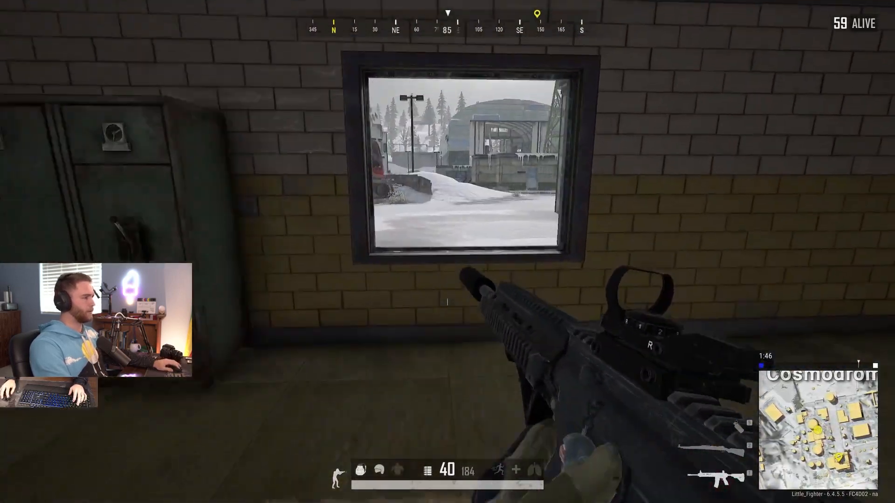
pyautogui.press('space')
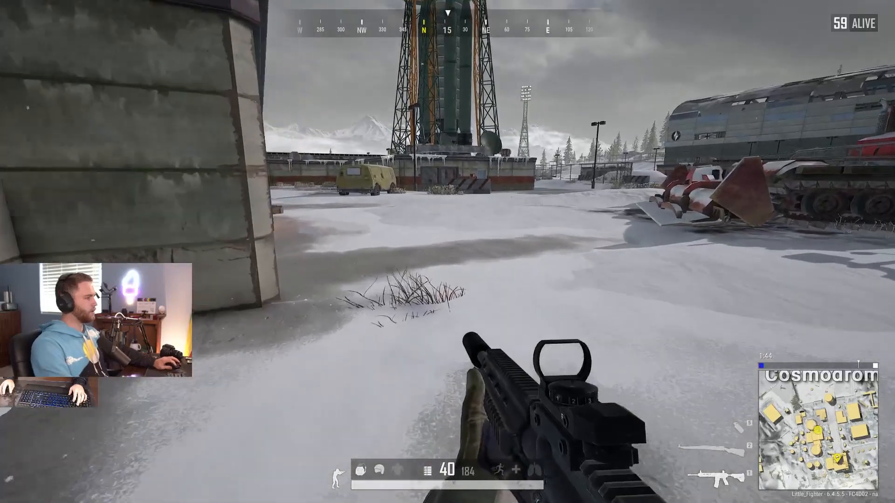
pyautogui.hotkey('shift', 'w')
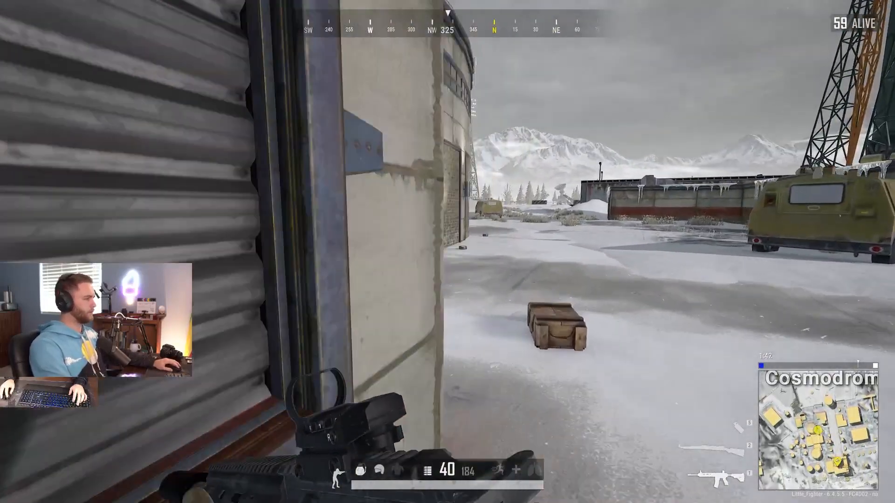
# Go through the loot in the wooden crate outside the building and leave the inventory
pyautogui.press('Tab')
pyautogui.click(100, 128)
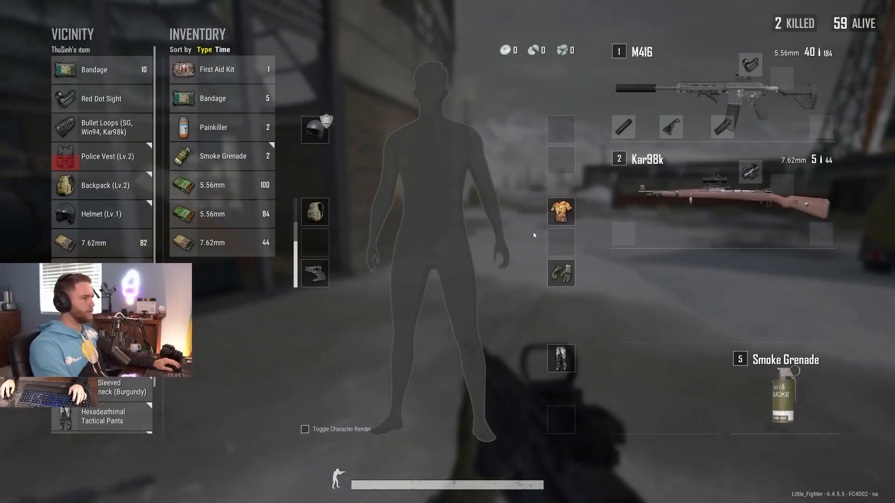
pyautogui.click(107, 78)
pyautogui.click(135, 231)
pyautogui.press('Tab')
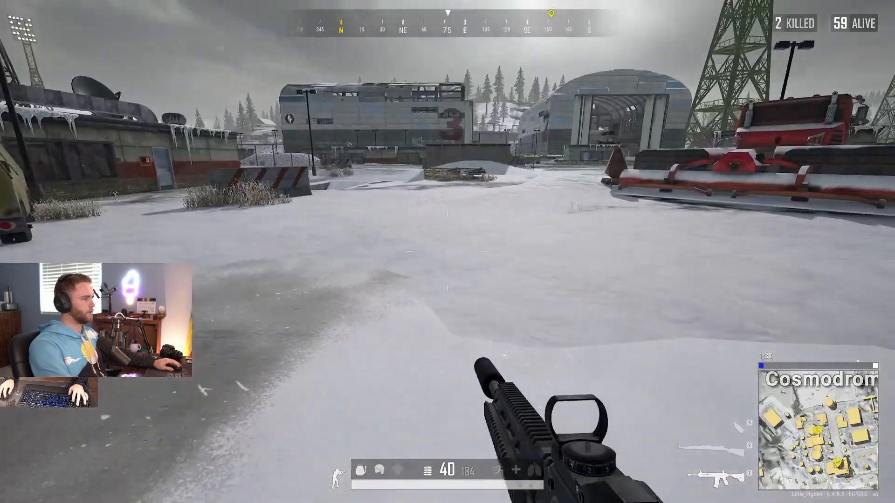
# Move up to the parked olive van in the snowy yard and lean out beside it to fire the aimed rifle
pyautogui.press('w')
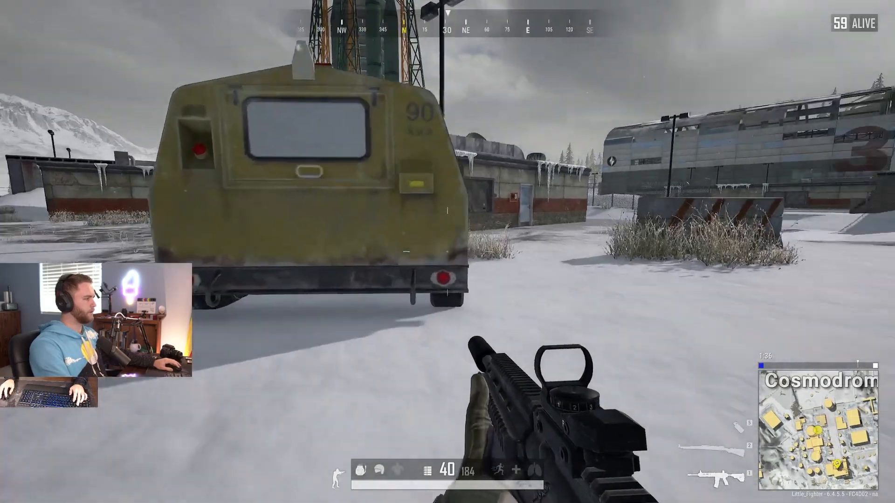
pyautogui.press('e')
pyautogui.rightClick(447, 252)
pyautogui.click(447, 251)
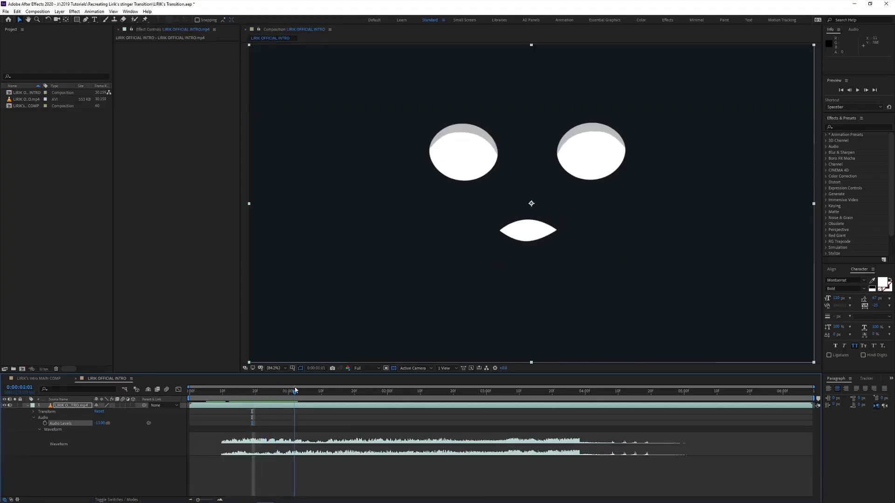
# Scrub through the LIRIK OFFICIAL INTRO footage and move the playhead to 0:00:01:50 in LIRIK's Intro MAIN COMP
pyautogui.moveTo(379, 389); pyautogui.dragTo(200, 388)
pyautogui.click(76, 406)
pyautogui.click(45, 378)
pyautogui.moveTo(265, 392); pyautogui.dragTo(352, 402)
# Set the Pen tool's fill to white and begin tracing the left eye from its inner corner along the lower edge
pyautogui.rightClick(130, 472)
pyautogui.press('Escape')
pyautogui.press('g')
pyautogui.click(199, 20)
pyautogui.click(78, 64)
pyautogui.click(235, 66)
pyautogui.click(465, 158)
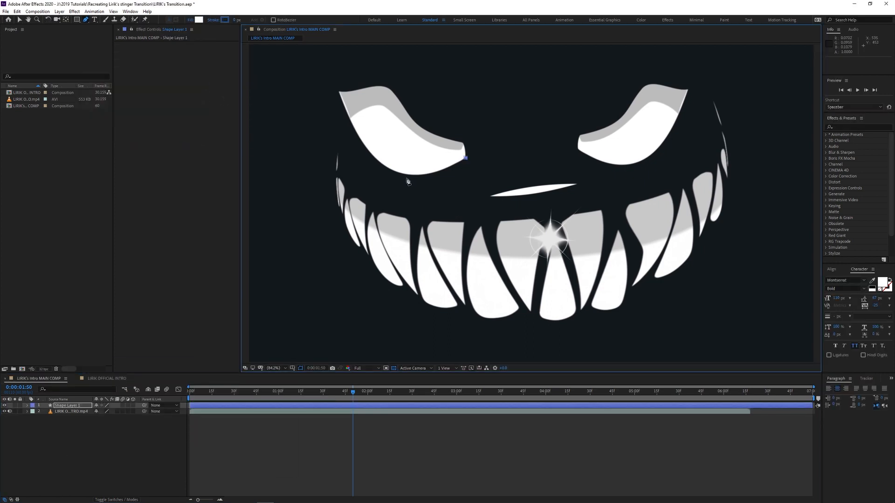
pyautogui.click(350, 116)
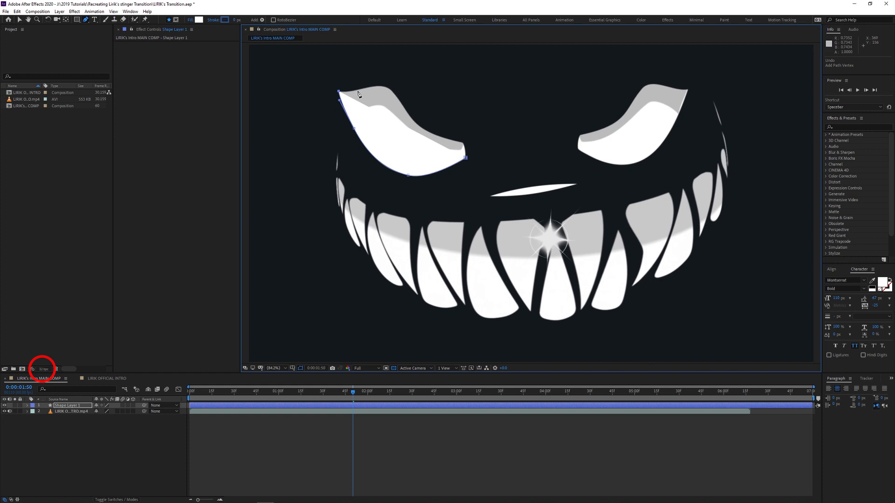
# Turn off the shape's fill and finish tracing the left eye along its upper edge back to the inner corner
pyautogui.click(190, 20)
pyautogui.click(13, 19)
pyautogui.click(35, 60)
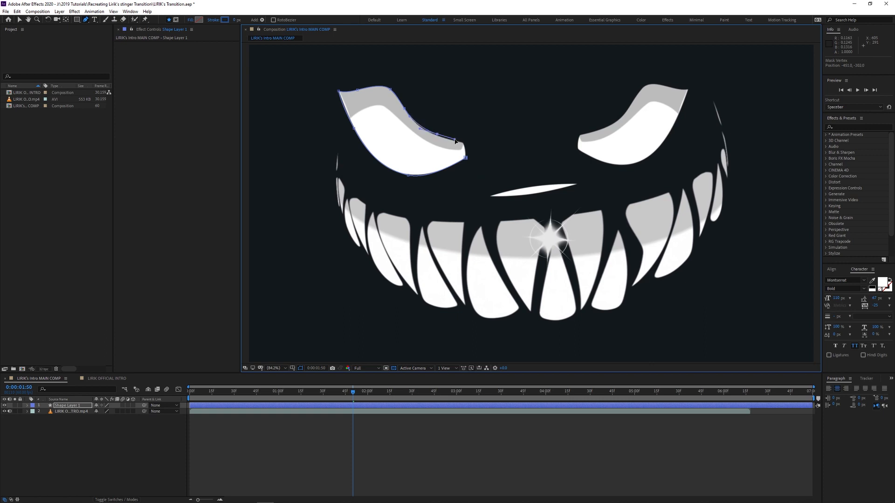
pyautogui.scroll(3, 462, 145)
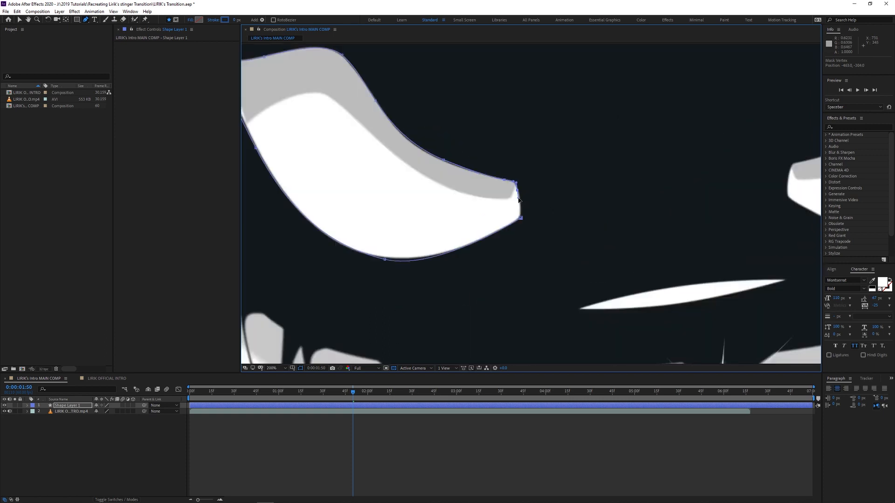
pyautogui.scroll(3, 524, 226)
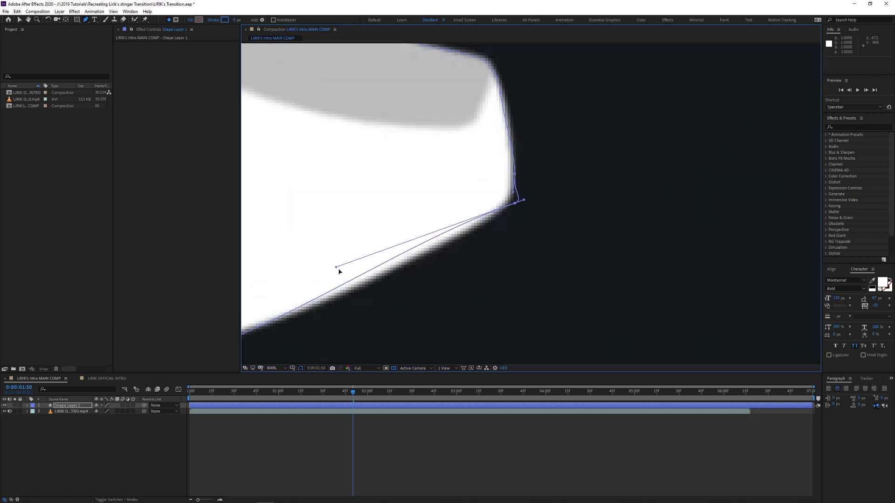
# Refine the left eye path's vertices and handles at the inner corner and along the bottom curve
pyautogui.scroll(-3, 503, 211)
pyautogui.scroll(3, 430, 227)
pyautogui.scroll(-3, 497, 227)
pyautogui.scroll(2, 490, 210)
pyautogui.moveTo(513, 297); pyautogui.dragTo(497, 291)
pyautogui.moveTo(603, 316); pyautogui.dragTo(638, 325)
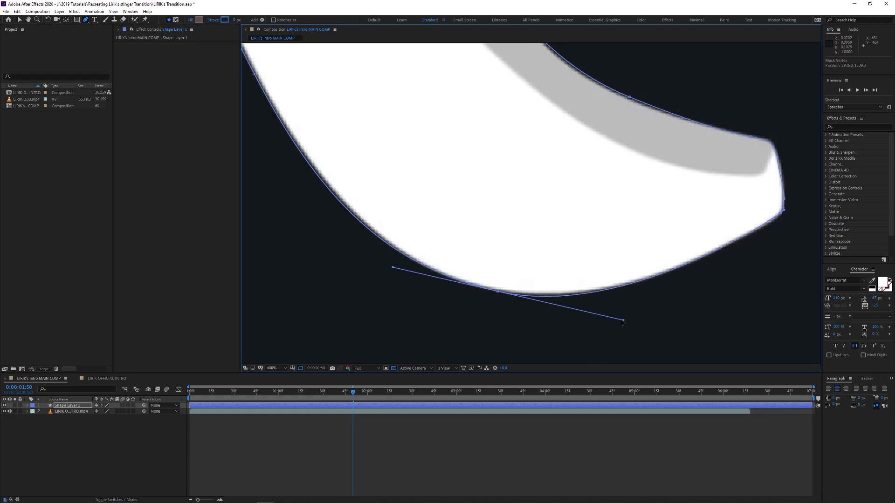
# Adjust the left eye path's remaining vertices and handles along the outer and upper edges to match the footage
pyautogui.moveTo(419, 186); pyautogui.dragTo(585, 276)
pyautogui.moveTo(419, 125); pyautogui.dragTo(423, 146)
pyautogui.click(405, 169)
pyautogui.click(440, 184)
pyautogui.moveTo(698, 326); pyautogui.dragTo(463, 219)
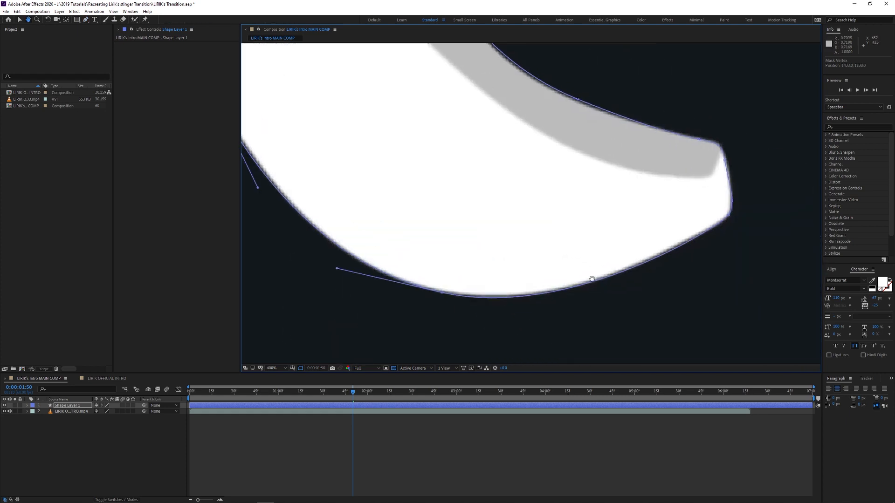
pyautogui.moveTo(576, 99); pyautogui.dragTo(614, 268)
pyautogui.click(614, 269)
# Trace the right eye with the Pen tool as a second, unfilled shape layer and fit its inner corner
pyautogui.scroll(-1, 615, 269)
pyautogui.moveTo(815, 320); pyautogui.dragTo(338, 348)
pyautogui.press('g')
pyautogui.moveTo(448, 278); pyautogui.dragTo(462, 277)
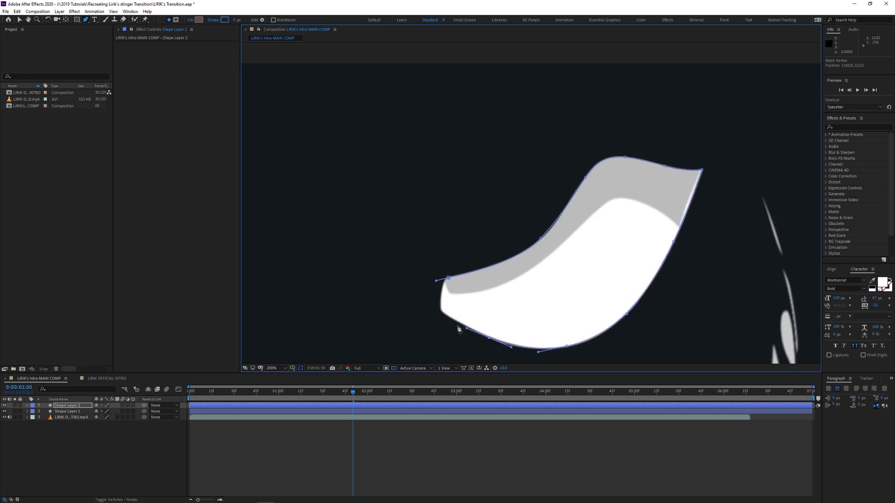
pyautogui.scroll(2, 431, 316)
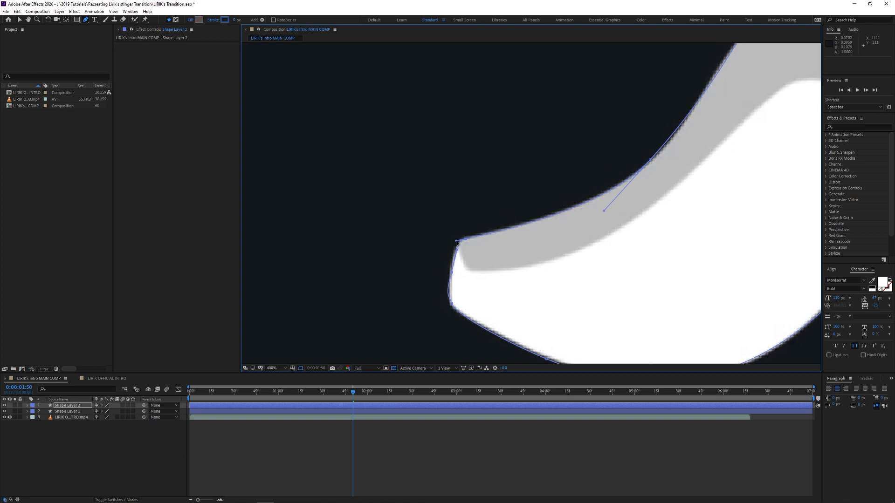
pyautogui.moveTo(445, 295); pyautogui.dragTo(449, 290)
pyautogui.scroll(-2, 531, 275)
pyautogui.moveTo(533, 276); pyautogui.dragTo(633, 296)
# Rename Shape Layer 1 as Left Eye and Shape Layer 2 as Right Eye
pyautogui.click(68, 411)
pyautogui.press('Return')
pyautogui.write('Le')
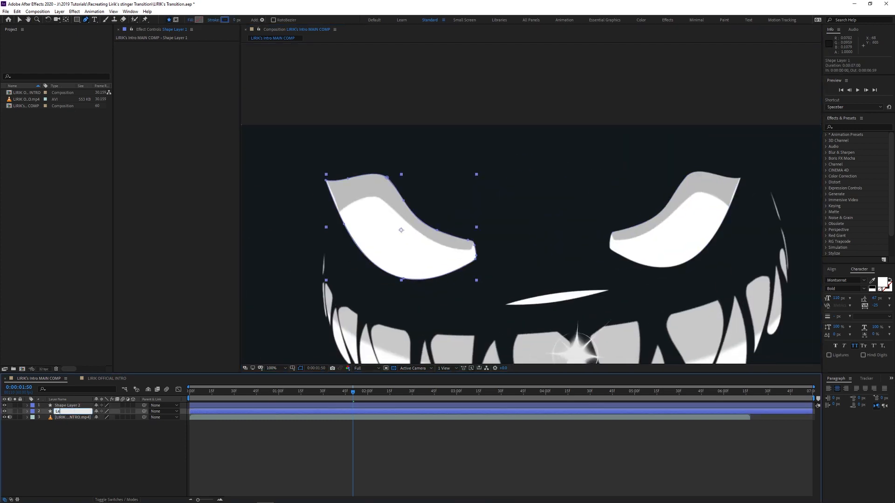
pyautogui.write('ft Eye')
pyautogui.press('Return')
pyautogui.click(67, 406)
pyautogui.press('Return')
pyautogui.write('Right')
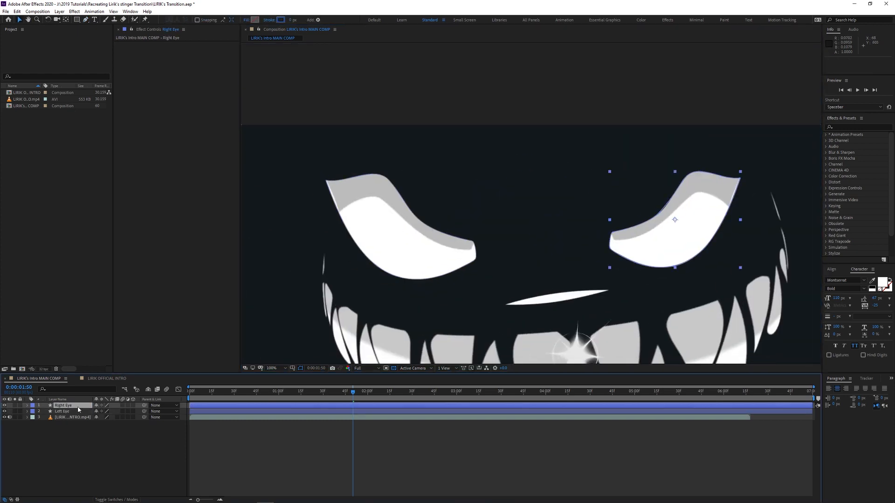
# Give both the Left Eye and Right Eye shapes a solid white fill
pyautogui.click(62, 412)
pyautogui.click(246, 19)
pyautogui.click(20, 20)
pyautogui.click(36, 60)
pyautogui.click(63, 406)
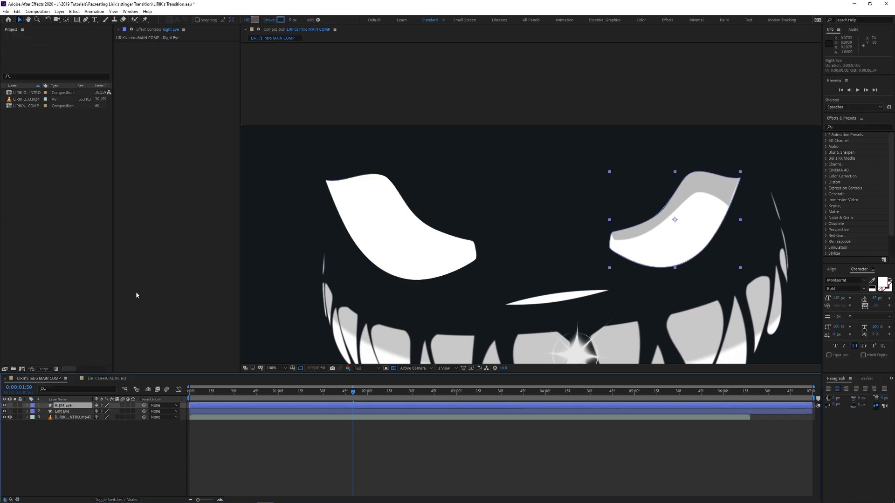
pyautogui.click(246, 19)
pyautogui.click(20, 20)
pyautogui.click(36, 61)
pyautogui.click(106, 442)
# Hide both eye layers and move the playhead back to the round eyes at 0:00:01:21
pyautogui.click(63, 411)
pyautogui.keyDown('shift'); pyautogui.click(63, 405); pyautogui.keyUp('shift')
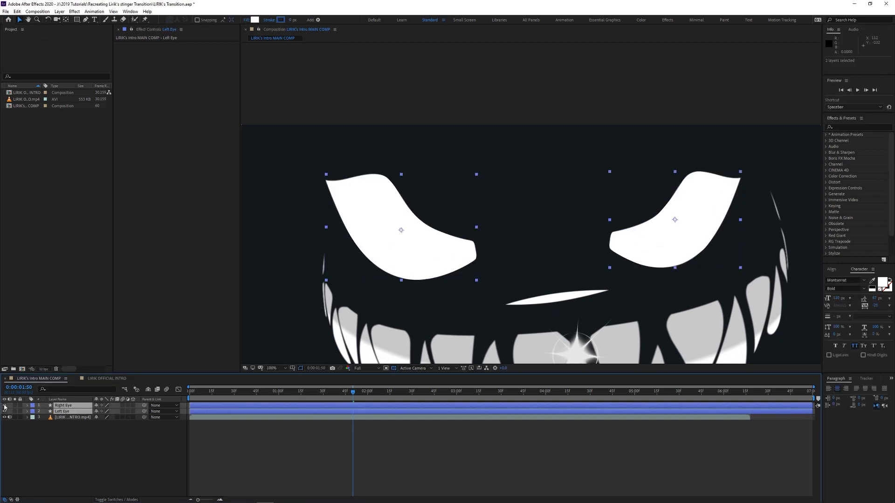
pyautogui.click(215, 434)
pyautogui.moveTo(353, 400); pyautogui.dragTo(309, 393)
# Show the Left Eye layer, expand its shape contents and add a Path keyframe at 0:00:01:20
pyautogui.click(323, 411)
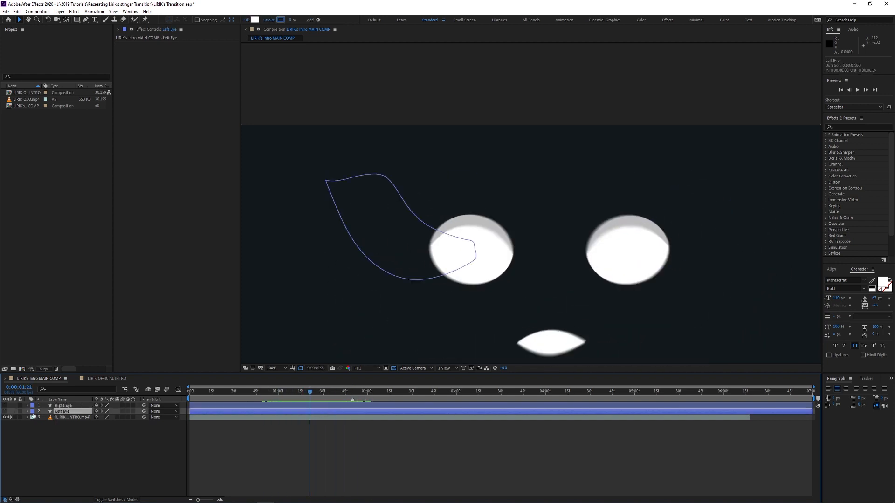
pyautogui.click(5, 411)
pyautogui.click(27, 412)
pyautogui.click(33, 418)
pyautogui.click(51, 424)
pyautogui.moveTo(408, 393); pyautogui.dragTo(307, 400)
pyautogui.scroll(1, 410, 279)
pyautogui.moveTo(396, 298); pyautogui.dragTo(624, 174)
pyautogui.click(39, 423)
pyautogui.click(45, 430)
pyautogui.click(56, 435)
# Try to pull the Left Eye path's inner vertices onto the round eye and undo the edits
pyautogui.moveTo(635, 235); pyautogui.dragTo(577, 331)
pyautogui.moveTo(588, 259); pyautogui.dragTo(635, 216)
pyautogui.click(648, 237)
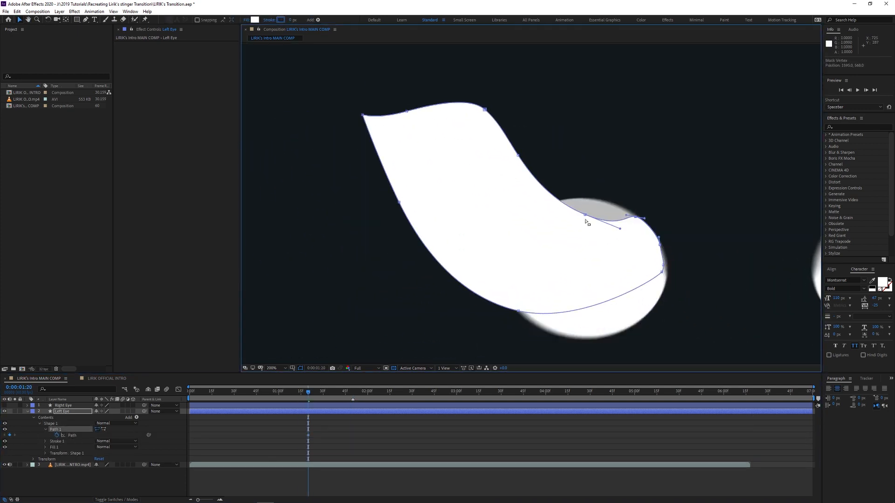
pyautogui.hotkey('ctrl', 'z')
pyautogui.hotkey('ctrl', 'z')
pyautogui.hotkey('ctrl', 'z')
# Move the Left Eye's Path keyframe to about 0:00:01:50 and pull the upper vertices onto the round eye at 0:00:01:20
pyautogui.moveTo(308, 436); pyautogui.dragTo(351, 437)
pyautogui.moveTo(588, 259); pyautogui.dragTo(659, 244)
pyautogui.doubleClick(576, 250)
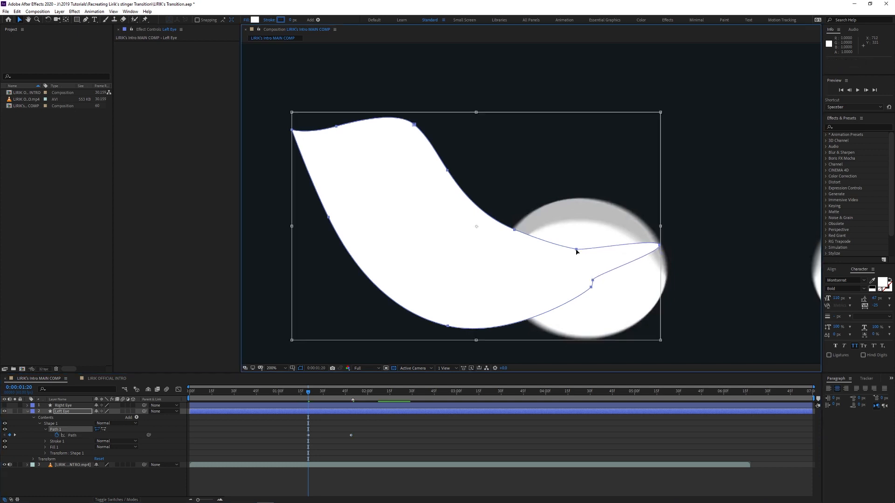
pyautogui.moveTo(577, 250); pyautogui.dragTo(625, 213)
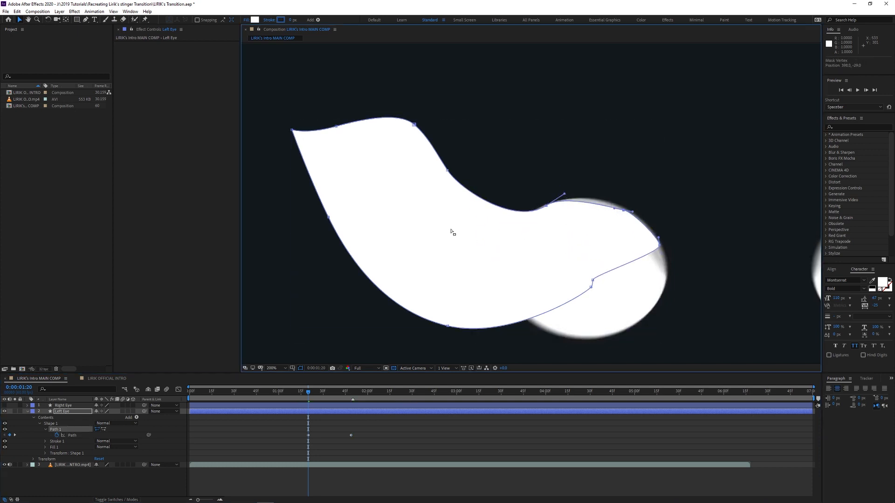
pyautogui.moveTo(413, 125); pyautogui.dragTo(361, 159)
pyautogui.click(420, 212)
pyautogui.moveTo(350, 139); pyautogui.dragTo(362, 139)
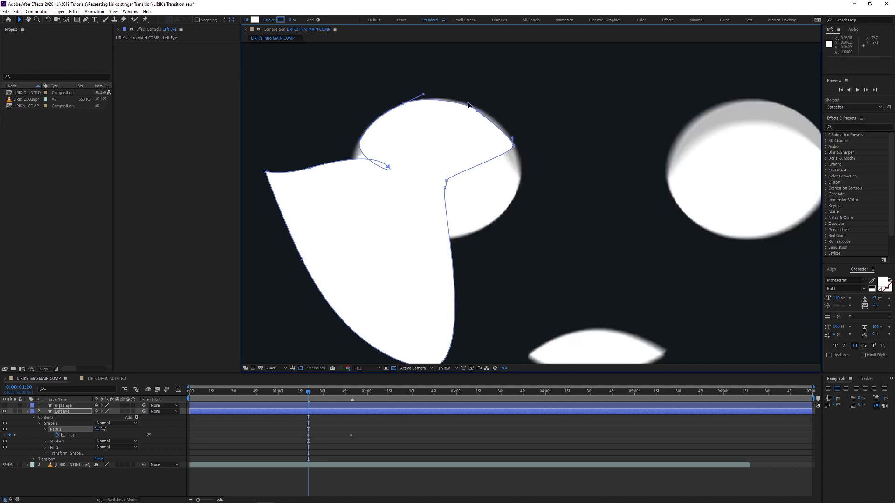
# Move the Left Eye path's remaining side and lower vertices onto the outline of the round eye
pyautogui.moveTo(446, 181); pyautogui.dragTo(520, 162)
pyautogui.moveTo(445, 187); pyautogui.dragTo(519, 187)
pyautogui.moveTo(387, 167); pyautogui.dragTo(352, 170)
pyautogui.moveTo(309, 168); pyautogui.dragTo(366, 207)
pyautogui.moveTo(265, 171); pyautogui.dragTo(386, 225)
pyautogui.moveTo(302, 259); pyautogui.dragTo(432, 239)
pyautogui.moveTo(459, 306); pyautogui.dragTo(460, 283)
pyautogui.moveTo(429, 345); pyautogui.dragTo(472, 211)
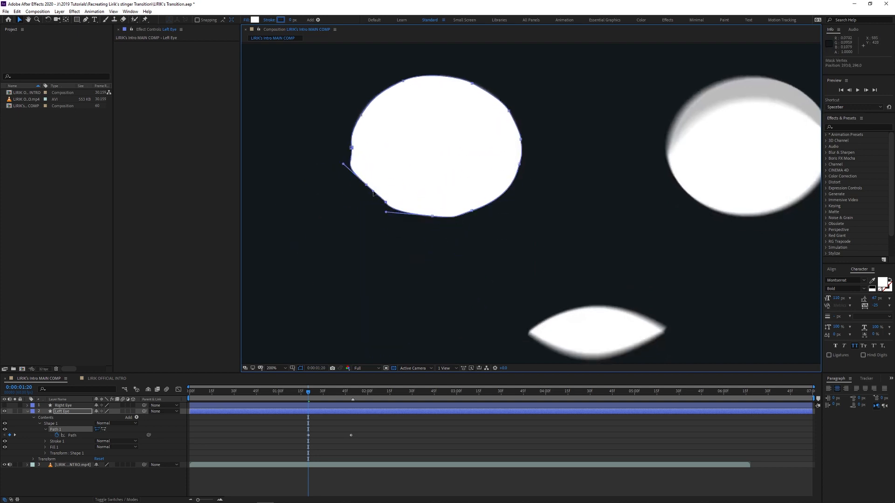
# Set the Left Eye layer's opacity to 0% and refine its vertices and handles against the round eye footage
pyautogui.click(33, 459)
pyautogui.moveTo(98, 489); pyautogui.dragTo(49, 489)
pyautogui.scroll(1, 471, 210)
pyautogui.moveTo(412, 218); pyautogui.dragTo(420, 212)
pyautogui.moveTo(466, 117); pyautogui.dragTo(578, 304)
pyautogui.moveTo(373, 233); pyautogui.dragTo(550, 168)
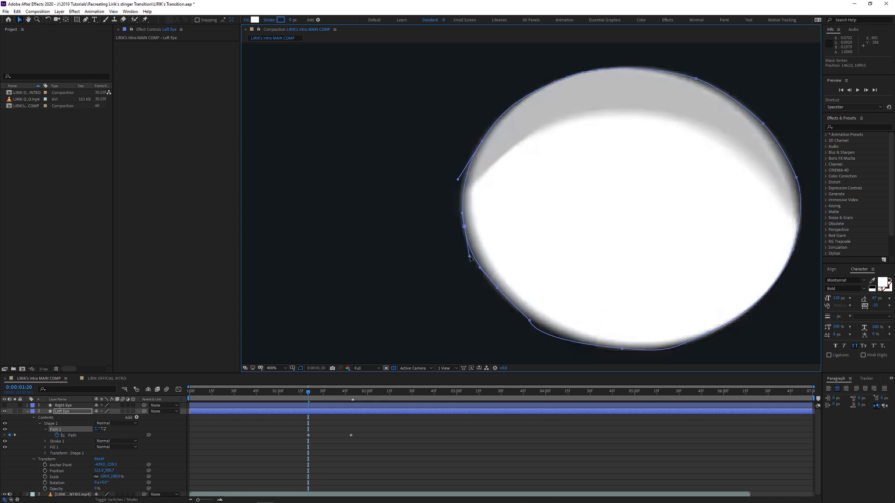
pyautogui.moveTo(527, 321); pyautogui.dragTo(493, 272)
pyautogui.moveTo(496, 273); pyautogui.dragTo(490, 268)
# Restore the Left Eye layer's opacity to 100% and preview its shape animation
pyautogui.moveTo(97, 489); pyautogui.dragTo(145, 488)
pyautogui.hotkey('shift', '/')
pyautogui.press('space')
# Show the Right Eye layer and start reshaping its path around the round right eye at 0:00:01:20
pyautogui.moveTo(368, 392); pyautogui.dragTo(308, 392)
pyautogui.click(63, 405)
pyautogui.scroll(2, 671, 70)
pyautogui.click(5, 405)
pyautogui.click(56, 424)
pyautogui.scroll(1, 483, 264)
pyautogui.moveTo(422, 140); pyautogui.dragTo(401, 190)
pyautogui.moveTo(559, 275); pyautogui.dragTo(515, 276)
# Move the remaining Right Eye vertices onto the round outline and hide the layer to refine them against the footage
pyautogui.moveTo(665, 103); pyautogui.dragTo(469, 199)
pyautogui.moveTo(519, 264); pyautogui.dragTo(534, 263)
pyautogui.moveTo(501, 252); pyautogui.dragTo(532, 232)
pyautogui.moveTo(500, 274); pyautogui.dragTo(495, 284)
pyautogui.moveTo(396, 303); pyautogui.dragTo(484, 257)
pyautogui.moveTo(480, 286); pyautogui.dragTo(435, 289)
pyautogui.click(5, 406)
pyautogui.moveTo(326, 186); pyautogui.dragTo(419, 278)
pyautogui.moveTo(388, 206); pyautogui.dragTo(381, 245)
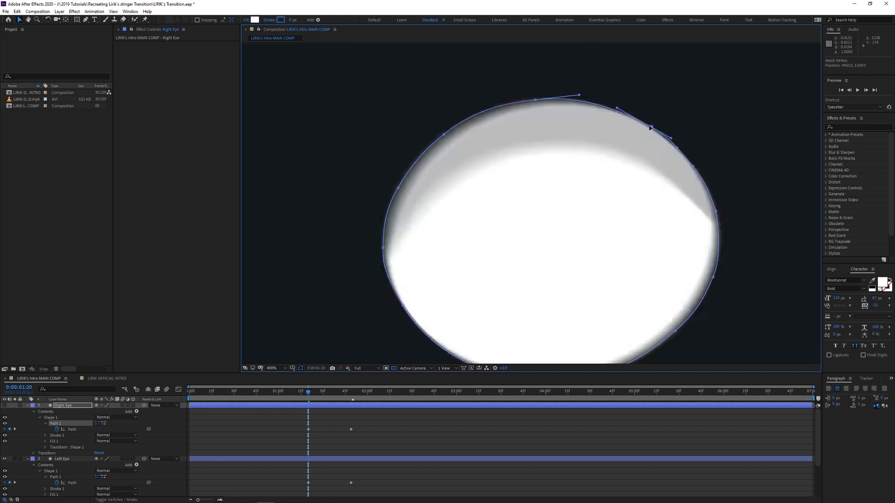
# Show the Right Eye layer and preview both eyes with the reference footage temporarily hidden
pyautogui.hotkey('shift', '/')
pyautogui.click(5, 405)
pyautogui.scroll(-3, 57, 457)
pyautogui.click(4, 493)
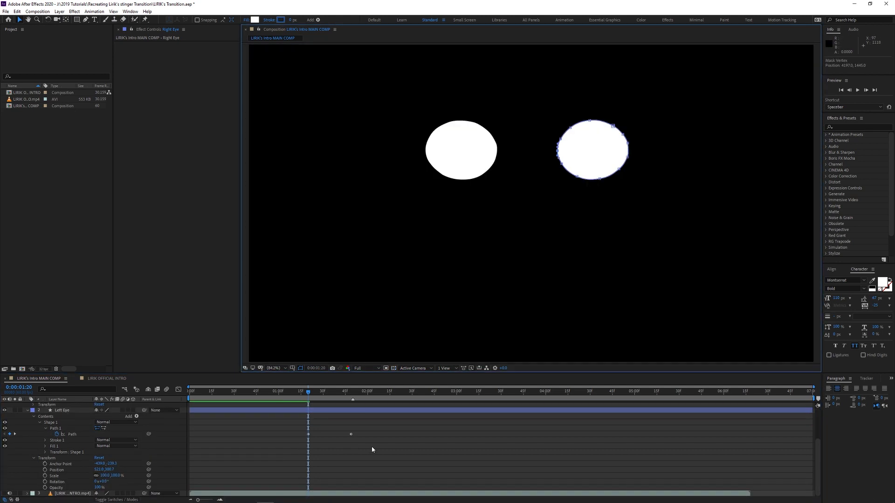
pyautogui.press('space')
pyautogui.press('space')
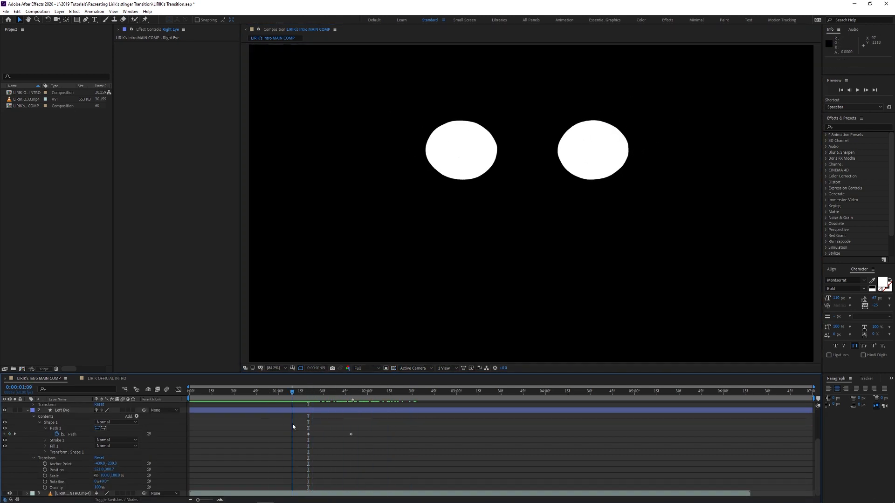
pyautogui.click(72, 493)
pyautogui.click(5, 494)
# Apply easing to the Path keyframes of both eyes and preview the motion with the Graph Editor
pyautogui.moveTo(296, 392); pyautogui.dragTo(318, 478)
pyautogui.scroll(3, 351, 429)
pyautogui.click(178, 390)
pyautogui.click(267, 392)
pyautogui.press('space')
pyautogui.press('space')
pyautogui.click(274, 392)
pyautogui.click(178, 389)
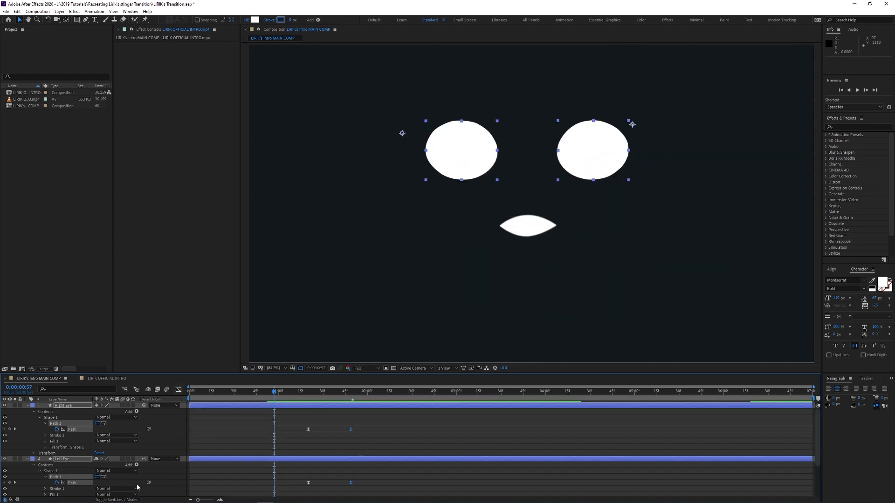
# Check the eyes without the reference footage, move the playhead to 0:00:01:12 and show the footage again
pyautogui.scroll(-3, 292, 469)
pyautogui.click(4, 494)
pyautogui.moveTo(279, 393); pyautogui.dragTo(297, 417)
pyautogui.click(5, 493)
pyautogui.click(275, 441)
# Trace the almond-shaped nose below the eyes with the Pen tool and name the new layer Nose
pyautogui.press('g')
pyautogui.scroll(2, 502, 236)
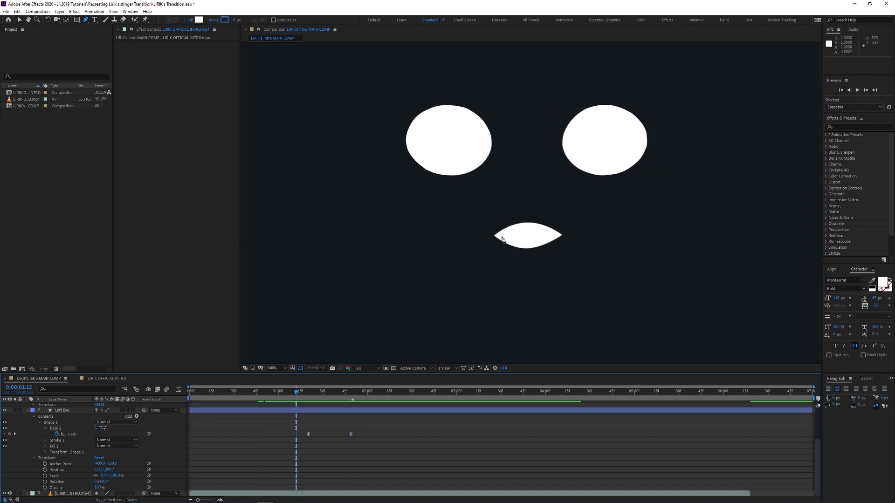
pyautogui.moveTo(456, 268); pyautogui.dragTo(470, 260)
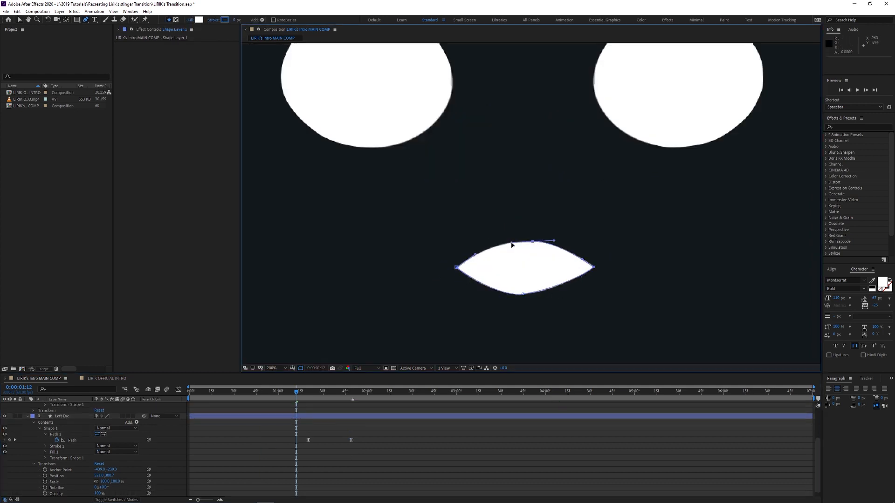
pyautogui.press('Return')
pyautogui.write('Nose')
# Keyframe the Nose path at 0:00:01:12 and move the shape onto the slit nose at 0:00:01:55
pyautogui.click(27, 405)
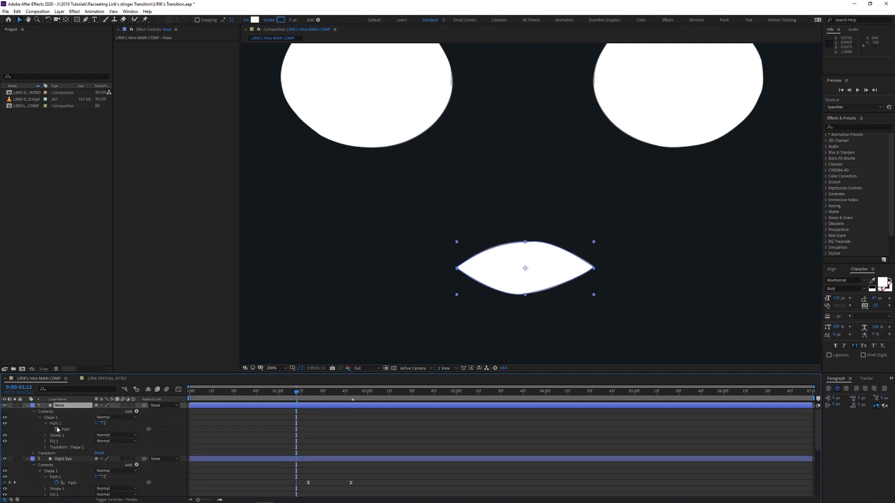
pyautogui.press('space')
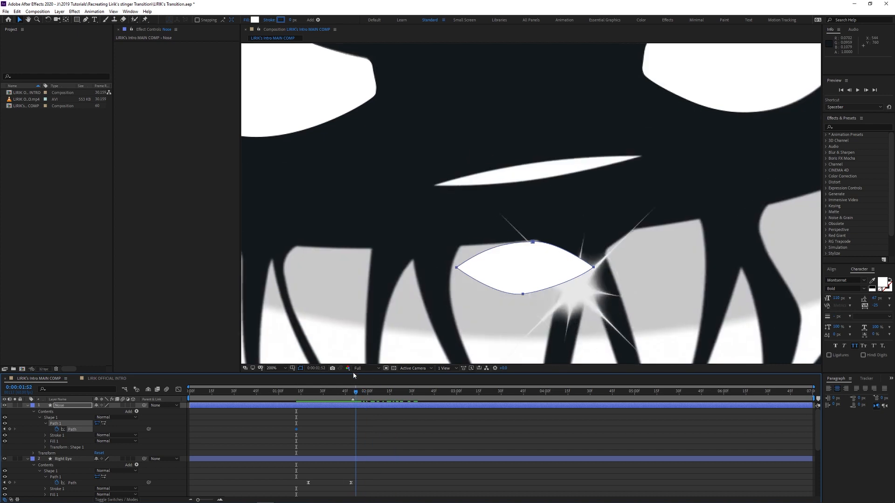
pyautogui.moveTo(534, 244); pyautogui.dragTo(548, 146)
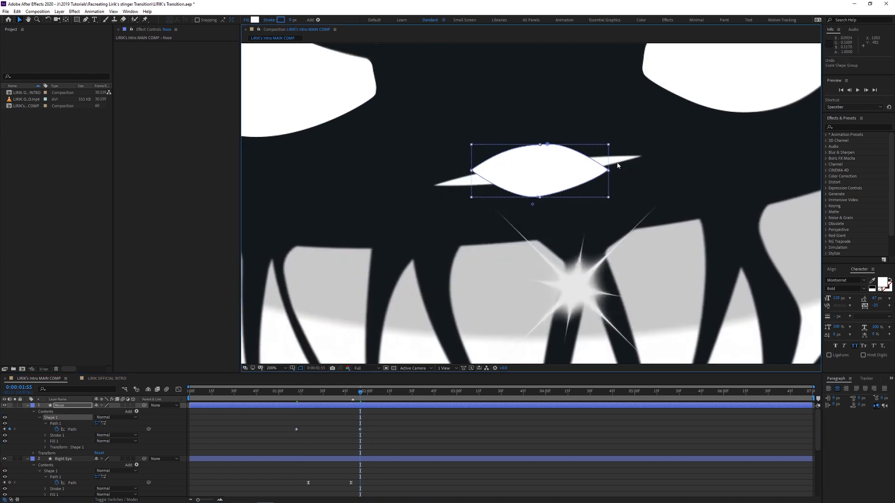
# Reshape the Nose path at 0:00:01:55 by fitting its end, upper and lower vertices to the thin slanted slit
pyautogui.moveTo(608, 171); pyautogui.dragTo(642, 156)
pyautogui.moveTo(471, 170); pyautogui.dragTo(434, 185)
pyautogui.moveTo(547, 145); pyautogui.dragTo(533, 163)
pyautogui.moveTo(538, 196); pyautogui.dragTo(537, 176)
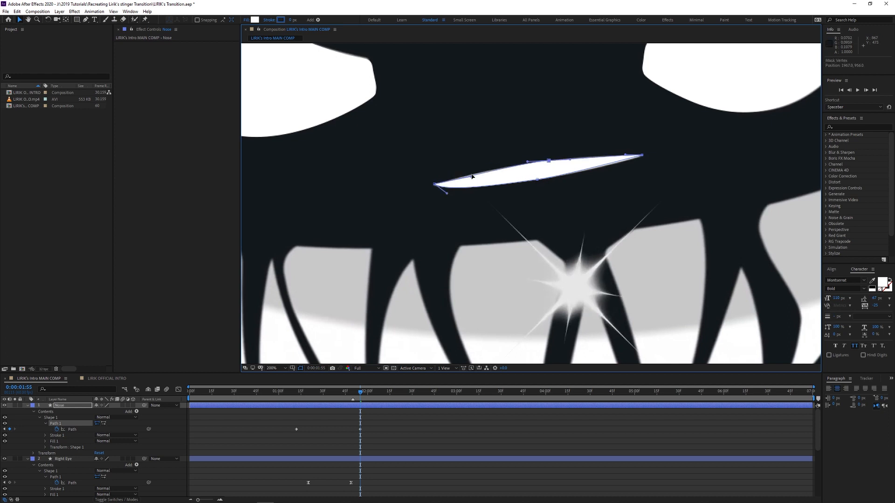
# Preview the nose morph and shift its first Path keyframe slightly later to line up with the eyes' first Path keyframes
pyautogui.click(395, 441)
pyautogui.click(277, 368)
pyautogui.click(279, 374)
pyautogui.moveTo(360, 392); pyautogui.dragTo(284, 394)
pyautogui.press('space')
pyautogui.moveTo(297, 429); pyautogui.dragTo(307, 429)
pyautogui.moveTo(313, 392); pyautogui.dragTo(385, 392)
# Apply Easy Ease to both Nose Path keyframes and lengthen the ease into the second one in the speed graph
pyautogui.moveTo(290, 438); pyautogui.dragTo(371, 423)
pyautogui.press('F9')
pyautogui.click(178, 390)
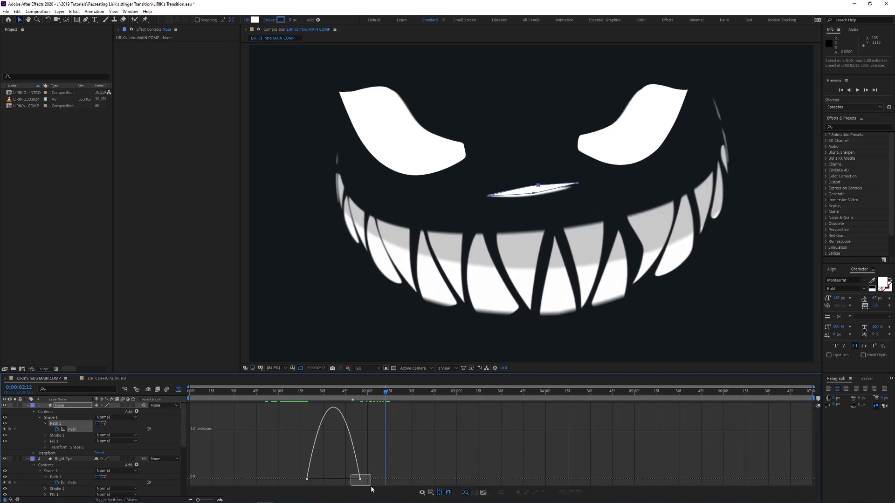
pyautogui.moveTo(351, 480); pyautogui.dragTo(328, 481)
pyautogui.click(178, 390)
pyautogui.click(321, 441)
# Set Position keyframes on the Nose, Right Eye and Left Eye layers just before their Path animations start
pyautogui.moveTo(315, 395)
pyautogui.mouseDown()
pyautogui.moveTo(308, 394)
pyautogui.moveTo(387, 392)
pyautogui.moveTo(236, 394)
pyautogui.moveTo(326, 394)
pyautogui.moveTo(301, 394)
pyautogui.mouseUp()
pyautogui.click(63, 407)
pyautogui.scroll(-5, 64, 406)
pyautogui.keyDown('shift'); pyautogui.click(65, 410); pyautogui.keyUp('shift')
pyautogui.press('p')
pyautogui.hotkey('alt', 'shift', 'p')
# Keyframe the Nose and both eyes slightly lower at 0:00:00:43
pyautogui.moveTo(286, 396); pyautogui.dragTo(239, 404)
pyautogui.moveTo(113, 411); pyautogui.dragTo(128, 423)
pyautogui.click(104, 460)
pyautogui.moveTo(110, 435); pyautogui.dragTo(126, 435)
# Add earlier Position keyframes that place the Nose and both eyes below their resting spot, out of the frame
pyautogui.moveTo(253, 392); pyautogui.dragTo(214, 396)
pyautogui.scroll(-1, 423, 246)
pyautogui.keyDown('shift'); pyautogui.click(60, 406); pyautogui.keyUp('shift')
pyautogui.moveTo(109, 437); pyautogui.dragTo(433, 410)
# Apply Easy Ease to all Position keyframes of the three layers and show their speed graph
pyautogui.moveTo(214, 393); pyautogui.dragTo(309, 435)
pyautogui.click(179, 390)
pyautogui.click(179, 390)
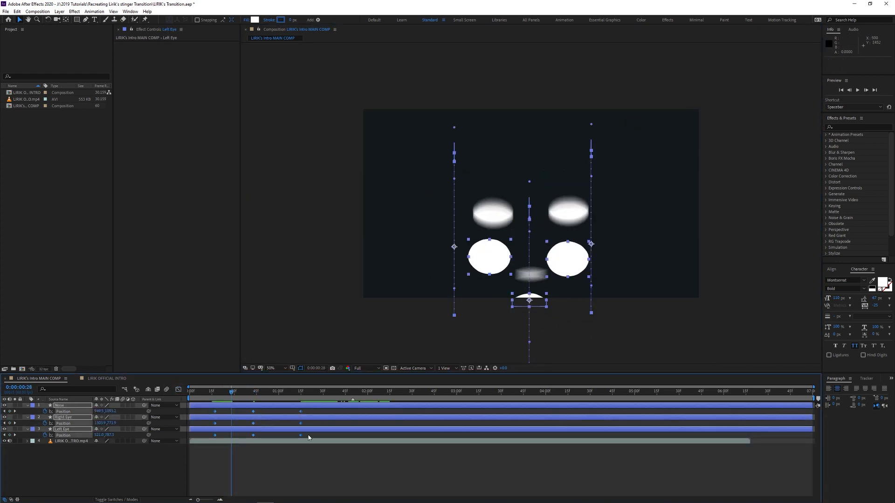
pyautogui.press('F9')
pyautogui.click(179, 390)
# Try a longer ease into the middle Position keyframes of the three layers in the speed graph
pyautogui.moveTo(215, 480)
pyautogui.mouseDown()
pyautogui.moveTo(240, 482)
pyautogui.moveTo(224, 485)
pyautogui.mouseUp()
pyautogui.hotkey('ctrl', 'z')
pyautogui.moveTo(221, 480); pyautogui.dragTo(246, 481)
pyautogui.moveTo(231, 392); pyautogui.dragTo(235, 393)
pyautogui.hotkey('ctrl', 'z')
pyautogui.moveTo(263, 466); pyautogui.dragTo(248, 484)
pyautogui.moveTo(246, 479); pyautogui.dragTo(228, 480)
pyautogui.moveTo(205, 393); pyautogui.dragTo(258, 393)
# Try a longer ease between the middle and last Position keyframes, and undo the ease adjustments
pyautogui.click(298, 478)
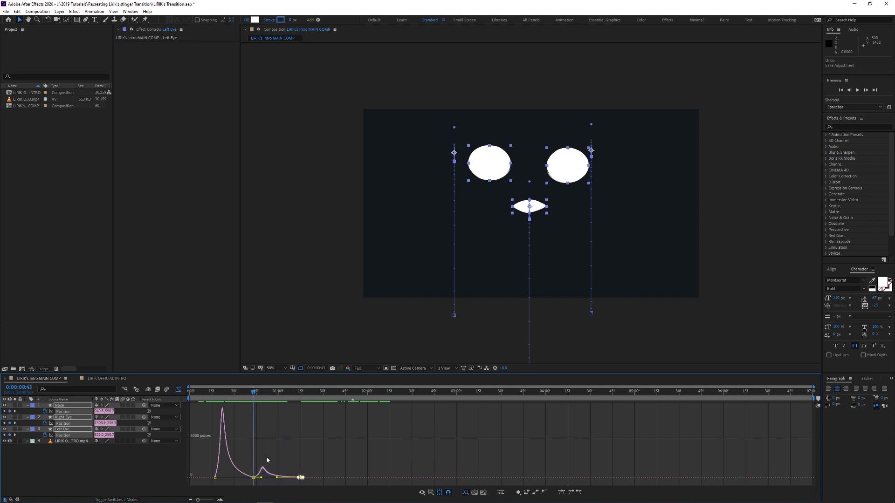
pyautogui.moveTo(261, 479); pyautogui.dragTo(278, 479)
pyautogui.click(234, 392)
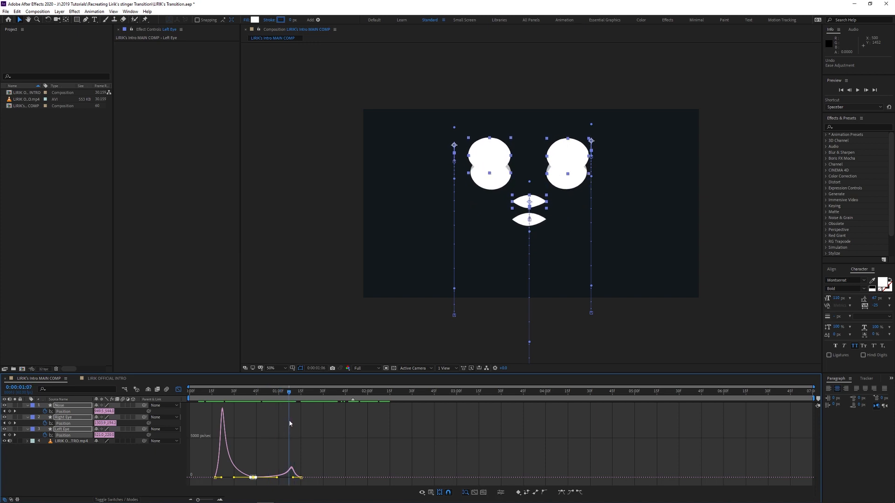
pyautogui.moveTo(289, 423); pyautogui.dragTo(301, 423)
pyautogui.hotkey('ctrl', 'z')
pyautogui.hotkey('ctrl', 'z')
# Convert the three layers' middle Position keyframes at 0:00:00:43 to Auto Bezier and preview the rise of the face
pyautogui.moveTo(233, 393); pyautogui.dragTo(270, 407)
pyautogui.press('u')
pyautogui.click(178, 390)
pyautogui.moveTo(245, 413); pyautogui.dragTo(267, 461)
pyautogui.rightClick(253, 452)
pyautogui.moveTo(285, 448)
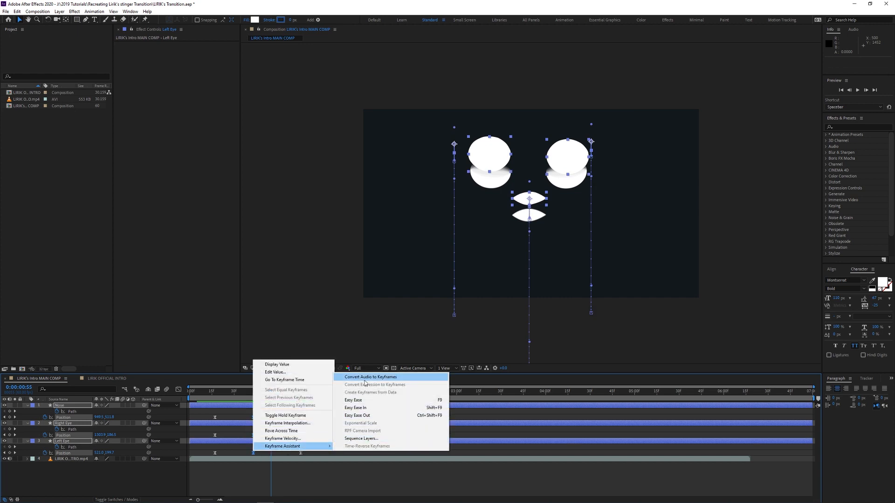
pyautogui.click(178, 389)
pyautogui.click(535, 494)
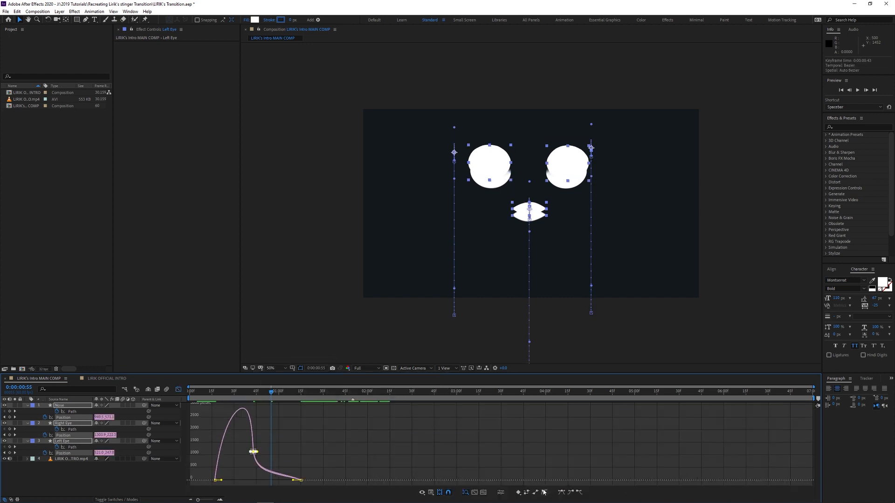
pyautogui.moveTo(296, 399); pyautogui.dragTo(304, 400)
pyautogui.press('space')
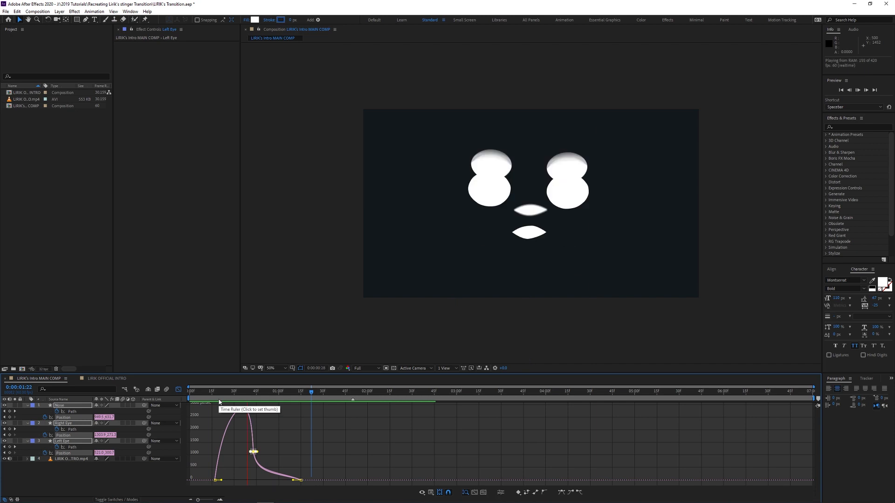
pyautogui.click(178, 390)
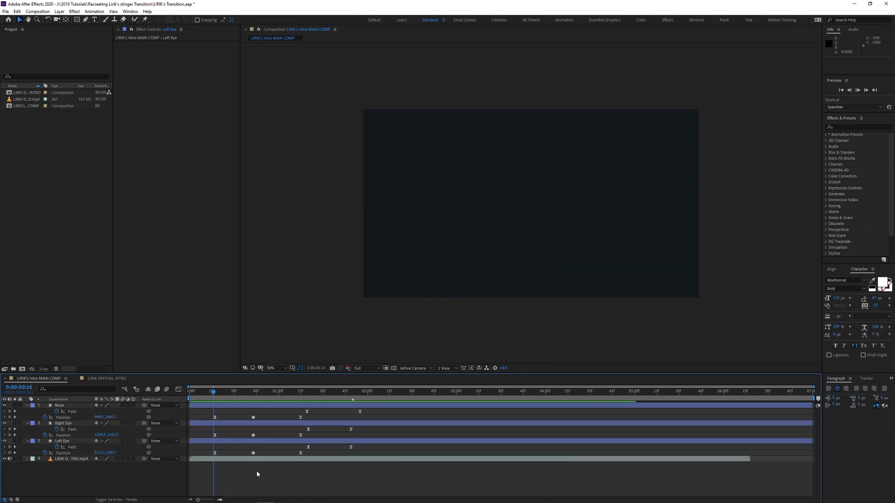
# Show the footage layer again, enable motion blur on the Nose and both eye layers, and preview the result
pyautogui.press('space')
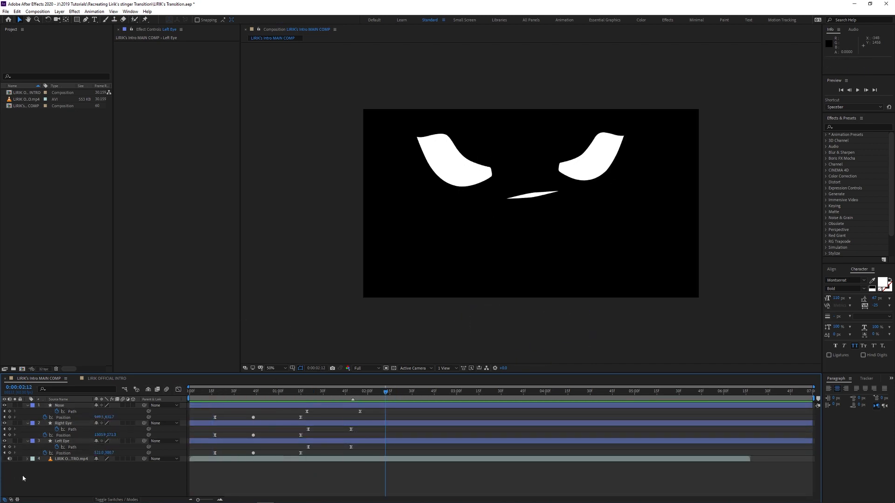
pyautogui.click(5, 459)
pyautogui.moveTo(226, 393); pyautogui.dragTo(266, 384)
pyautogui.press('space')
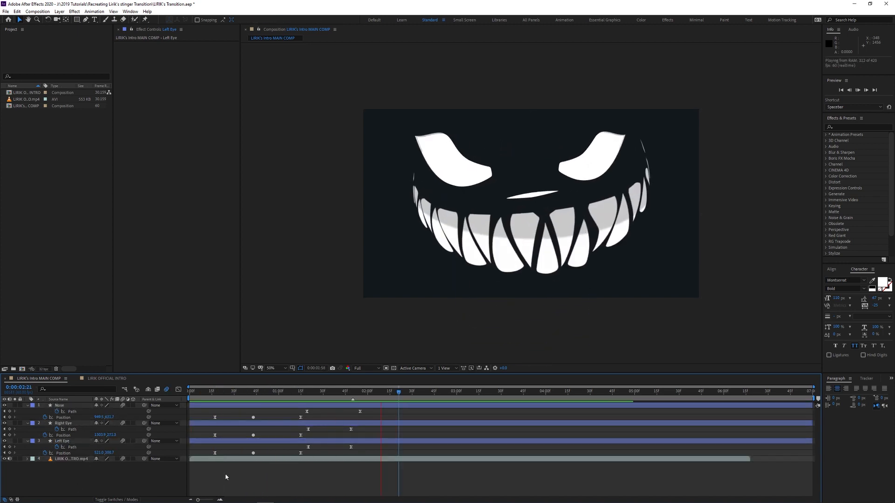
# Shift the first Position keyframes of all three layers slightly earlier and preview from the start
pyautogui.click(210, 393)
pyautogui.moveTo(216, 395)
pyautogui.mouseDown()
pyautogui.moveTo(239, 391)
pyautogui.moveTo(224, 393)
pyautogui.mouseUp()
pyautogui.moveTo(223, 414); pyautogui.dragTo(208, 453)
pyautogui.press('Home')
pyautogui.press('space')
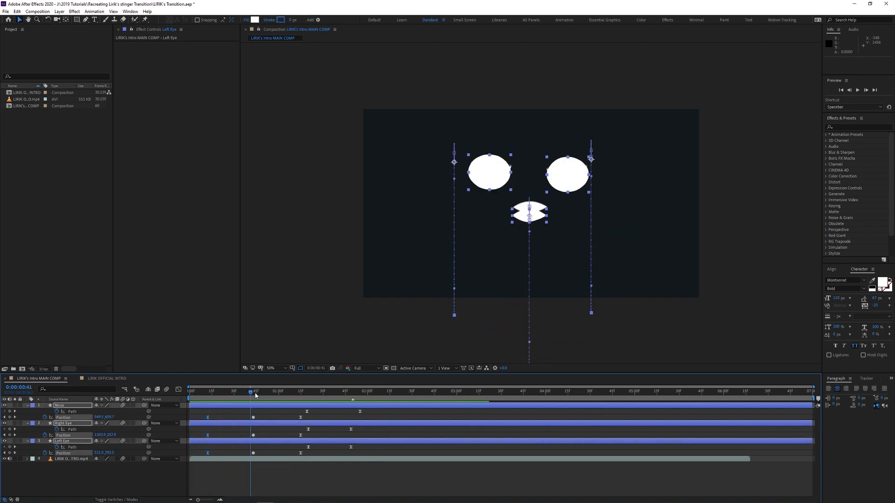
pyautogui.press('space')
pyautogui.click(253, 491)
# Move the playhead to 0:00:03:00 and isolate the Left Eye over the footage by hiding the Nose and Right Eye layers
pyautogui.moveTo(373, 393); pyautogui.dragTo(457, 390)
pyautogui.scroll(4, 516, 242)
pyautogui.click(64, 442)
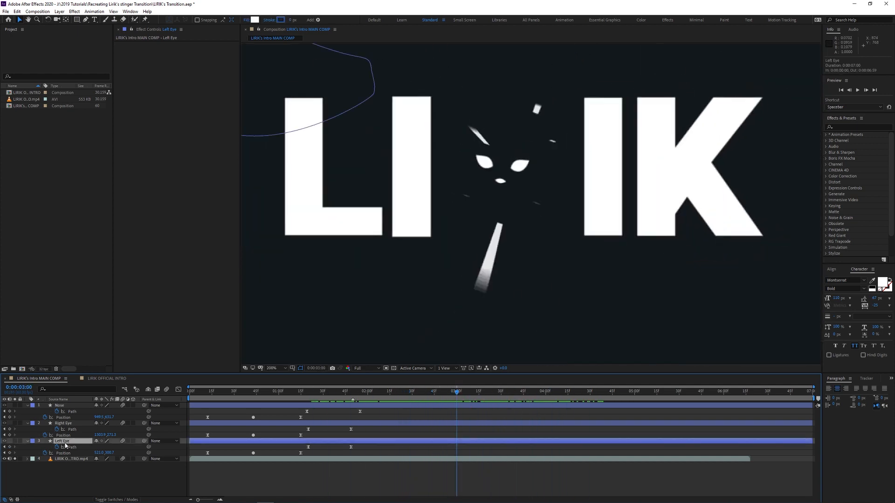
pyautogui.click(15, 458)
pyautogui.moveTo(375, 147); pyautogui.dragTo(530, 282)
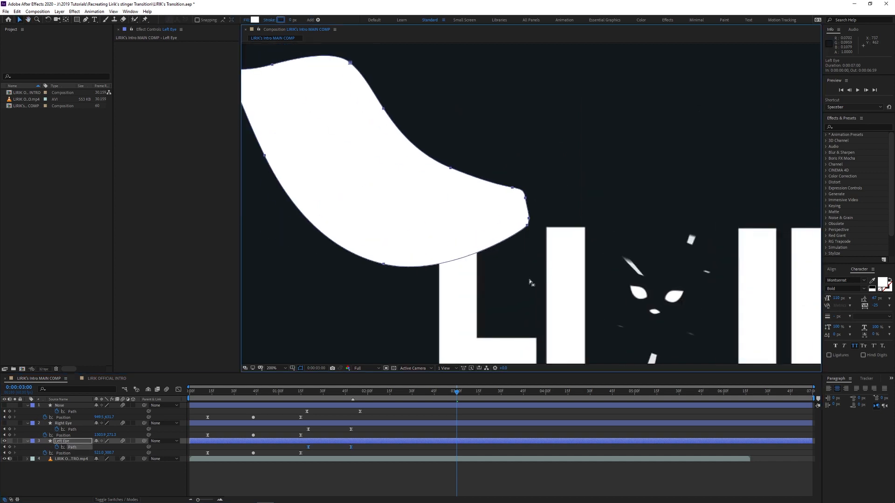
# Try scaling the Left Eye layer down to 14% at 0:00:03:00 and moving it onto the logo's small left eye
pyautogui.hotkey('alt', 'shift', 's')
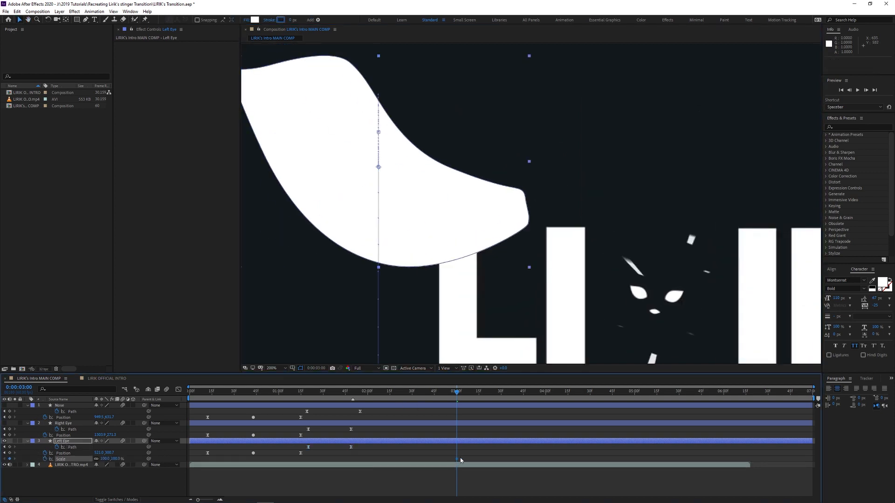
pyautogui.moveTo(107, 459); pyautogui.dragTo(67, 458)
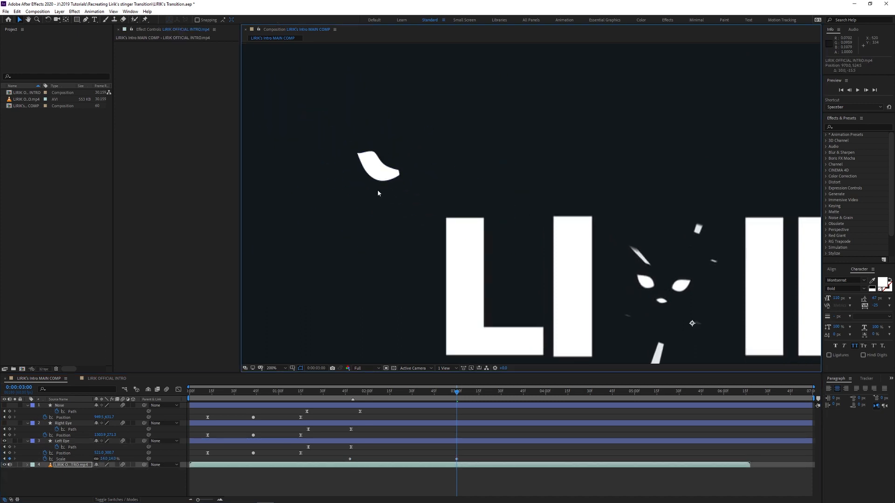
pyautogui.moveTo(388, 175); pyautogui.dragTo(650, 298)
# Keyframe the Left Eye path at 0:00:03:00 and fit its vertices to the pointed almond-shaped eye in the logo
pyautogui.click(72, 447)
pyautogui.scroll(2, 656, 326)
pyautogui.doubleClick(522, 234)
pyautogui.moveTo(595, 212); pyautogui.dragTo(510, 222)
pyautogui.press('Escape')
pyautogui.click(5, 441)
pyautogui.moveTo(451, 191); pyautogui.dragTo(462, 200)
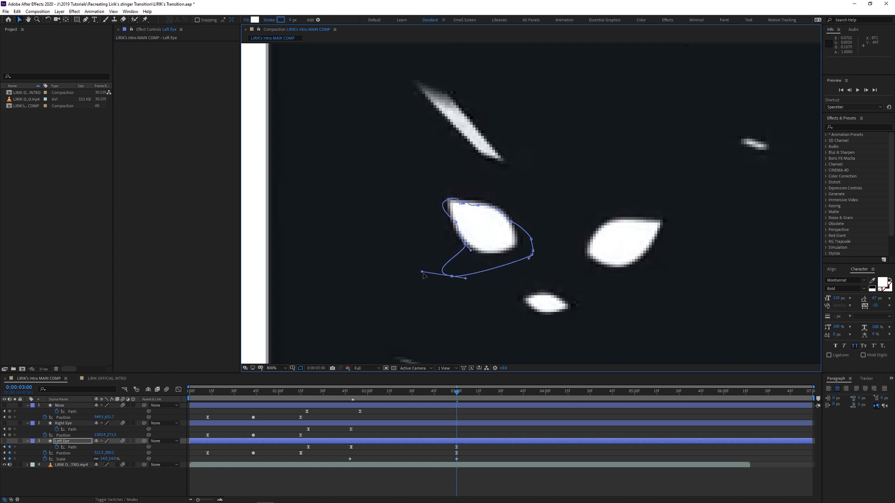
pyautogui.scroll(1, 515, 226)
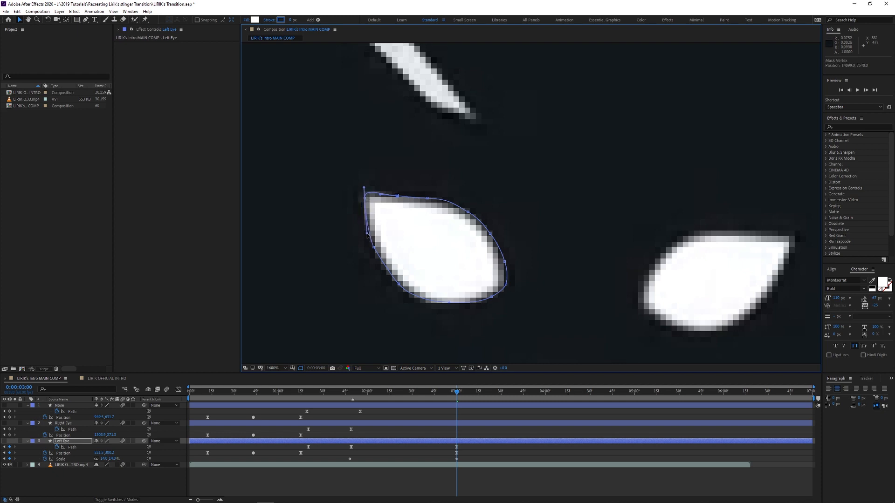
pyautogui.press(',')
pyautogui.press(',')
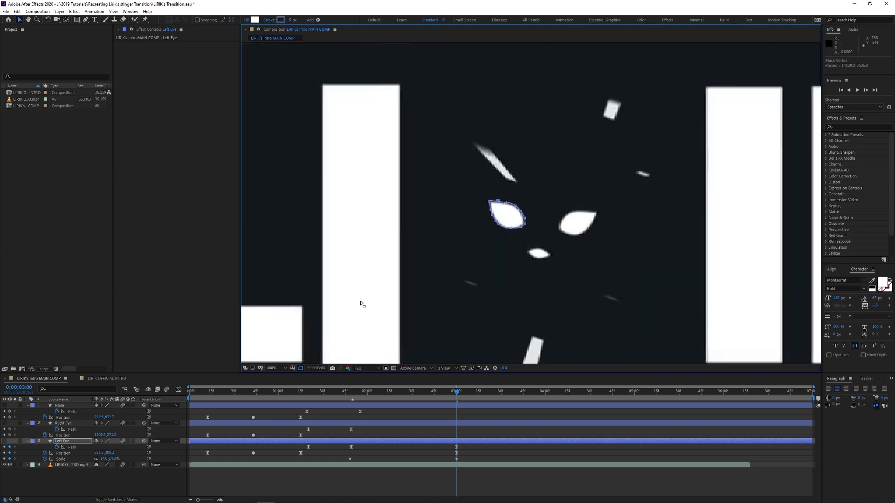
# Try extra Position keyframes that guide the Left Eye toward the logo before 0:00:03:00, preview them and undo them
pyautogui.click(255, 480)
pyautogui.moveTo(457, 393); pyautogui.dragTo(416, 397)
pyautogui.click(276, 368)
pyautogui.click(279, 375)
pyautogui.click(376, 441)
pyautogui.moveTo(614, 240); pyautogui.dragTo(512, 186)
pyautogui.moveTo(415, 393); pyautogui.dragTo(394, 388)
pyautogui.press('space')
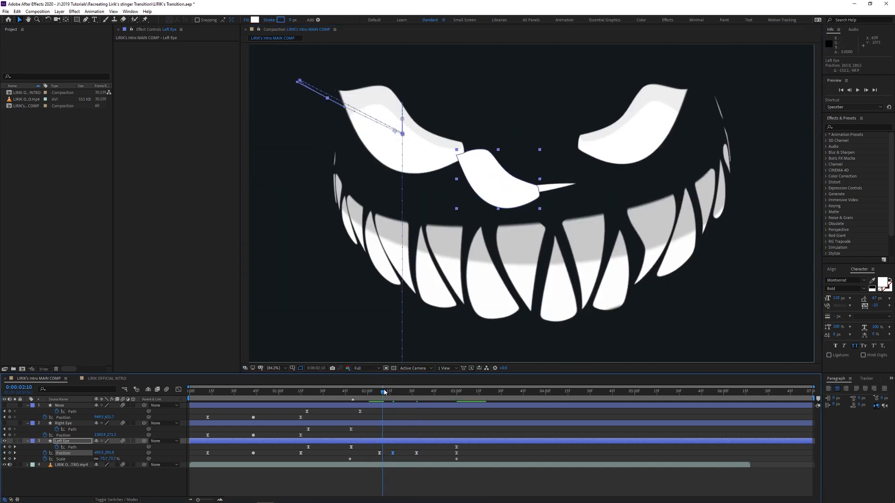
pyautogui.press('space')
pyautogui.hotkey('ctrl', 'z')
pyautogui.hotkey('ctrl', 'z')
# Copy the Left Eye's earlier Position and Scale keyframes to 0:00:03:00, returning its scale to 100%
pyautogui.moveTo(416, 395); pyautogui.dragTo(457, 397)
pyautogui.click(300, 453)
pyautogui.hotkey('ctrl', 'c')
pyautogui.click(447, 441)
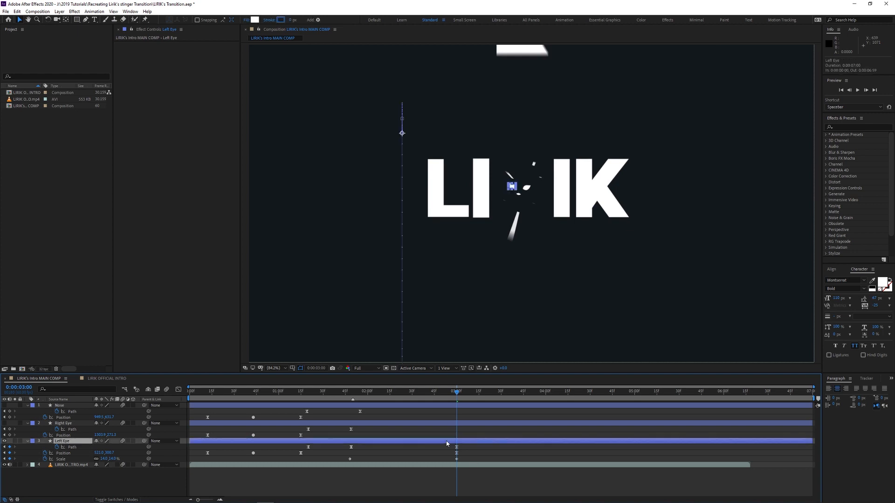
pyautogui.click(350, 459)
pyautogui.hotkey('ctrl', 'c')
pyautogui.hotkey('ctrl', 'v')
pyautogui.click(399, 482)
# Shrink the Left Eye path at 0:00:03:00 with free transform and place it exactly over the logo's small left eye
pyautogui.moveTo(421, 289); pyautogui.dragTo(403, 342)
pyautogui.click(359, 441)
pyautogui.click(77, 448)
pyautogui.press(',')
pyautogui.press(',')
pyautogui.press(',')
pyautogui.press(',')
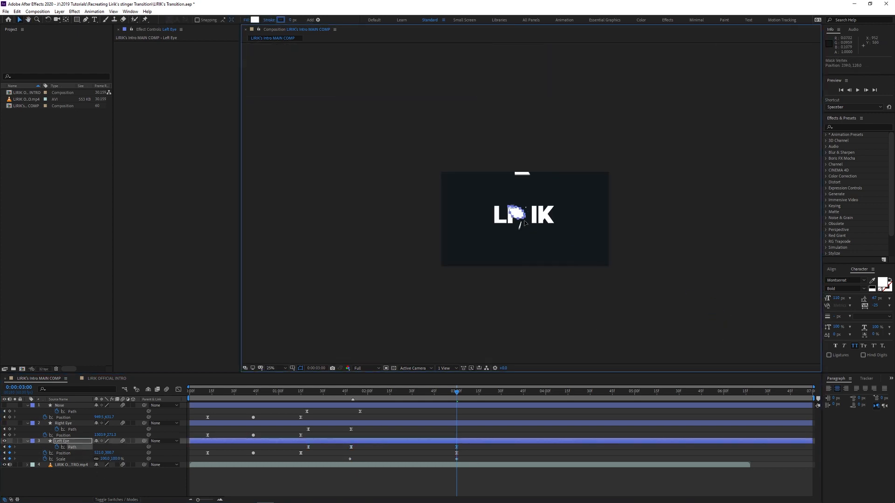
pyautogui.press('.')
pyautogui.press('.')
pyautogui.press('.')
pyautogui.press('.')
pyautogui.press('.')
pyautogui.press('.')
pyautogui.press('.')
pyautogui.click(404, 302)
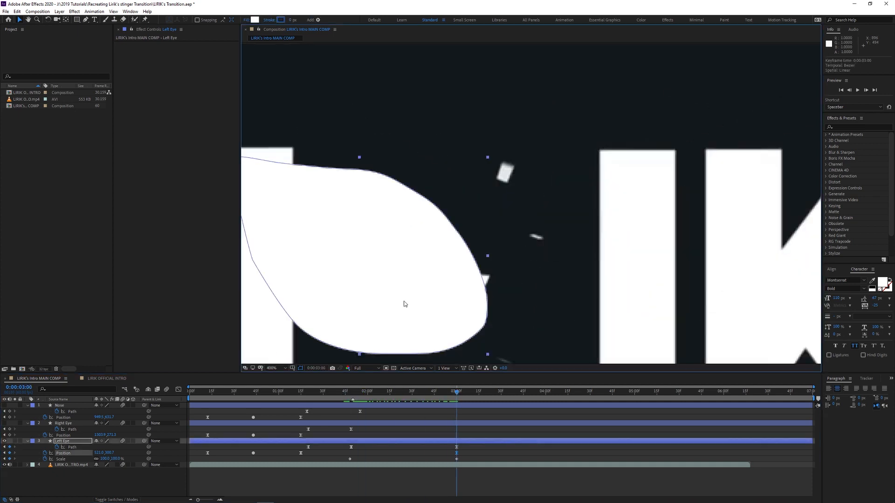
pyautogui.moveTo(403, 302); pyautogui.dragTo(497, 310)
pyautogui.doubleClick(324, 165)
pyautogui.moveTo(322, 159); pyautogui.dragTo(549, 337)
pyautogui.moveTo(570, 354); pyautogui.dragTo(511, 177)
pyautogui.press('.')
pyautogui.click(5, 441)
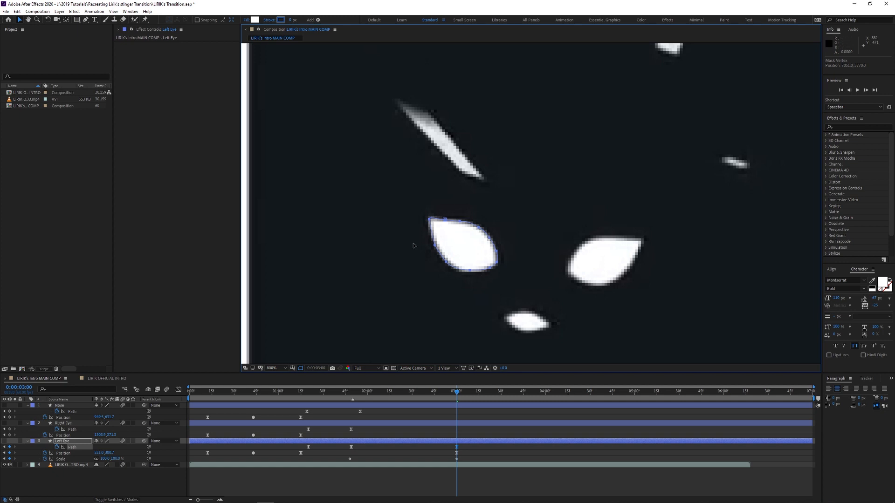
# Lengthen the ease into the Left Eye path's last keyframe and move that keyframe earlier than 0:00:03:00
pyautogui.hotkey('shift', '/')
pyautogui.click(346, 394)
pyautogui.moveTo(346, 394); pyautogui.dragTo(450, 437)
pyautogui.click(178, 390)
pyautogui.click(72, 447)
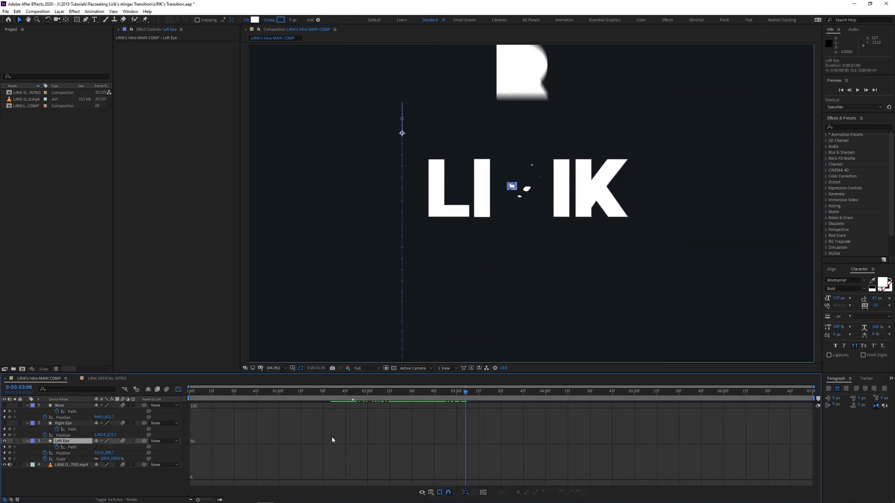
pyautogui.moveTo(448, 480); pyautogui.dragTo(404, 480)
pyautogui.moveTo(298, 393); pyautogui.dragTo(424, 410)
pyautogui.moveTo(457, 481); pyautogui.dragTo(424, 480)
# Lengthen the ease out of the Left Eye path's second keyframe in the speed graph
pyautogui.click(351, 480)
pyautogui.moveTo(339, 394); pyautogui.dragTo(368, 399)
pyautogui.moveTo(387, 481)
pyautogui.mouseDown()
pyautogui.moveTo(412, 481)
pyautogui.moveTo(387, 481)
pyautogui.mouseUp()
pyautogui.moveTo(354, 394); pyautogui.dragTo(407, 406)
pyautogui.click(178, 390)
# Shorten the ease into the Left Eye path's last keyframe so the speed peaks just before it, and preview
pyautogui.click(275, 482)
pyautogui.click(73, 447)
pyautogui.click(179, 390)
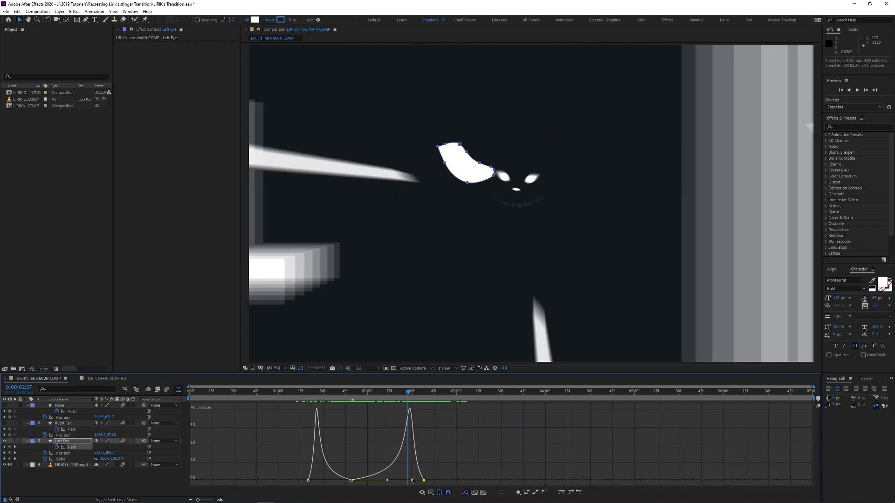
pyautogui.moveTo(410, 408); pyautogui.dragTo(431, 410)
pyautogui.click(178, 389)
pyautogui.click(376, 477)
pyautogui.press('space')
pyautogui.press('space')
# Show the Right Eye layer and scale its path down to a tiny shape at 0:00:02:35
pyautogui.moveTo(336, 393); pyautogui.dragTo(421, 401)
pyautogui.click(5, 423)
pyautogui.click(72, 430)
pyautogui.press(',')
pyautogui.press('.')
pyautogui.doubleClick(586, 139)
pyautogui.moveTo(716, 61); pyautogui.dragTo(598, 149)
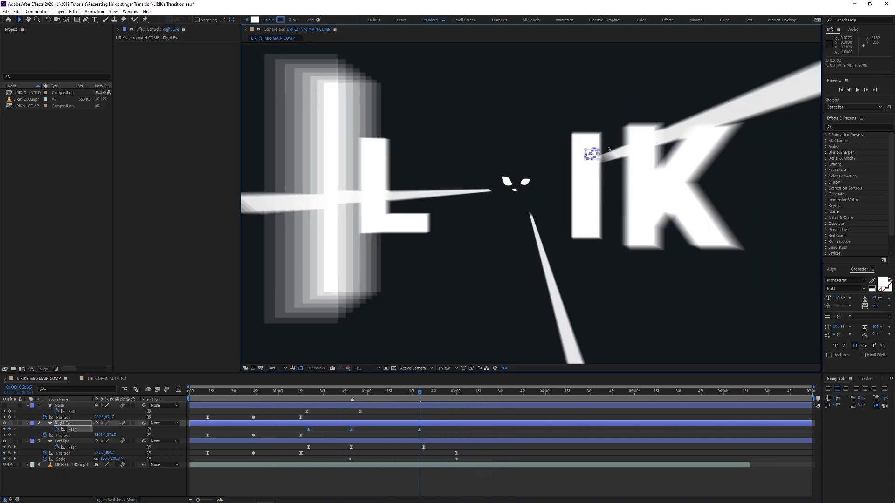
# Move the shrunken Right Eye path onto the footage's small right eye and match its size
pyautogui.scroll(2, 601, 147)
pyautogui.moveTo(669, 102); pyautogui.dragTo(564, 242)
pyautogui.moveTo(656, 157); pyautogui.dragTo(441, 191)
pyautogui.scroll(1, 389, 248)
pyautogui.doubleClick(442, 191)
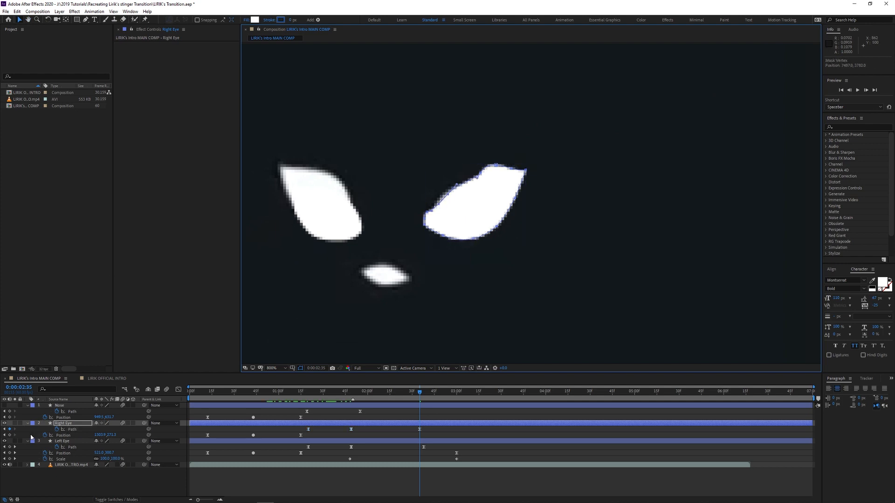
# Hide the Right Eye layer and adjust its path's vertices to trace the footage's small right eye at 0:00:02:35
pyautogui.click(4, 423)
pyautogui.click(425, 219)
pyautogui.moveTo(457, 187); pyautogui.dragTo(489, 181)
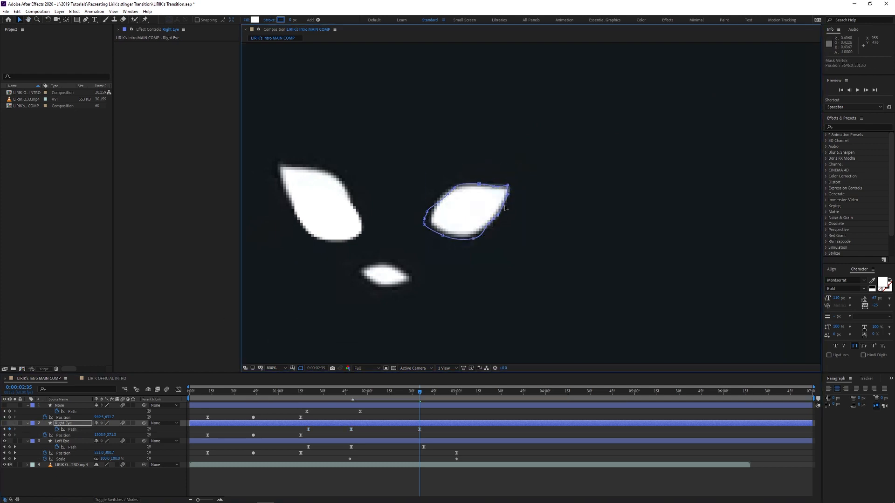
pyautogui.scroll(1, 505, 207)
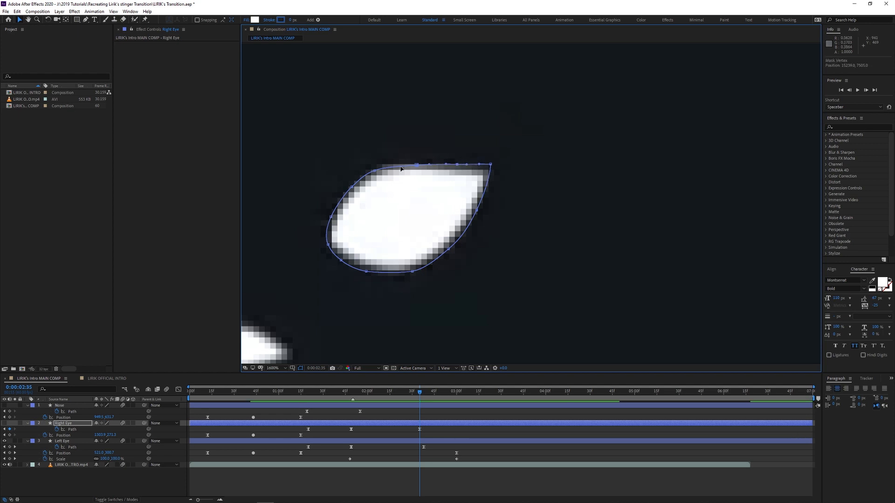
# Try the Right Eye path's last keyframe at 0:00:03:00 and check the shrinking motion against the footage
pyautogui.click(283, 368)
pyautogui.click(284, 376)
pyautogui.click(421, 418)
pyautogui.moveTo(420, 429); pyautogui.dragTo(456, 430)
pyautogui.click(354, 392)
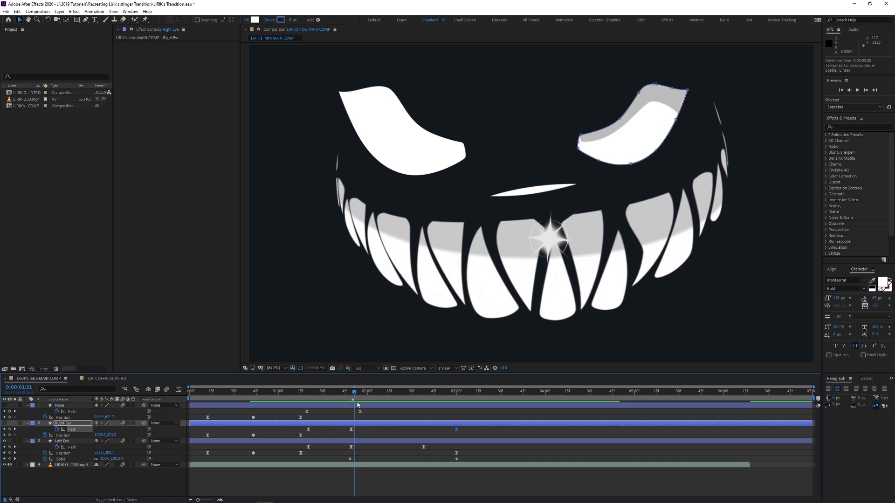
pyautogui.moveTo(357, 405); pyautogui.dragTo(446, 405)
# Align the Right Eye path's last keyframe with the Left Eye's in the speed graph and match its easing
pyautogui.click(179, 390)
pyautogui.click(72, 447)
pyautogui.keyDown('ctrl'); pyautogui.click(72, 430); pyautogui.keyUp('ctrl')
pyautogui.moveTo(456, 480); pyautogui.dragTo(424, 481)
pyautogui.moveTo(416, 480); pyautogui.dragTo(408, 481)
pyautogui.moveTo(366, 481)
pyautogui.mouseDown()
pyautogui.moveTo(400, 483)
pyautogui.moveTo(358, 483)
pyautogui.mouseUp()
pyautogui.click(415, 476)
pyautogui.press('=')
pyautogui.hotkey('shift', 'F3')
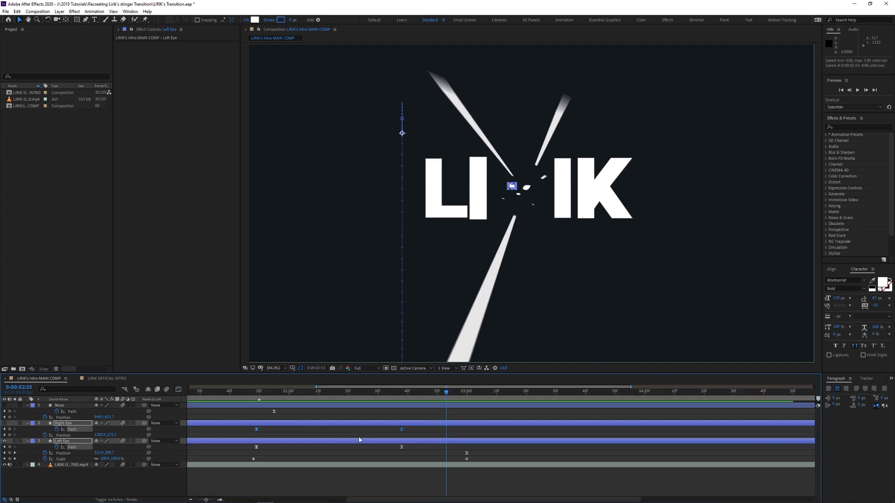
# Show the Right Eye layer and stop soloing the footage layer
pyautogui.click(362, 480)
pyautogui.press('-')
pyautogui.moveTo(446, 392)
pyautogui.mouseDown()
pyautogui.moveTo(369, 394)
pyautogui.moveTo(471, 393)
pyautogui.moveTo(457, 394)
pyautogui.mouseUp()
pyautogui.click(4, 423)
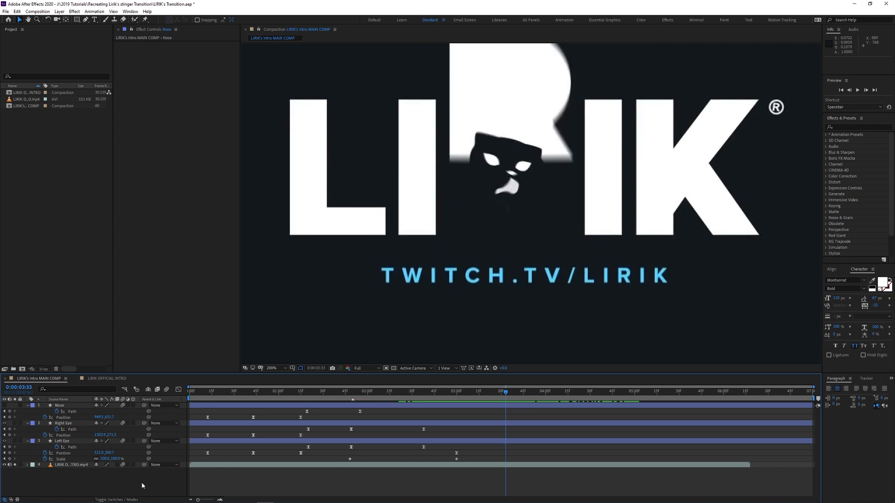
pyautogui.moveTo(422, 392); pyautogui.dragTo(488, 409)
pyautogui.click(15, 465)
# Keyframe the opacity of the Left Eye and Right Eye layers down to 0% and hold it for a few frames
pyautogui.click(68, 423)
pyautogui.keyDown('shift'); pyautogui.click(74, 442); pyautogui.keyUp('shift')
pyautogui.hotkey('shift', 't')
pyautogui.press('pagedown')
pyautogui.moveTo(97, 441); pyautogui.dragTo(37, 442)
pyautogui.press('pagedown')
pyautogui.press('pagedown')
pyautogui.press('pagedown')
pyautogui.press('pagedown')
pyautogui.press('pageup')
pyautogui.hotkey('alt', 'shift', 't')
# Keyframe both eye layers' opacity back to 100% at 0:00:03:30
pyautogui.press('pagedown')
pyautogui.press('pagedown')
pyautogui.press('pagedown')
pyautogui.press('pagedown')
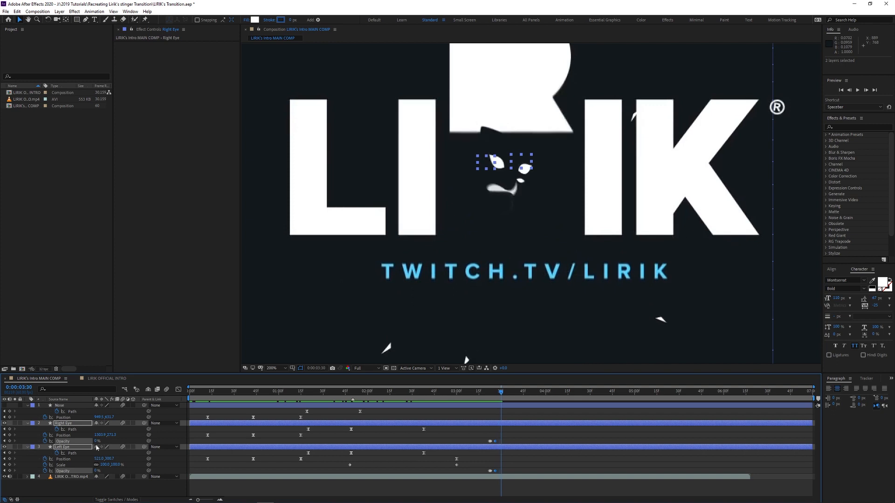
pyautogui.press('pagedown')
pyautogui.press('pagedown')
pyautogui.press('pagedown')
pyautogui.press('pagedown')
pyautogui.press('pagedown')
pyautogui.press('pagedown')
pyautogui.press('pagedown')
pyautogui.press('pagedown')
pyautogui.press('pagedown')
pyautogui.press('pagedown')
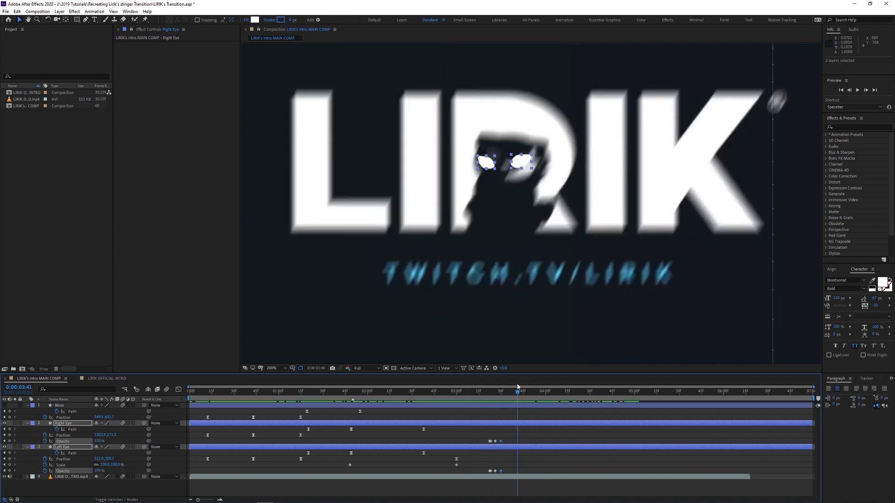
# Add a second opacity blink to both eye layers around 0:00:03:41, ending at 100%, and save the project
pyautogui.hotkey('alt', 'shift', 't')
pyautogui.press('pagedown')
pyautogui.press('pagedown')
pyautogui.press('pagedown')
pyautogui.press('pagedown')
pyautogui.moveTo(97, 471); pyautogui.dragTo(152, 466)
pyautogui.moveTo(513, 392); pyautogui.dragTo(605, 405)
pyautogui.hotkey('ctrl', 's')
# Add a null object to the composition
pyautogui.click(499, 417)
pyautogui.moveTo(497, 393); pyautogui.dragTo(469, 427)
pyautogui.rightClick(359, 490)
pyautogui.moveTo(377, 410)
pyautogui.click(469, 451)
# Try parenting the Nose, Right Eye and Left Eye layers to the null before positioning it
pyautogui.click(69, 412)
pyautogui.keyDown('shift'); pyautogui.click(68, 453); pyautogui.keyUp('shift')
pyautogui.moveTo(144, 411); pyautogui.dragTo(60, 406)
pyautogui.click(77, 405)
pyautogui.press('p')
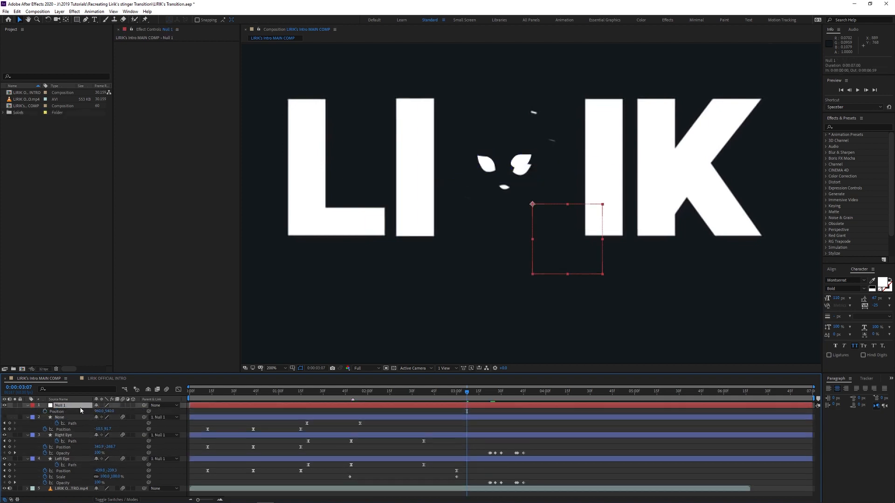
pyautogui.hotkey('ctrl', 'z')
# Move the null to the center of the face and parent the Nose, Right Eye and Left Eye layers to it
pyautogui.click(59, 405)
pyautogui.moveTo(530, 203); pyautogui.dragTo(508, 175)
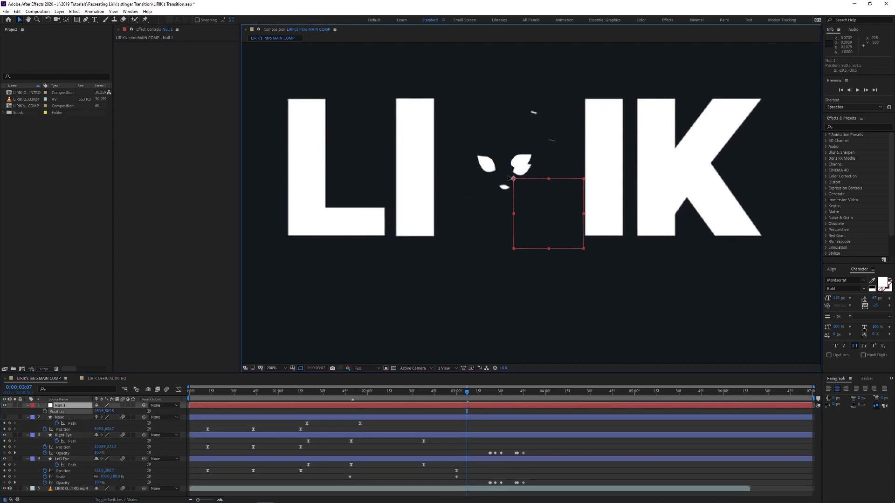
pyautogui.click(65, 417)
pyautogui.keyDown('shift'); pyautogui.click(66, 459); pyautogui.keyUp('shift')
pyautogui.moveTo(144, 417); pyautogui.dragTo(62, 405)
# Keyframe the null's position to follow the footage's face, lower at 0:00:03:19 and higher at 0:00:03:31
pyautogui.click(62, 406)
pyautogui.moveTo(493, 393)
pyautogui.mouseDown()
pyautogui.moveTo(443, 396)
pyautogui.moveTo(485, 395)
pyautogui.mouseUp()
pyautogui.click(45, 412)
pyautogui.moveTo(518, 203); pyautogui.dragTo(522, 218)
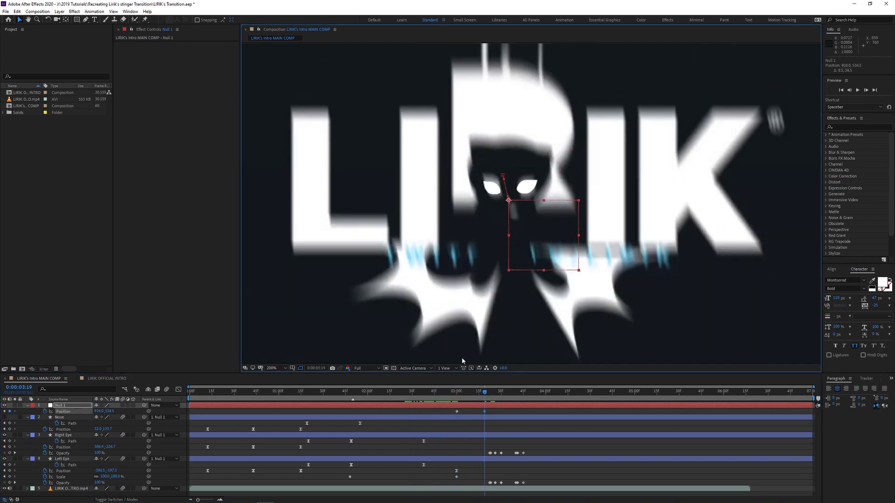
pyautogui.moveTo(484, 392); pyautogui.dragTo(502, 393)
pyautogui.moveTo(532, 234); pyautogui.dragTo(535, 212)
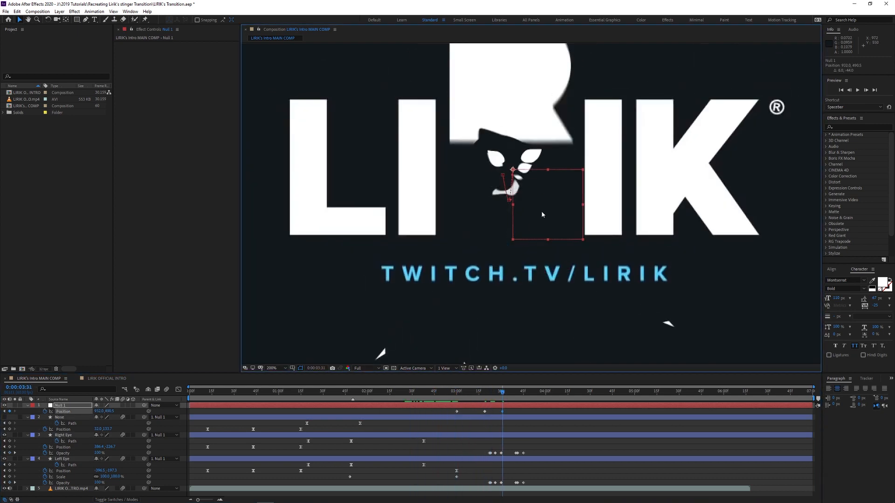
pyautogui.moveTo(506, 393); pyautogui.dragTo(476, 393)
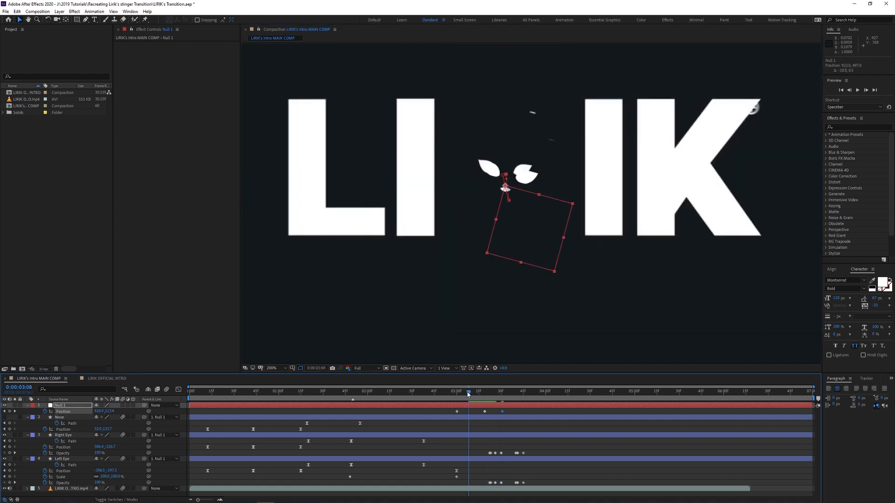
# Keyframe the null's rotation to follow the head tilt, and match its final position and slight tilt to the settled head
pyautogui.hotkey('shift', 'r')
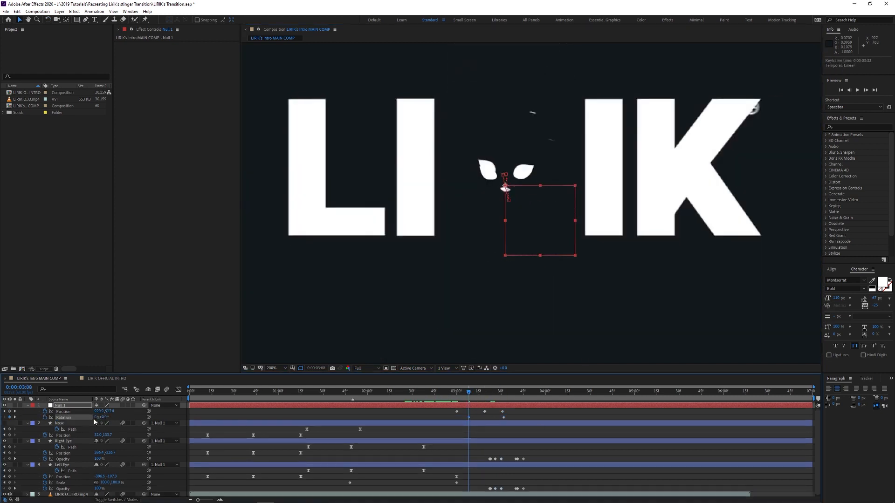
pyautogui.moveTo(470, 395); pyautogui.dragTo(532, 393)
pyautogui.moveTo(106, 417); pyautogui.dragTo(104, 417)
pyautogui.moveTo(519, 229); pyautogui.dragTo(517, 240)
pyautogui.moveTo(537, 393); pyautogui.dragTo(508, 394)
# Preview the eyes' motion with the footage hidden, and compare it again with the footage shown
pyautogui.click(467, 394)
pyautogui.press('space')
pyautogui.scroll(-1, 17, 475)
pyautogui.click(4, 494)
pyautogui.click(454, 394)
pyautogui.click(4, 423)
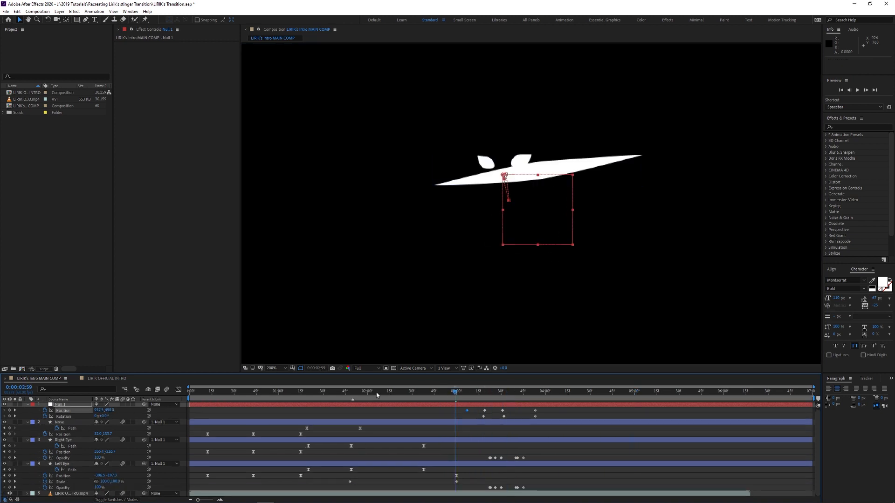
pyautogui.click(4, 494)
pyautogui.moveTo(529, 392); pyautogui.dragTo(563, 400)
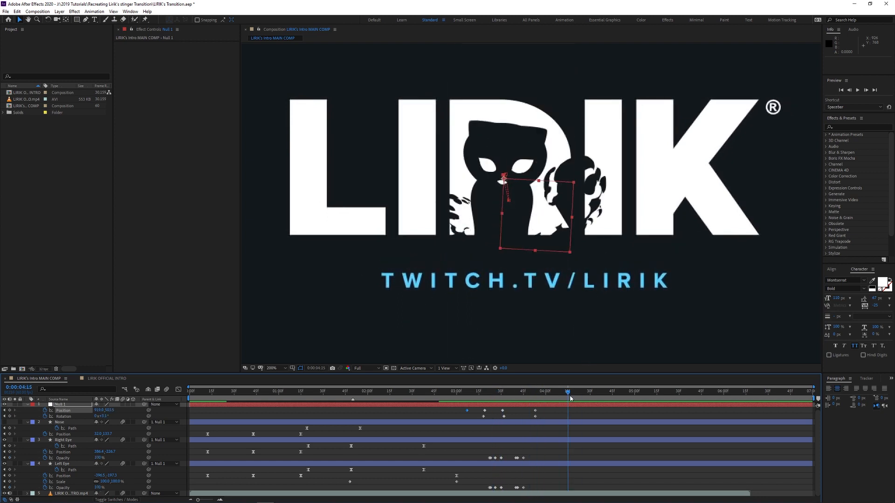
pyautogui.click(543, 467)
# Adjust the Left Eye path around 0:00:03:21 and at the second blink so it follows the footage's left eye
pyautogui.moveTo(556, 396); pyautogui.dragTo(487, 395)
pyautogui.click(69, 464)
pyautogui.scroll(3, 491, 182)
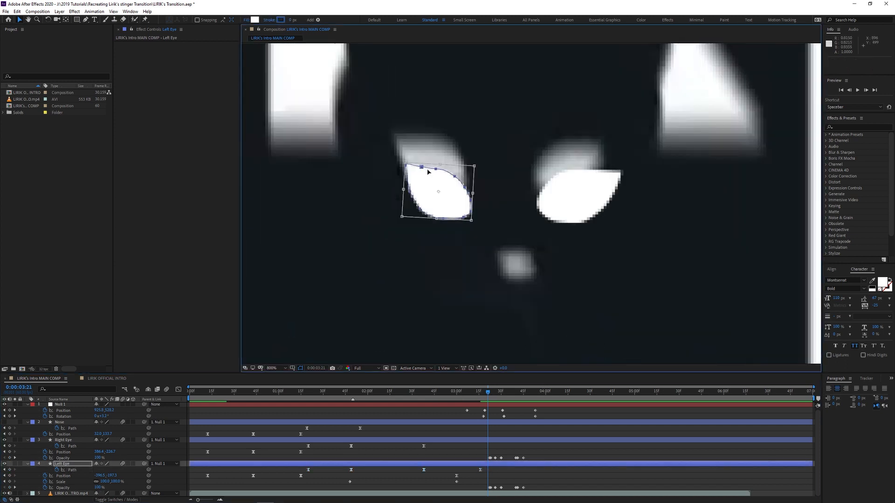
pyautogui.click(546, 397)
pyautogui.moveTo(545, 397); pyautogui.dragTo(521, 399)
pyautogui.moveTo(457, 224); pyautogui.dragTo(465, 207)
# Refine the Left Eye path as the head settles, matching the logo's final left eye at 0:00:04:24
pyautogui.moveTo(523, 394)
pyautogui.mouseDown()
pyautogui.moveTo(544, 394)
pyautogui.moveTo(531, 409)
pyautogui.mouseUp()
pyautogui.moveTo(461, 198); pyautogui.dragTo(451, 209)
pyautogui.moveTo(532, 394); pyautogui.dragTo(581, 395)
pyautogui.moveTo(458, 231); pyautogui.dragTo(460, 238)
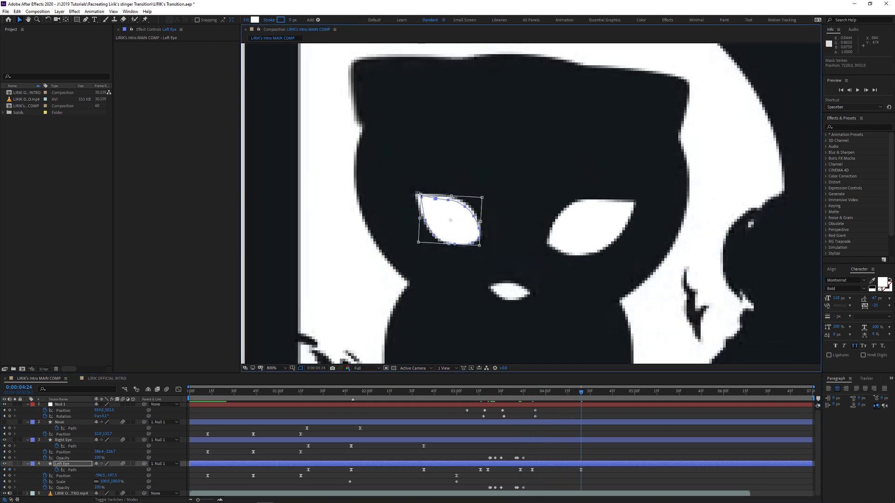
# Adjust the Right Eye path to fit the footage's eye shortly after it has shrunk
pyautogui.moveTo(436, 394)
pyautogui.mouseDown()
pyautogui.moveTo(599, 401)
pyautogui.moveTo(423, 413)
pyautogui.moveTo(483, 429)
pyautogui.moveTo(449, 426)
pyautogui.moveTo(412, 401)
pyautogui.moveTo(435, 404)
pyautogui.mouseUp()
pyautogui.click(72, 446)
pyautogui.moveTo(550, 228); pyautogui.dragTo(552, 243)
# Copy the Right Eye path's latest keyframe and place the duplicate slightly before 0:00:03:17
pyautogui.moveTo(436, 393); pyautogui.dragTo(482, 403)
pyautogui.moveTo(565, 349); pyautogui.dragTo(492, 230)
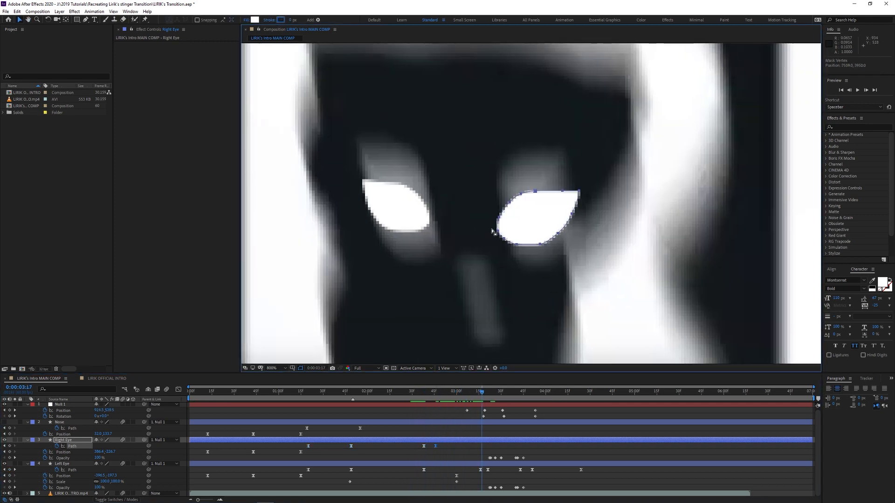
pyautogui.click(437, 447)
pyautogui.hotkey('ctrl', 'c')
pyautogui.hotkey('ctrl', 'v')
pyautogui.moveTo(482, 447); pyautogui.dragTo(470, 447)
# Reshape the Right Eye path at 0:00:03:17 and match it to the footage's right eye as the head turns and settles
pyautogui.click(499, 219)
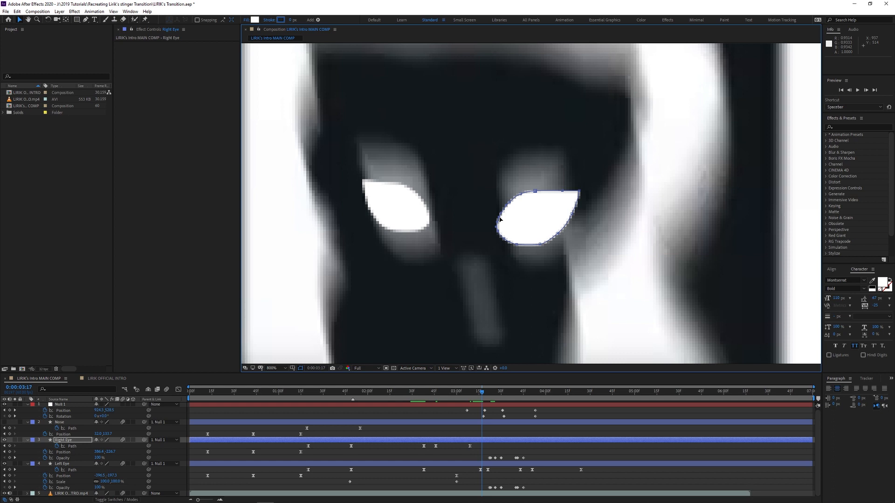
pyautogui.moveTo(578, 191); pyautogui.dragTo(569, 197)
pyautogui.moveTo(482, 392); pyautogui.dragTo(564, 378)
pyautogui.click(556, 135)
pyautogui.moveTo(556, 135); pyautogui.dragTo(553, 126)
pyautogui.moveTo(564, 393); pyautogui.dragTo(523, 393)
pyautogui.moveTo(559, 129); pyautogui.dragTo(554, 110)
# Preview the eye animation and view the whole composition frame
pyautogui.press('space')
pyautogui.click(281, 368)
pyautogui.click(284, 383)
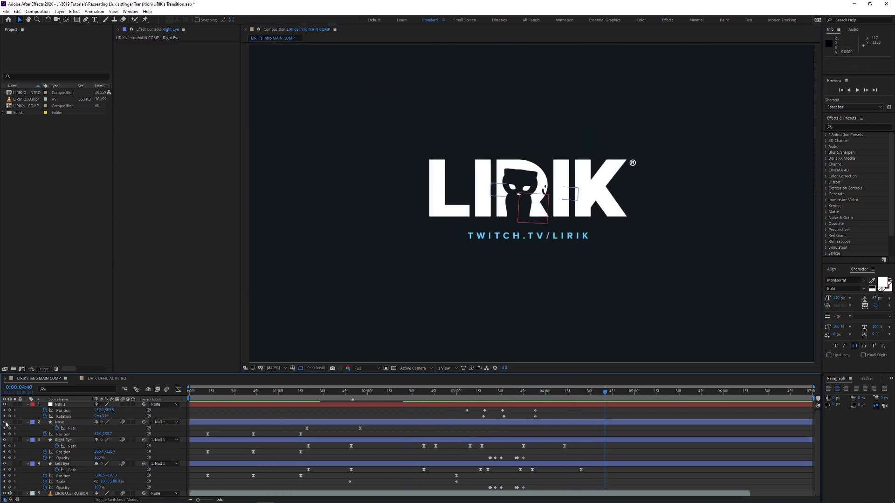
# Show the Nose layer and shrink and move its path onto the footage's small nose at 0:00:02:58
pyautogui.click(362, 421)
pyautogui.moveTo(396, 402); pyautogui.dragTo(453, 400)
pyautogui.scroll(2, 533, 195)
pyautogui.doubleClick(642, 156)
pyautogui.moveTo(642, 156); pyautogui.dragTo(692, 191)
pyautogui.scroll(2, 453, 180)
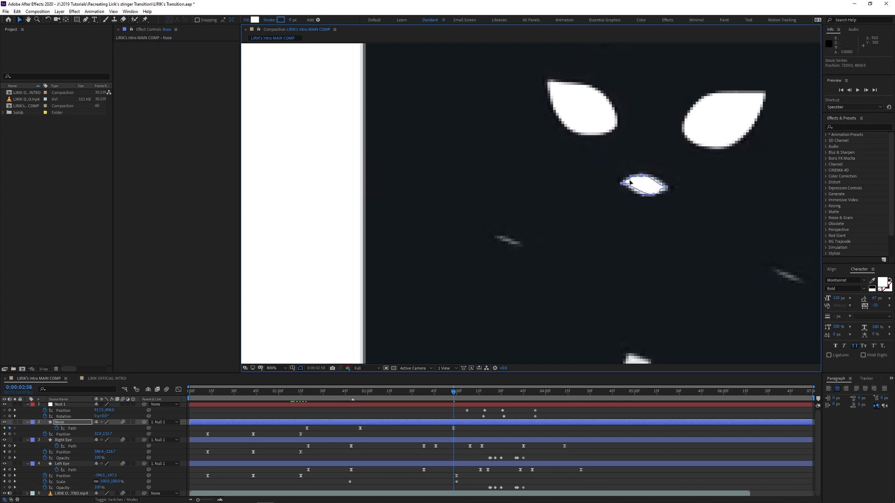
# Move the Nose path along with the footage's nose through the head turn up to 0:00:03:29
pyautogui.moveTo(443, 396); pyautogui.dragTo(472, 394)
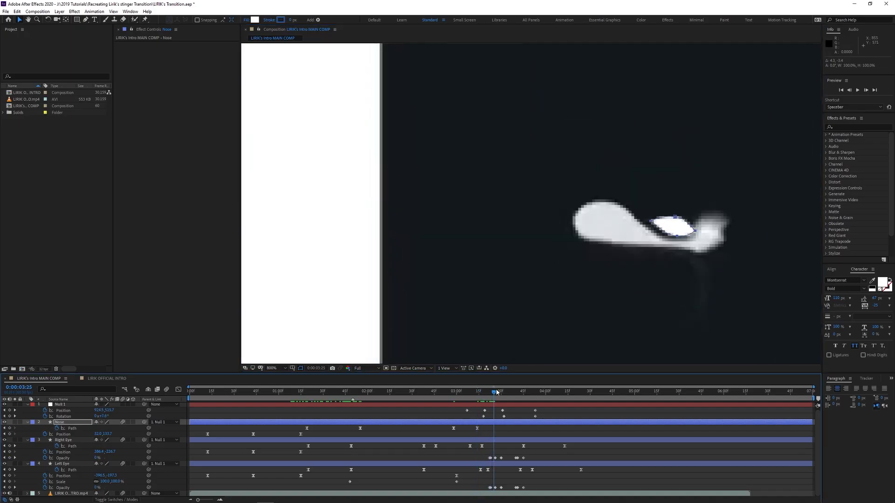
pyautogui.moveTo(497, 393); pyautogui.dragTo(500, 393)
pyautogui.moveTo(672, 190); pyautogui.dragTo(724, 179)
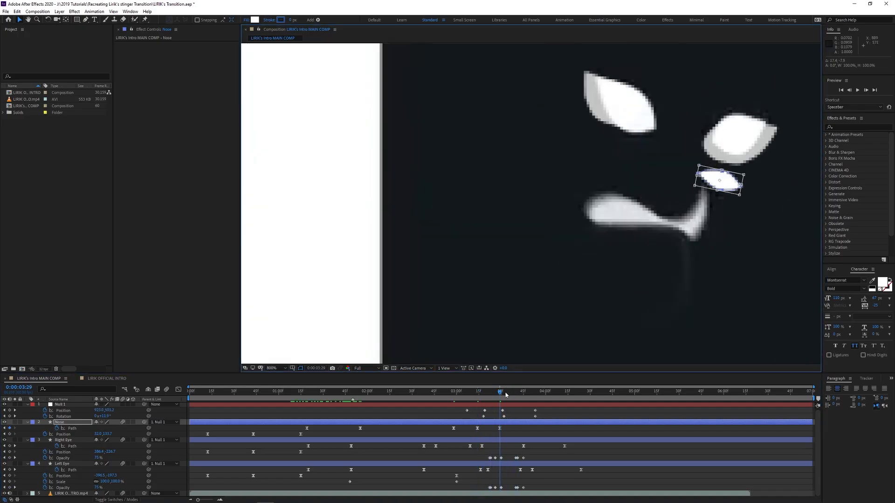
# Continue matching the Nose path to the footage's nose until the head settles in the logo
pyautogui.moveTo(506, 393); pyautogui.dragTo(513, 394)
pyautogui.doubleClick(718, 156)
pyautogui.moveTo(718, 156); pyautogui.dragTo(688, 146)
pyautogui.moveTo(513, 395); pyautogui.dragTo(541, 394)
pyautogui.moveTo(647, 163); pyautogui.dragTo(647, 171)
pyautogui.moveTo(542, 392); pyautogui.dragTo(391, 418)
pyautogui.click(274, 368)
pyautogui.click(276, 376)
pyautogui.moveTo(337, 422); pyautogui.dragTo(376, 438)
pyautogui.hotkey('ctrl', 'z')
# Lengthen the ease into the Nose path's third keyframe in the speed graph and check the shrinking motion
pyautogui.click(72, 429)
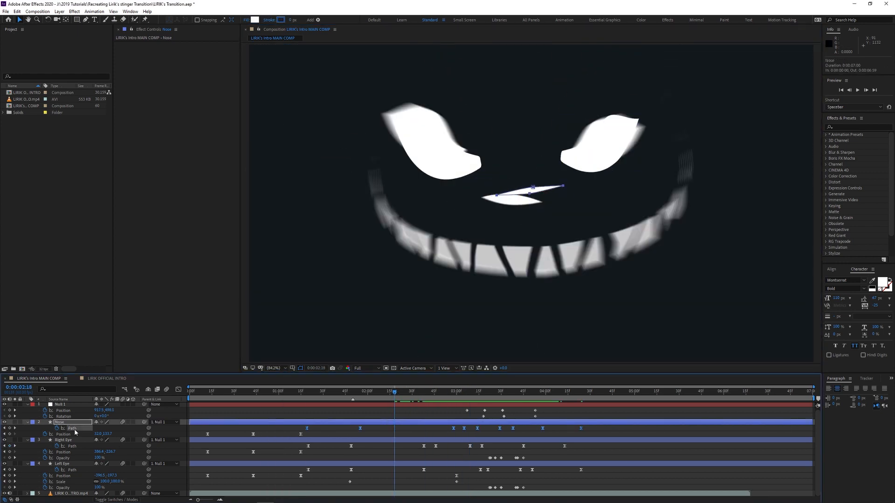
pyautogui.click(178, 390)
pyautogui.click(361, 480)
pyautogui.moveTo(446, 480); pyautogui.dragTo(410, 479)
pyautogui.moveTo(357, 393); pyautogui.dragTo(399, 393)
pyautogui.moveTo(445, 480); pyautogui.dragTo(417, 481)
pyautogui.moveTo(358, 392); pyautogui.dragTo(437, 393)
pyautogui.click(178, 390)
# Hide the footage, move the Nose path's third keyframe to 0:00:02:35, and preview the animation
pyautogui.click(274, 392)
pyautogui.click(5, 493)
pyautogui.moveTo(275, 393); pyautogui.dragTo(475, 411)
pyautogui.moveTo(413, 434); pyautogui.dragTo(391, 449)
pyautogui.hotkey('ctrl', 'z')
pyautogui.moveTo(453, 428); pyautogui.dragTo(414, 435)
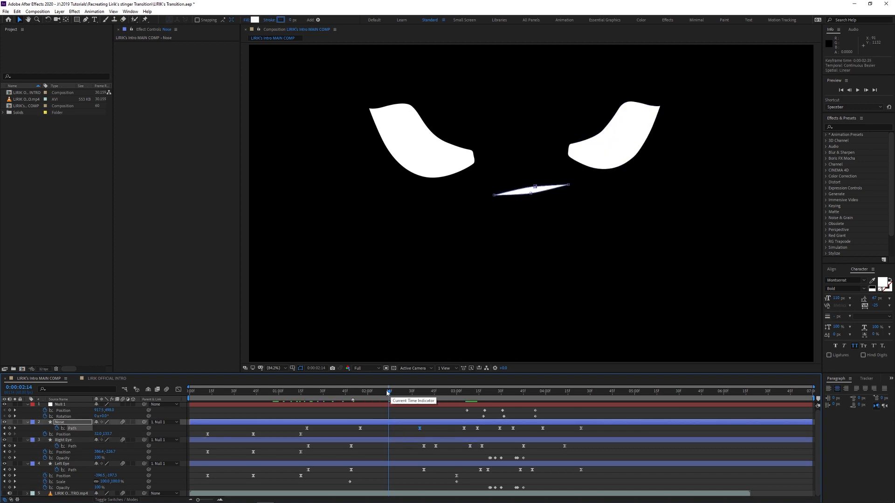
pyautogui.moveTo(387, 393); pyautogui.dragTo(451, 403)
pyautogui.press('space')
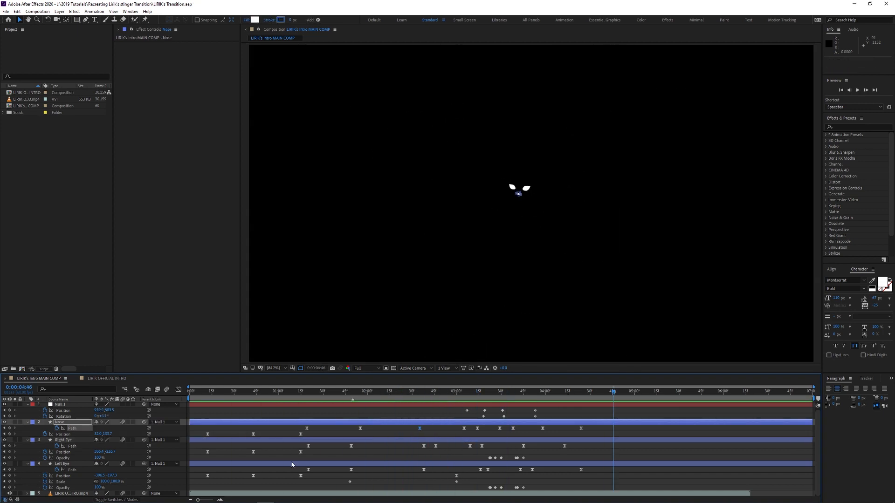
# Show the footage, trace the white shape beside the cat's nose at 0:00:03:24 with the Pen tool, and keyframe its path
pyautogui.click(4, 493)
pyautogui.moveTo(518, 393); pyautogui.dragTo(533, 426)
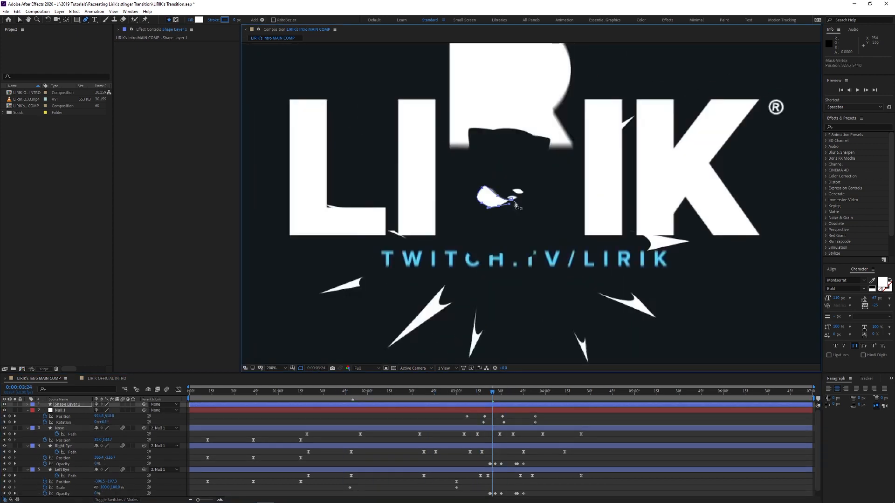
pyautogui.click(27, 405)
pyautogui.doubleClick(27, 406)
pyautogui.click(33, 412)
pyautogui.click(34, 423)
pyautogui.click(40, 418)
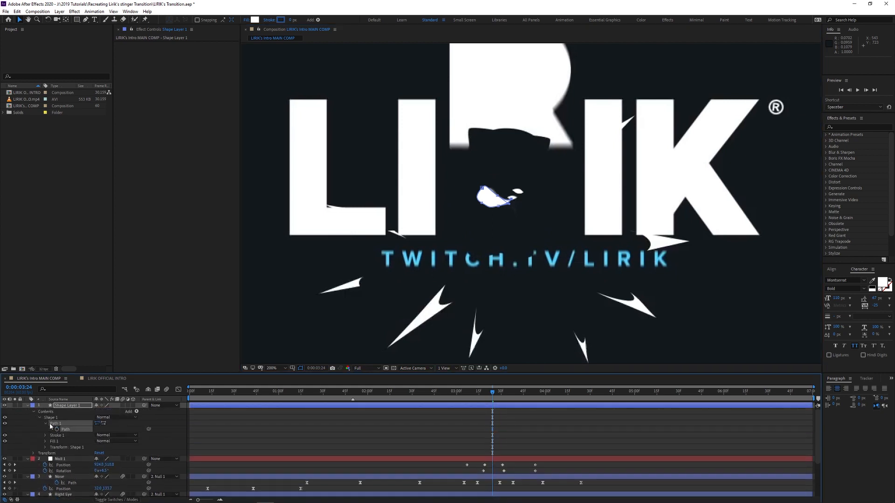
# Keyframe Shape Layer 1's opacity from 0% to 100% so the shape pops on at 0:00:03:24
pyautogui.click(37, 453)
pyautogui.click(97, 483)
pyautogui.write('0')
pyautogui.press('Return')
# Reshape Shape Layer 1's path to match the footage's white shape below the face at 0:00:03:28 and 0:00:03:34
pyautogui.moveTo(491, 393); pyautogui.dragTo(498, 393)
pyautogui.scroll(1, 473, 193)
pyautogui.moveTo(473, 192); pyautogui.dragTo(490, 227)
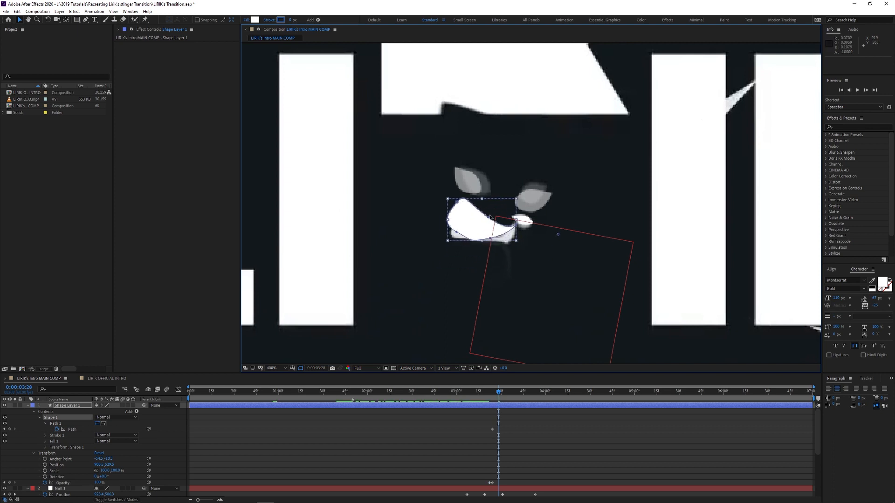
pyautogui.doubleClick(491, 218)
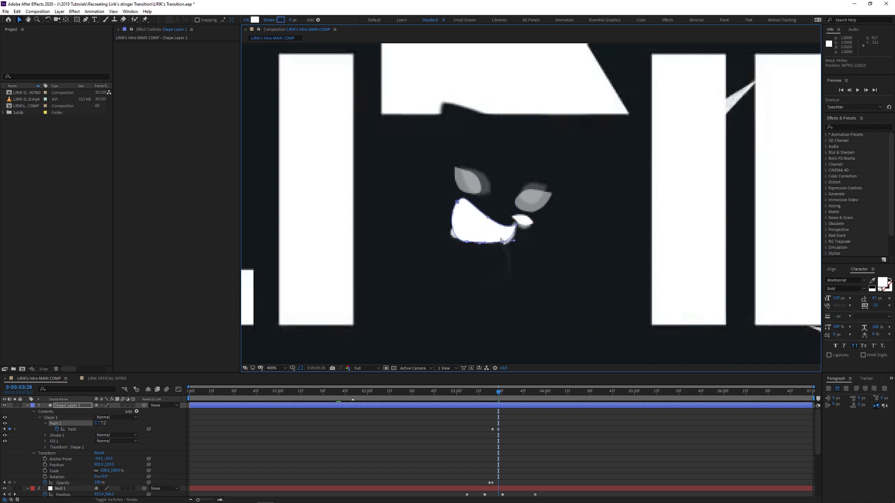
pyautogui.moveTo(497, 393); pyautogui.dragTo(507, 393)
pyautogui.moveTo(515, 223); pyautogui.dragTo(508, 215)
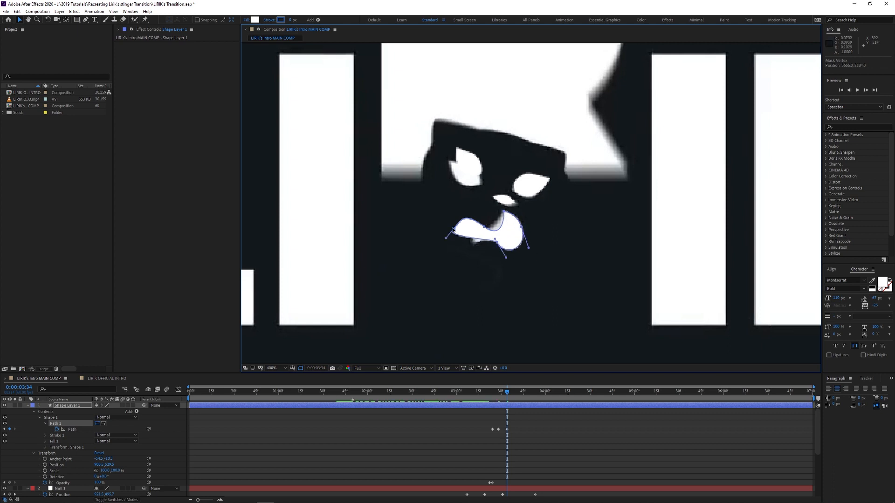
# Fit Shape Layer 1's path to the blurred diagonal shape beneath the cat's eye at 0:00:03:43
pyautogui.moveTo(507, 393); pyautogui.dragTo(520, 394)
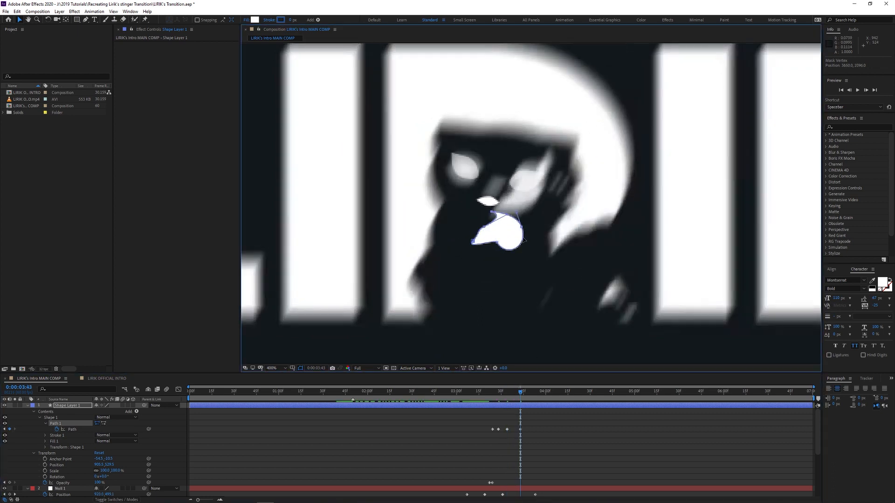
pyautogui.moveTo(510, 253); pyautogui.dragTo(549, 174)
pyautogui.moveTo(472, 248); pyautogui.dragTo(534, 218)
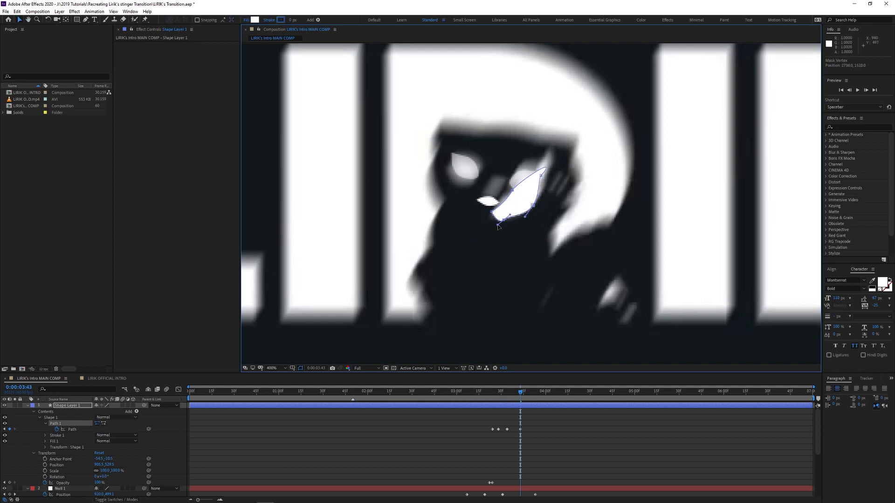
# Adjust Shape Layer 1's path below the nose at 0:00:03:53 and add an in-between pose five frames earlier
pyautogui.hotkey('shift', 'pagedown')
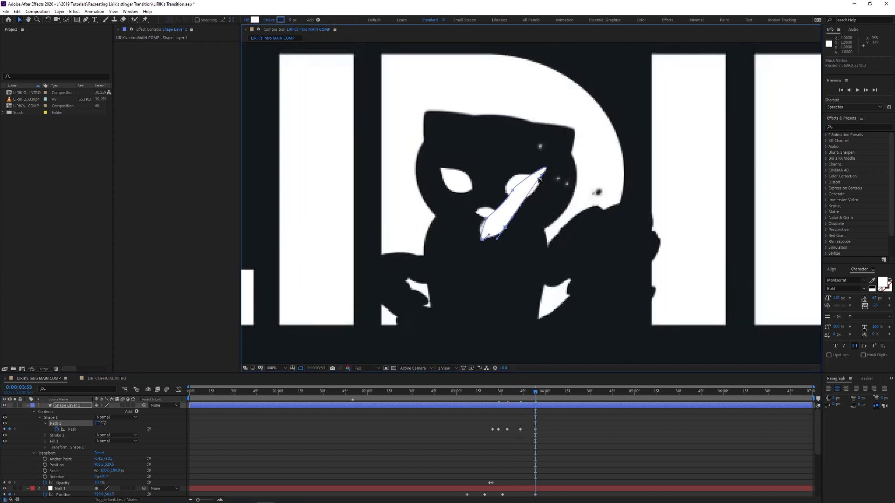
pyautogui.press('pageup')
pyautogui.press('pageup')
pyautogui.press('pageup')
pyautogui.press('pageup')
pyautogui.press('pageup')
pyautogui.moveTo(490, 229); pyautogui.dragTo(495, 197)
# Shrink Shape Layer 1's path to a small point just under the nose at 0:00:03:59
pyautogui.moveTo(527, 399); pyautogui.dragTo(544, 400)
pyautogui.press('.')
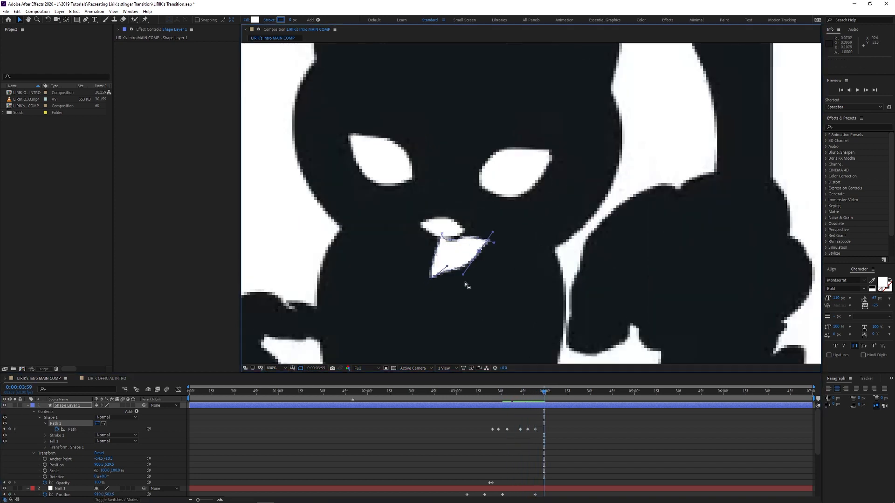
pyautogui.moveTo(483, 249); pyautogui.dragTo(450, 238)
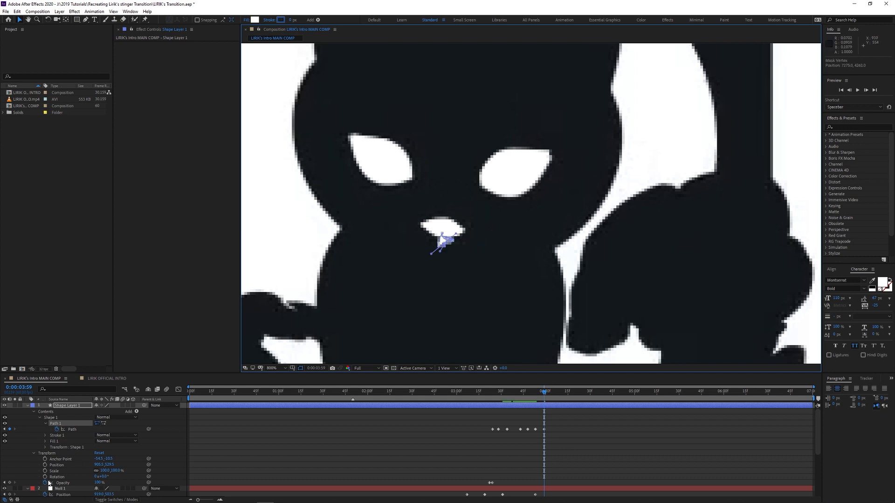
# Keyframe Shape Layer 1's opacity down to 0% at 0:00:04:01 and preview the animation
pyautogui.click(9, 482)
pyautogui.press('pagedown')
pyautogui.press('pagedown')
pyautogui.moveTo(98, 483); pyautogui.dragTo(48, 483)
pyautogui.press('F2')
pyautogui.hotkey('shift', '/')
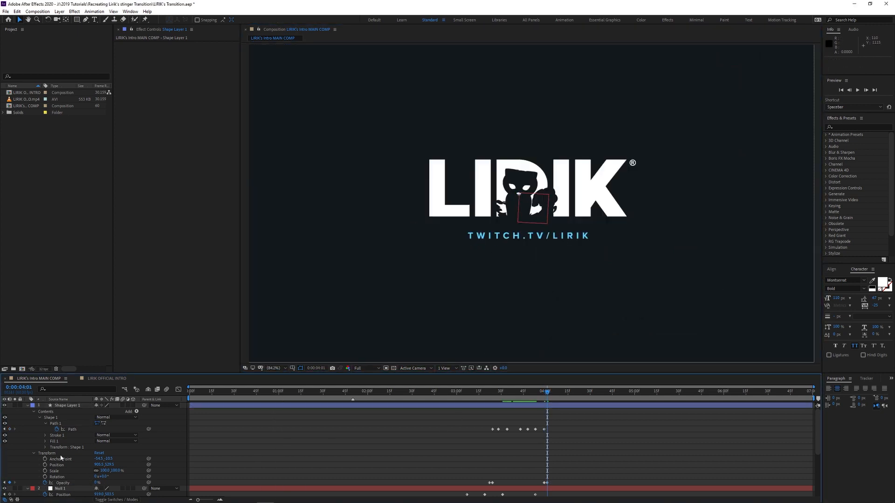
pyautogui.press('u')
pyautogui.click(487, 391)
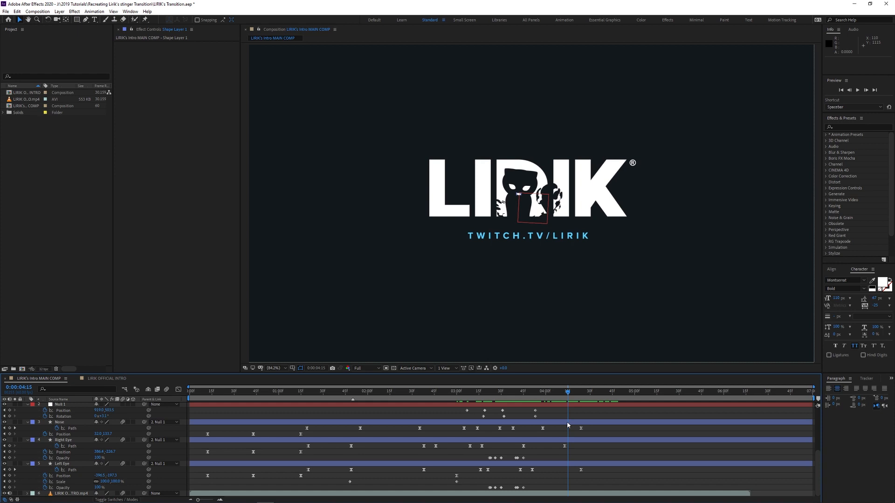
# Trace the large upper tooth beside the glint with the Pen tool at 0:00:01:59
pyautogui.click(352, 393)
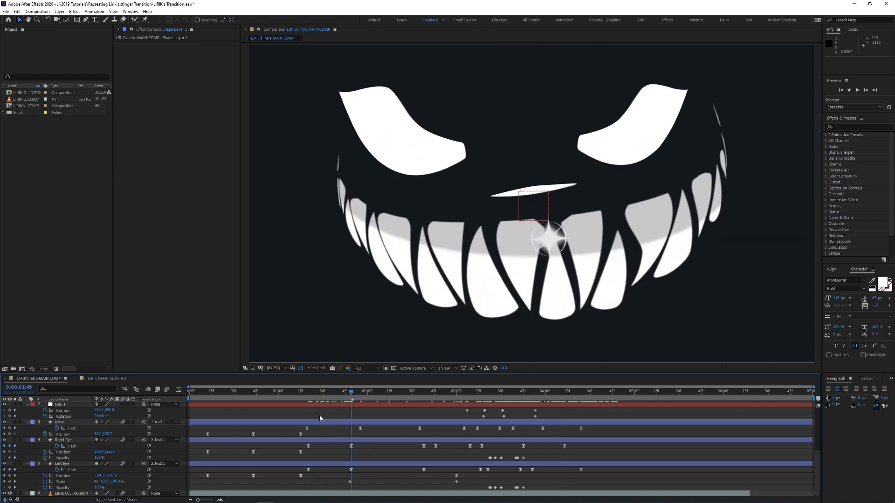
pyautogui.press('g')
pyautogui.moveTo(352, 397)
pyautogui.mouseDown()
pyautogui.moveTo(410, 394)
pyautogui.moveTo(366, 394)
pyautogui.mouseUp()
pyautogui.scroll(2, 554, 298)
pyautogui.click(496, 303)
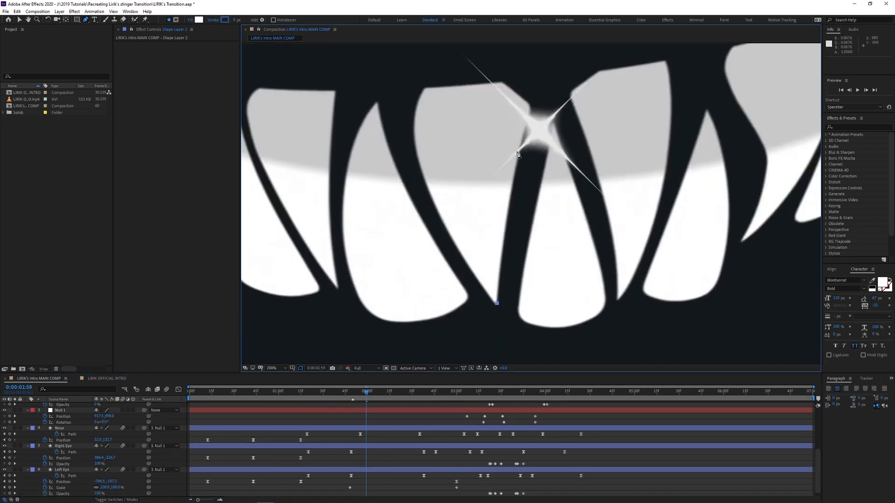
pyautogui.moveTo(526, 126); pyautogui.dragTo(531, 118)
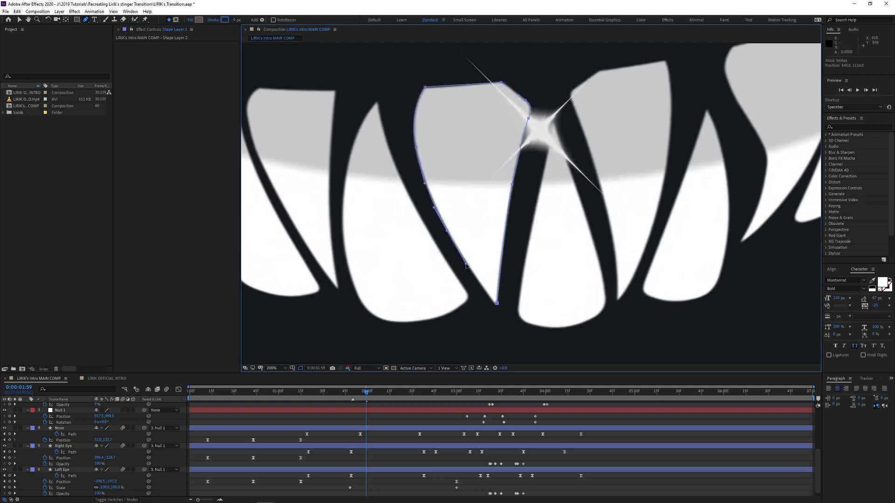
# Rename the new tooth shape layer as Teeth
pyautogui.scroll(5, 116, 425)
pyautogui.click(67, 406)
pyautogui.press('Return')
pyautogui.write('T')
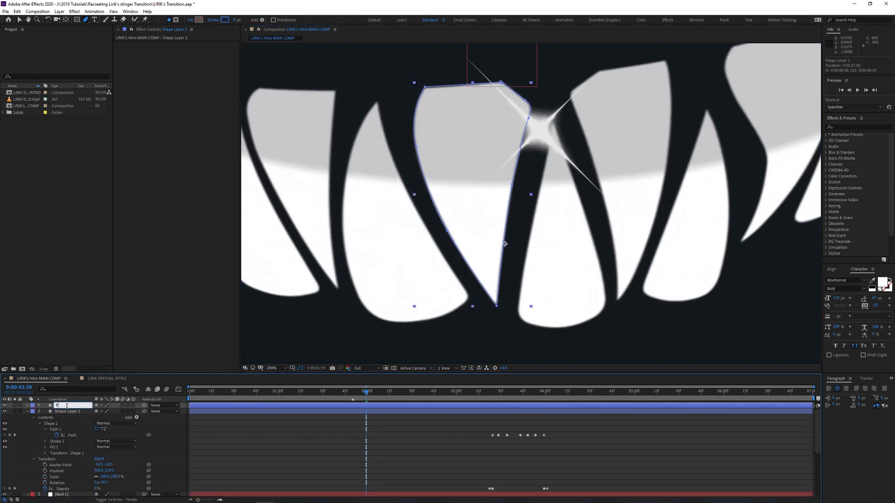
# Duplicate the tooth path within the Teeth layer and reshape the copy to fit the next upper tooth to its left
pyautogui.click(27, 405)
pyautogui.click(33, 411)
pyautogui.click(40, 417)
pyautogui.click(56, 423)
pyautogui.hotkey('ctrl', 'd')
pyautogui.press('v')
pyautogui.doubleClick(501, 83)
pyautogui.moveTo(472, 122); pyautogui.dragTo(371, 120)
pyautogui.moveTo(371, 158); pyautogui.dragTo(482, 161)
pyautogui.press('Return')
pyautogui.click(484, 166)
pyautogui.moveTo(505, 307); pyautogui.dragTo(523, 297)
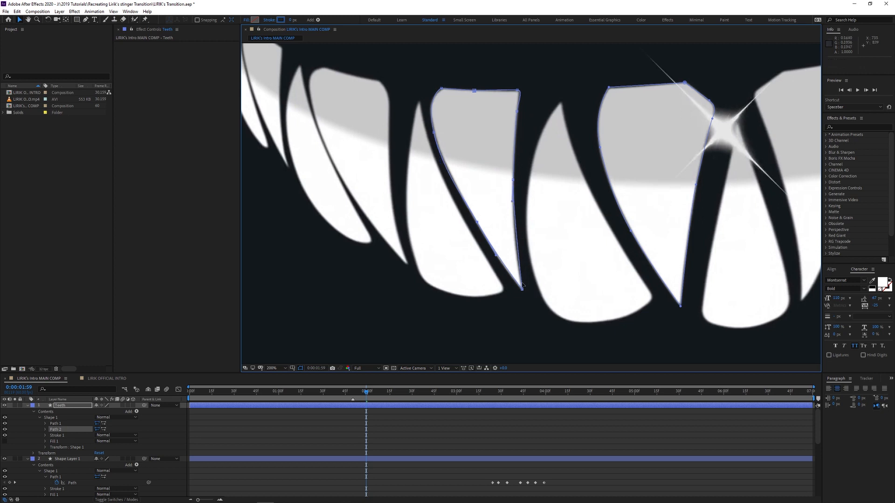
# Duplicate Path 2 and fit the copy to the third upper tooth toward the left corner of the mouth
pyautogui.click(60, 431)
pyautogui.hotkey('ctrl', 'd')
pyautogui.hotkey('ctrl', 't')
pyautogui.moveTo(483, 103); pyautogui.dragTo(362, 93)
pyautogui.press('Return')
pyautogui.click(364, 100)
pyautogui.moveTo(400, 280); pyautogui.dragTo(407, 264)
pyautogui.moveTo(358, 180); pyautogui.dragTo(398, 227)
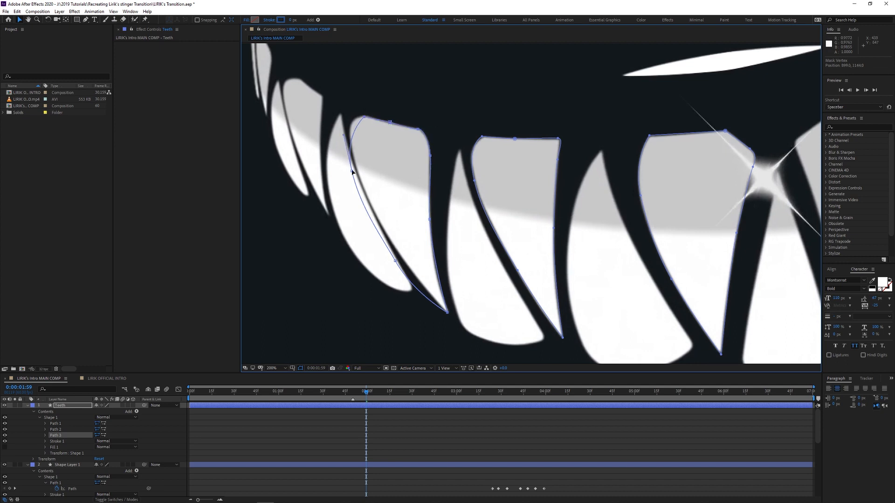
# Duplicate and reshape further tooth paths to cover the small upper teeth up to the mouth's left corner
pyautogui.hotkey('ctrl', 'd')
pyautogui.hotkey('ctrl', 't')
pyautogui.moveTo(417, 164); pyautogui.dragTo(535, 211)
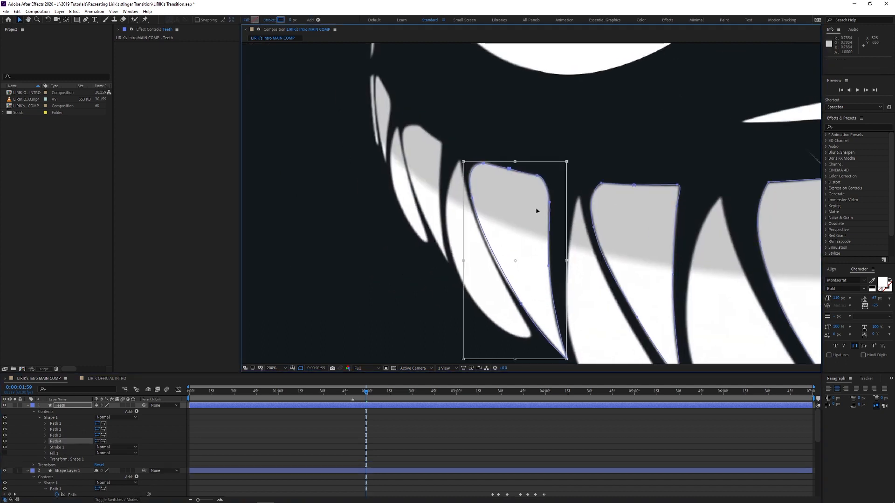
pyautogui.moveTo(419, 249); pyautogui.dragTo(426, 222)
pyautogui.click(57, 441)
pyautogui.hotkey('ctrl', 'd')
pyautogui.hotkey('ctrl', 't')
pyautogui.moveTo(460, 308); pyautogui.dragTo(418, 227)
pyautogui.hotkey('ctrl', 'd')
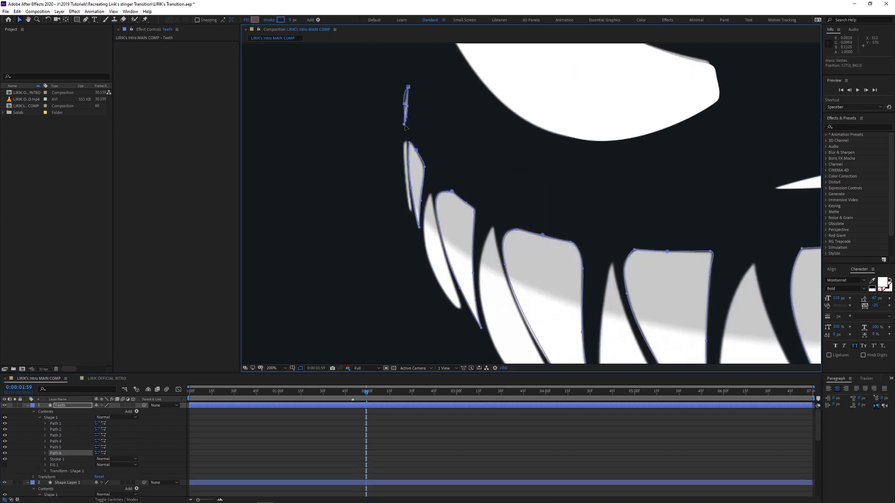
pyautogui.hotkey('ctrl', 'd')
# Duplicate existing tooth paths and fit the copies to the lower teeth on the left side of the mouth
pyautogui.click(59, 442)
pyautogui.hotkey('ctrl', 'd')
pyautogui.click(56, 436)
pyautogui.hotkey('ctrl', 'd')
pyautogui.moveTo(503, 298); pyautogui.dragTo(450, 190)
pyautogui.moveTo(527, 260); pyautogui.dragTo(441, 218)
pyautogui.click(56, 430)
pyautogui.hotkey('ctrl', 'd')
pyautogui.moveTo(466, 303); pyautogui.dragTo(575, 283)
pyautogui.hotkey('ctrl', 'd')
pyautogui.moveTo(682, 215); pyautogui.dragTo(487, 284)
pyautogui.scroll(-1, 449, 163)
# Duplicate Path 1 and reshape the copy to fit another tooth near the middle of the mouth
pyautogui.click(55, 424)
pyautogui.hotkey('ctrl', 'd')
pyautogui.scroll(1, 449, 163)
pyautogui.moveTo(580, 138); pyautogui.dragTo(559, 117)
pyautogui.moveTo(466, 233); pyautogui.dragTo(527, 161)
# Duplicate and fit tooth paths over the remaining teeth up to the mouth's right corner, and fill the teeth white
pyautogui.click(57, 447)
pyautogui.hotkey('ctrl', 'd')
pyautogui.hotkey('ctrl', 't')
pyautogui.hotkey('ctrl', 'd')
pyautogui.moveTo(732, 172); pyautogui.dragTo(551, 272)
pyautogui.hotkey('ctrl', 'd')
pyautogui.moveTo(676, 149); pyautogui.dragTo(573, 256)
pyautogui.hotkey('ctrl', 'd')
pyautogui.moveTo(529, 248); pyautogui.dragTo(613, 186)
pyautogui.hotkey('ctrl', 'd')
pyautogui.hotkey('ctrl', 'd')
pyautogui.click(57, 429)
pyautogui.hotkey('ctrl', 'd')
pyautogui.moveTo(410, 152); pyautogui.dragTo(593, 248)
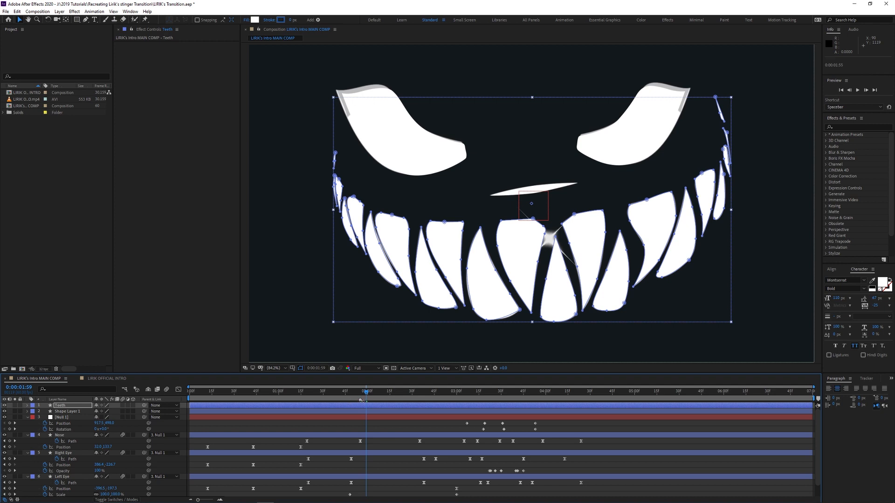
# Move to 0:00:01:56 and pre-compose the Teeth layer under the name Teeth
pyautogui.moveTo(360, 396)
pyautogui.mouseDown()
pyautogui.moveTo(310, 394)
pyautogui.moveTo(361, 392)
pyautogui.mouseUp()
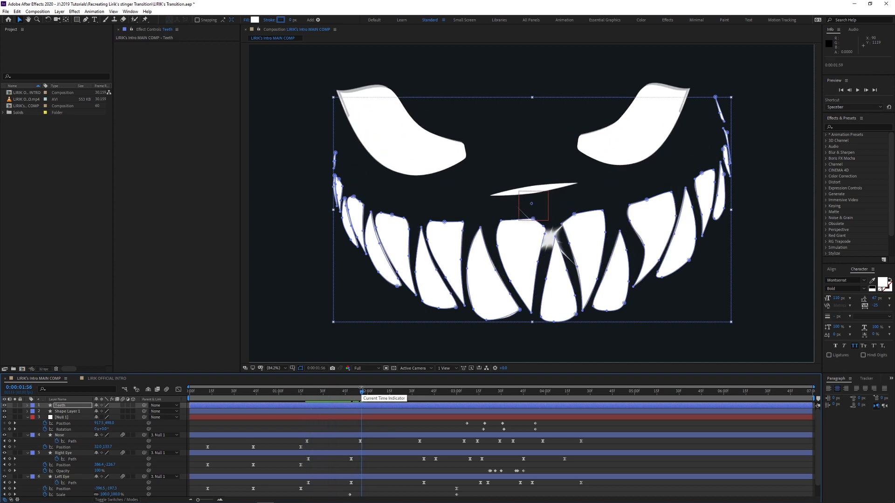
pyautogui.click(352, 406)
pyautogui.hotkey('ctrl', 'shift', 'c')
pyautogui.write('Teeth')
pyautogui.press('Return')
# Draw a closed curved mask around the whole grin on the Teeth precomp and reveal its mask properties
pyautogui.click(86, 20)
pyautogui.click(332, 143)
pyautogui.click(506, 210)
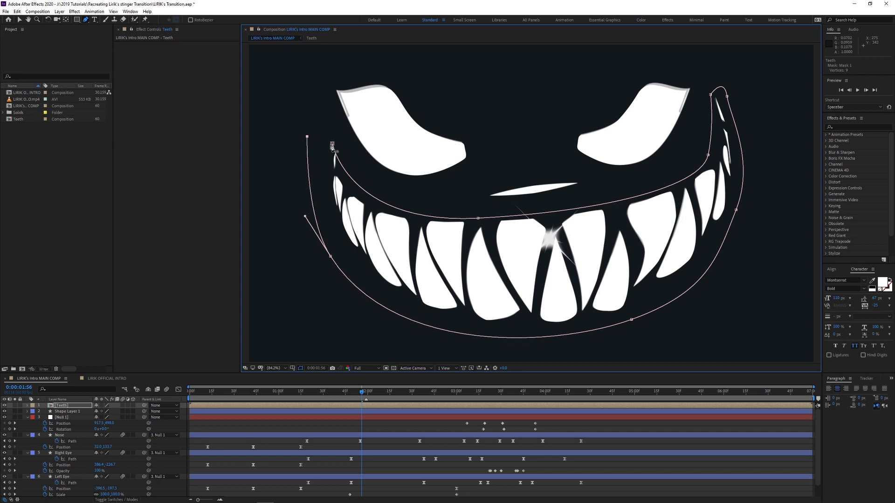
pyautogui.press('m')
pyautogui.press('m')
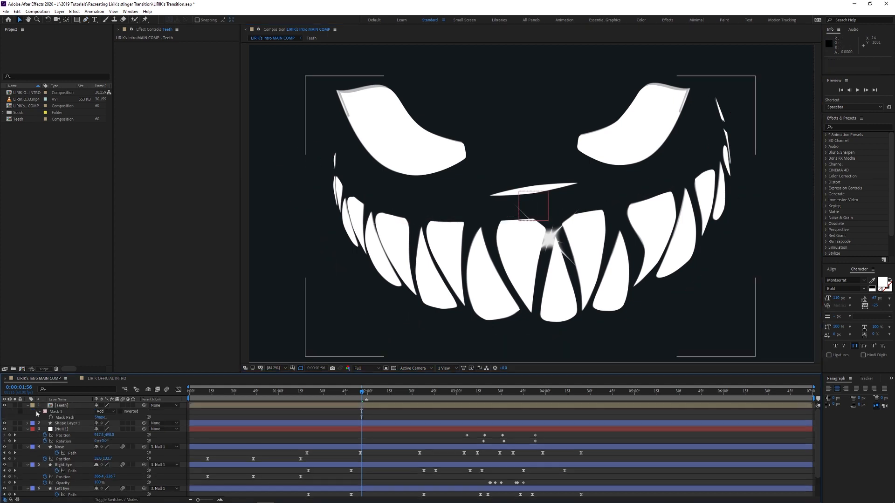
# Expand Mask 1's properties on the Teeth precomp and hide the footage to view the shapes alone
pyautogui.click(62, 406)
pyautogui.click(68, 441)
pyautogui.press('F4')
pyautogui.click(133, 441)
pyautogui.click(116, 437)
pyautogui.press('F4')
pyautogui.scroll(-3, 35, 446)
pyautogui.click(4, 494)
pyautogui.scroll(3, 35, 462)
pyautogui.moveTo(97, 435); pyautogui.dragTo(8, 417)
pyautogui.hotkey('ctrl', 'z')
pyautogui.click(121, 411)
pyautogui.hotkey('ctrl', 'z')
# Adjust Mask 1's expansion on the Teeth precomp and show the footage again
pyautogui.click(62, 406)
pyautogui.moveTo(97, 435); pyautogui.dragTo(52, 424)
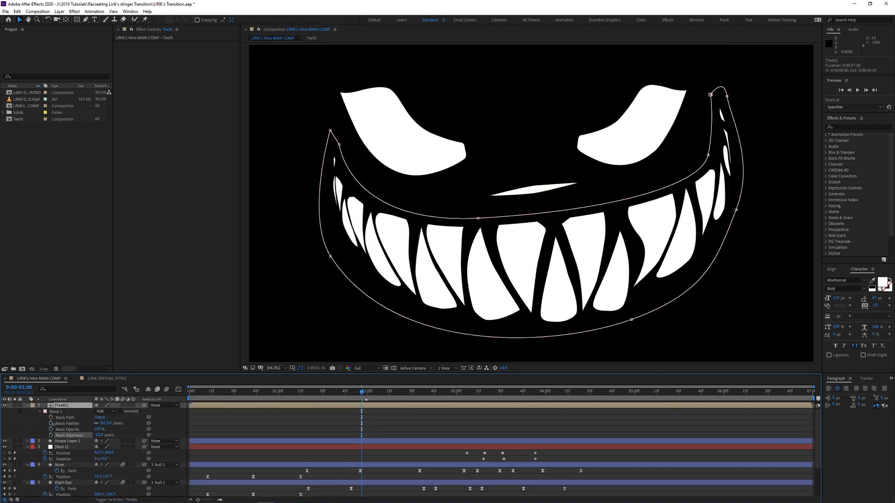
pyautogui.scroll(-3, 35, 462)
pyautogui.click(5, 488)
pyautogui.scroll(3, 35, 462)
# Keyframe Mask 1's path and expansion on the Teeth precomp at 0:00:01:56
pyautogui.moveTo(361, 392)
pyautogui.mouseDown()
pyautogui.moveTo(312, 393)
pyautogui.moveTo(362, 394)
pyautogui.mouseUp()
pyautogui.click(51, 417)
pyautogui.press('pageup')
pyautogui.press('pageup')
pyautogui.press('pageup')
pyautogui.press('pageup')
pyautogui.press('pageup')
pyautogui.press('pageup')
pyautogui.press('pageup')
pyautogui.press('pageup')
pyautogui.press('pageup')
pyautogui.press('pageup')
pyautogui.press('pageup')
pyautogui.press('pageup')
pyautogui.press('pageup')
pyautogui.press('pageup')
pyautogui.press('pageup')
pyautogui.press('pageup')
pyautogui.press('pageup')
pyautogui.press('pageup')
pyautogui.press('pageup')
pyautogui.press('pageup')
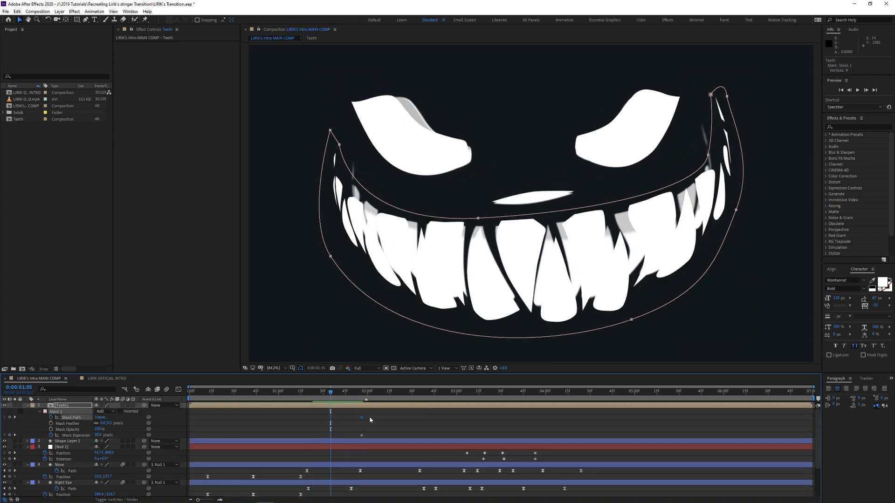
# At 0:00:01:25, lower the Teeth precomp's anchor point to the middle of the grin and keyframe its scale at 66%
pyautogui.press('pageup')
pyautogui.press('pageup')
pyautogui.press('pageup')
pyautogui.press('pageup')
pyautogui.press('pageup')
pyautogui.press('pageup')
pyautogui.press('pageup')
pyautogui.press('pageup')
pyautogui.press('pageup')
pyautogui.press('pageup')
pyautogui.hotkey('alt', 'shift', 's')
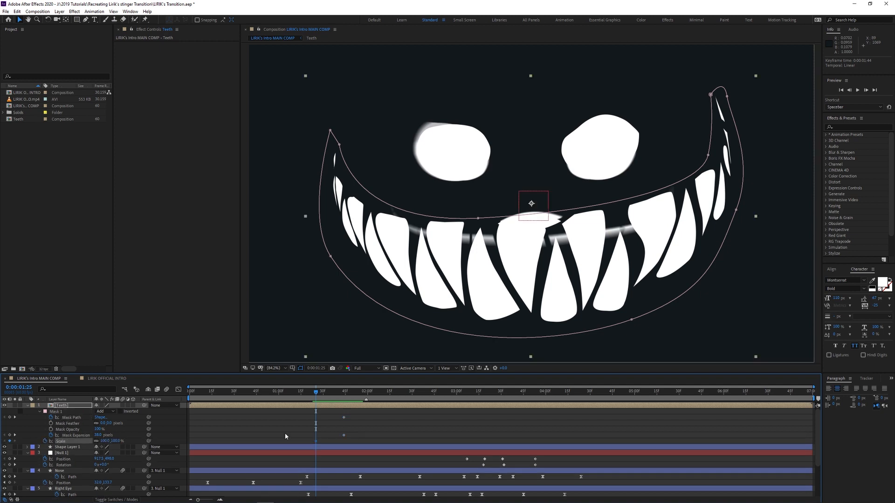
pyautogui.press('y')
pyautogui.moveTo(531, 203); pyautogui.dragTo(534, 242)
pyautogui.press('v')
pyautogui.moveTo(105, 441); pyautogui.dragTo(89, 440)
# Place six Puppet pins along the teeth, from one corner of the grin to the other
pyautogui.hotkey('ctrl', 'p')
pyautogui.click(402, 188)
pyautogui.click(404, 205)
pyautogui.click(479, 257)
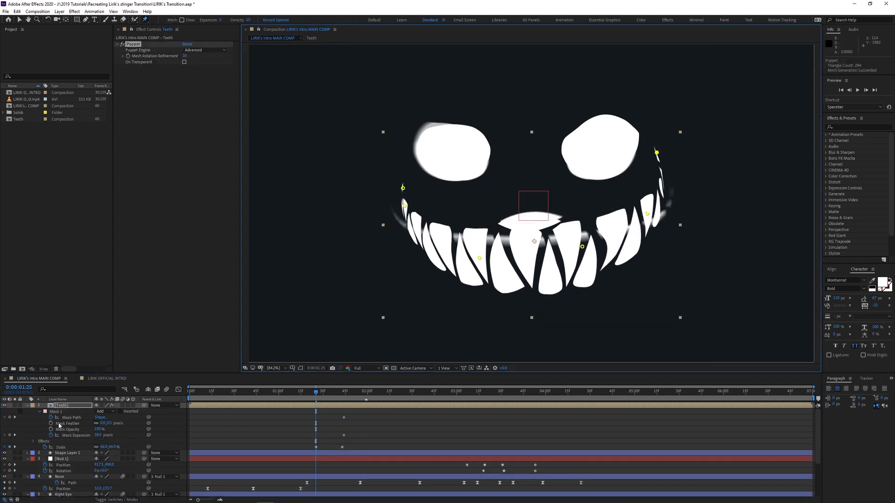
# Expand the Teeth precomp's Puppet mesh down to its pins and select all of their position keyframes
pyautogui.doubleClick(28, 406)
pyautogui.click(33, 447)
pyautogui.click(39, 454)
pyautogui.click(45, 477)
pyautogui.scroll(-4, 76, 467)
pyautogui.click(52, 422)
pyautogui.click(72, 429)
pyautogui.keyDown('shift'); pyautogui.click(72, 458); pyautogui.keyUp('shift')
pyautogui.click(57, 458)
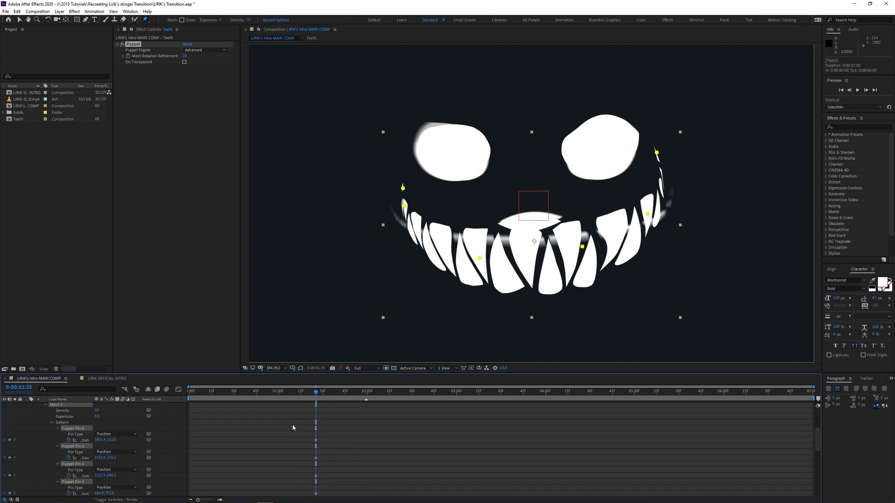
pyautogui.press('`')
pyautogui.moveTo(302, 130); pyautogui.dragTo(353, 252)
pyautogui.press('`')
# At 0:00:01:25, reposition the six Puppet pins so the teeth bend to match the footage's grin
pyautogui.moveTo(402, 188); pyautogui.dragTo(390, 199)
pyautogui.hotkey('ctrl', 'z')
pyautogui.press('v')
pyautogui.click(398, 192)
pyautogui.moveTo(404, 205); pyautogui.dragTo(396, 211)
pyautogui.moveTo(479, 258); pyautogui.dragTo(478, 247)
pyautogui.moveTo(581, 246); pyautogui.dragTo(584, 237)
pyautogui.moveTo(657, 152); pyautogui.dragTo(671, 176)
pyautogui.moveTo(647, 213); pyautogui.dragTo(653, 218)
# Reshape Mask 1's path around the smaller grin at 0:00:01:25 and reduce its Mask Expansion
pyautogui.click(56, 417)
pyautogui.moveTo(518, 226); pyautogui.dragTo(517, 244)
pyautogui.moveTo(600, 293); pyautogui.dragTo(596, 262)
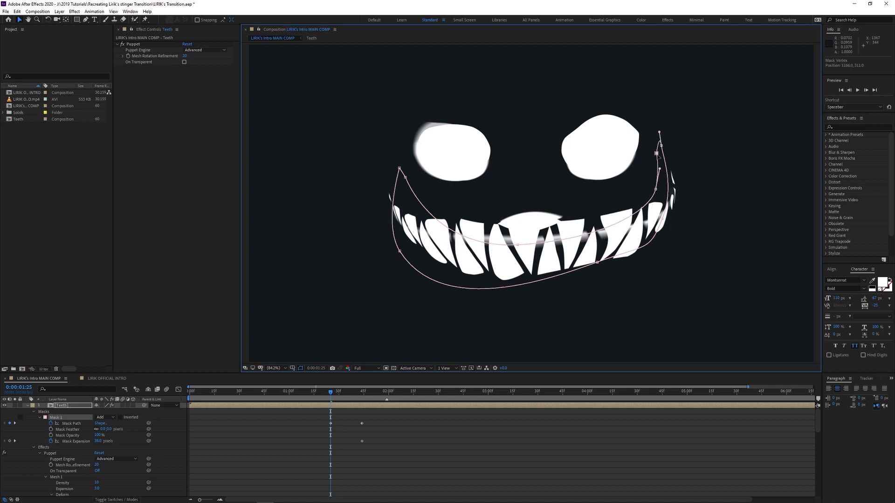
pyautogui.moveTo(523, 252); pyautogui.dragTo(529, 261)
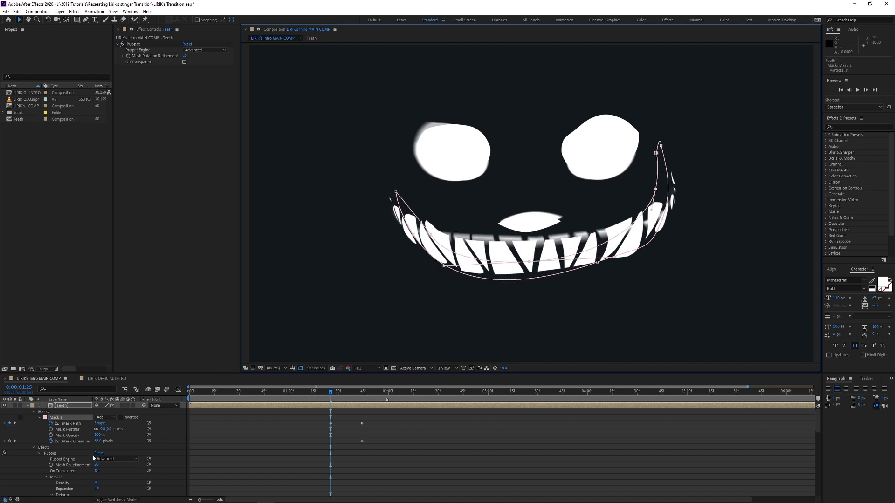
pyautogui.moveTo(99, 441); pyautogui.dragTo(69, 441)
# Retime the Teeth keyframes, nudging the starting ones four frames earlier and moving the ending Puppet pin keyframes to 0:00:02:01
pyautogui.moveTo(312, 412); pyautogui.dragTo(343, 447)
pyautogui.press('`')
pyautogui.moveTo(311, 65); pyautogui.dragTo(344, 259)
pyautogui.press('`')
pyautogui.moveTo(330, 396); pyautogui.dragTo(362, 478)
pyautogui.hotkey('alt', 'Left')
pyautogui.hotkey('alt', 'Left')
pyautogui.hotkey('alt', 'Left')
pyautogui.hotkey('alt', 'Left')
pyautogui.scroll(-5, 370, 457)
pyautogui.moveTo(360, 468); pyautogui.dragTo(390, 467)
pyautogui.moveTo(371, 394); pyautogui.dragTo(405, 390)
pyautogui.scroll(-4, 40, 421)
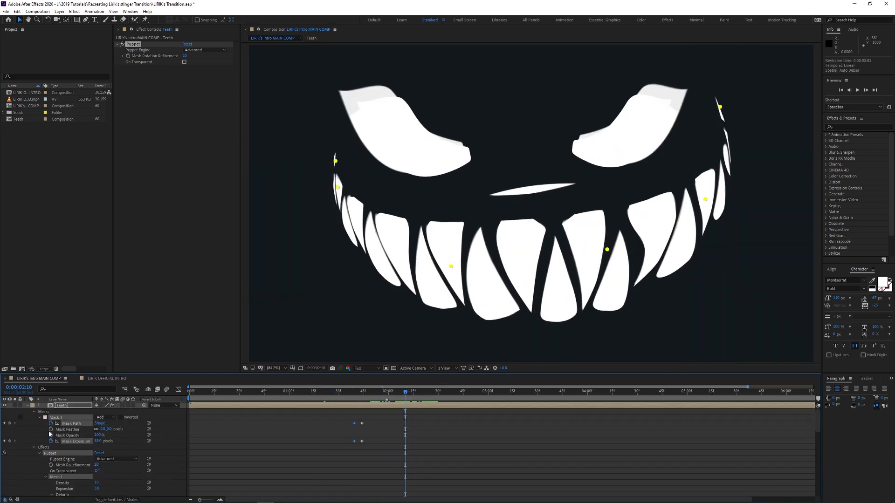
# Keyframe the Teeth precomp's position and scale, shrinking it to a tiny mouth just below the nose at 0:00:02:29
pyautogui.click(5, 452)
pyautogui.click(45, 446)
pyautogui.moveTo(362, 394); pyautogui.dragTo(437, 392)
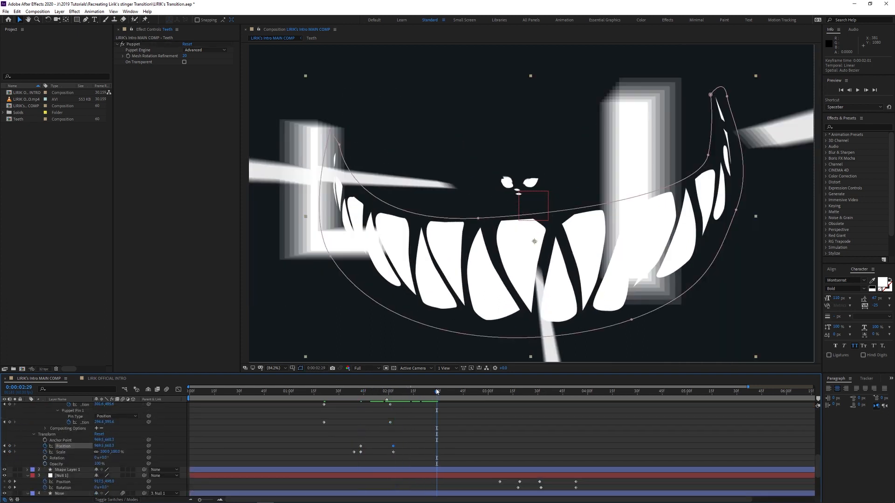
pyautogui.moveTo(103, 452); pyautogui.dragTo(80, 459)
pyautogui.moveTo(536, 243); pyautogui.dragTo(521, 203)
pyautogui.scroll(3, 523, 202)
pyautogui.moveTo(540, 144); pyautogui.dragTo(537, 148)
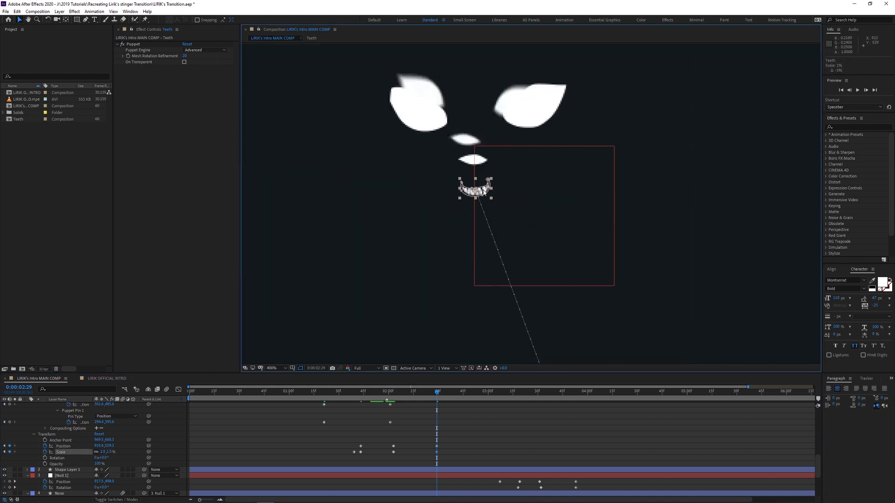
pyautogui.moveTo(483, 191); pyautogui.dragTo(484, 172)
# Keyframe the Teeth precomp's opacity to fade it while it shrinks toward 0:00:02:29
pyautogui.hotkey('alt', 'shift', 't')
pyautogui.click(249, 434)
pyautogui.hotkey('shift', '/')
pyautogui.moveTo(359, 392); pyautogui.dragTo(395, 390)
# Ease the Teeth precomp's last Position and Scale keyframes into a sharp mid-move speed peak in the graph editor and preview it
pyautogui.moveTo(385, 441); pyautogui.dragTo(448, 454)
pyautogui.click(179, 390)
pyautogui.scroll(4, 409, 451)
pyautogui.moveTo(353, 393); pyautogui.dragTo(425, 393)
pyautogui.moveTo(374, 452); pyautogui.dragTo(414, 459)
pyautogui.moveTo(425, 393); pyautogui.dragTo(478, 395)
pyautogui.moveTo(489, 453); pyautogui.dragTo(473, 453)
pyautogui.moveTo(413, 452); pyautogui.dragTo(433, 454)
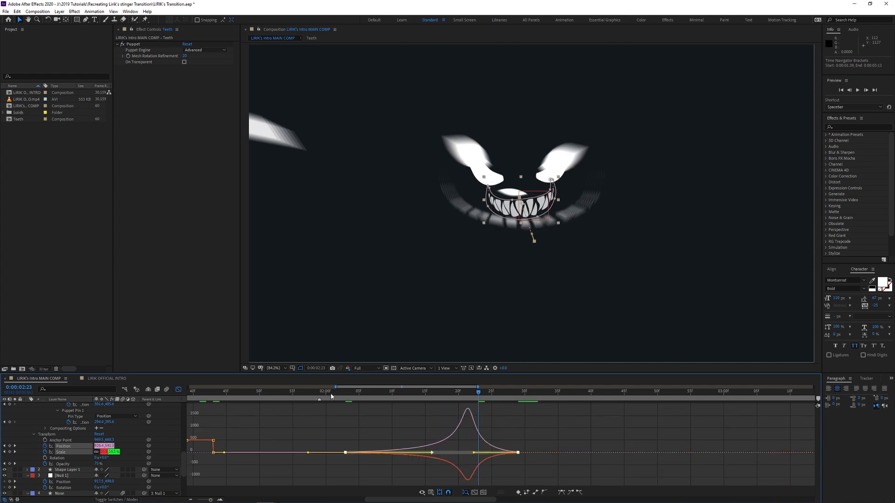
pyautogui.press('space')
pyautogui.hotkey('shift', 'F3')
# Shift the first Mask Path and Mask Expansion keyframes and the early Scale keyframe of the Teeth precomp earlier, and preview the result
pyautogui.scroll(-4, 403, 441)
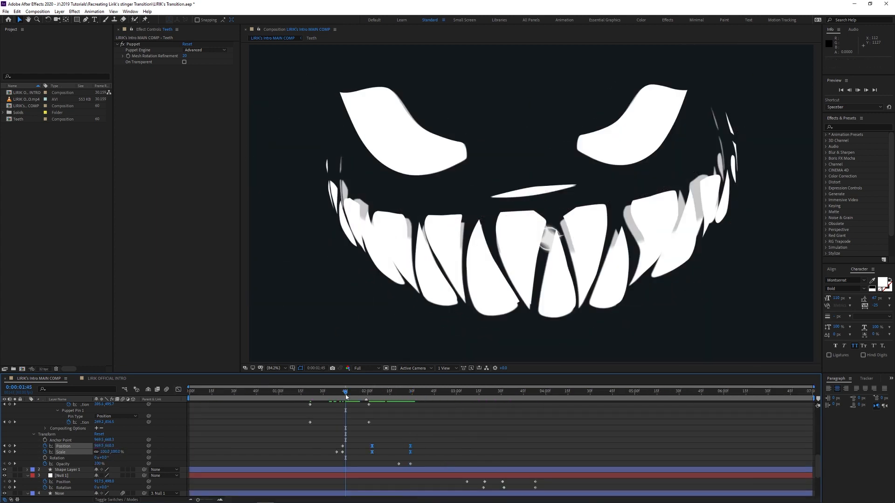
pyautogui.scroll(-4, 277, 405)
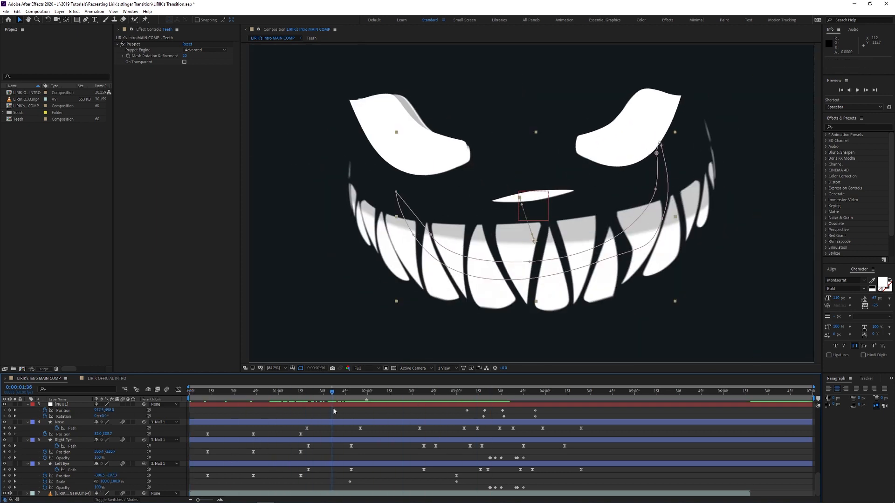
pyautogui.moveTo(333, 411); pyautogui.dragTo(322, 406)
pyautogui.scroll(10, 326, 404)
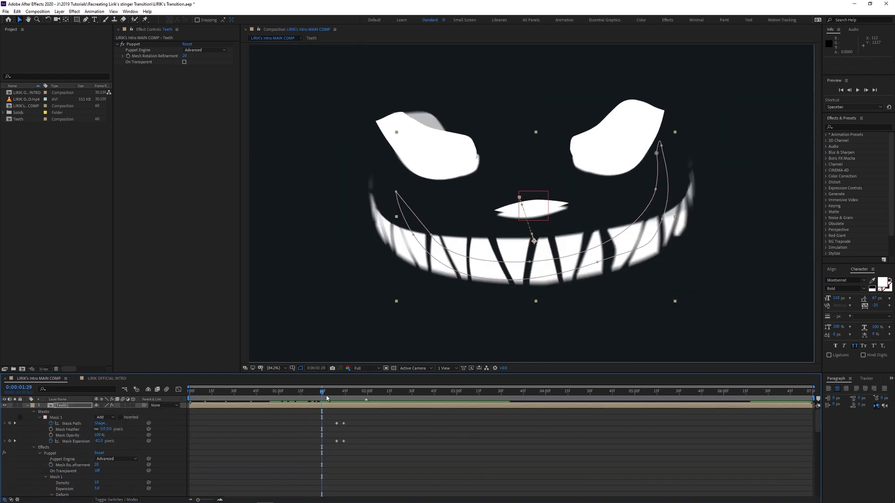
pyautogui.moveTo(339, 450); pyautogui.dragTo(340, 450)
pyautogui.moveTo(337, 441); pyautogui.dragTo(310, 441)
pyautogui.moveTo(323, 393)
pyautogui.mouseDown()
pyautogui.moveTo(334, 421)
pyautogui.moveTo(340, 394)
pyautogui.mouseUp()
pyautogui.scroll(-10, 316, 445)
pyautogui.moveTo(333, 454); pyautogui.dragTo(325, 455)
pyautogui.press('space')
pyautogui.scroll(-5, 128, 454)
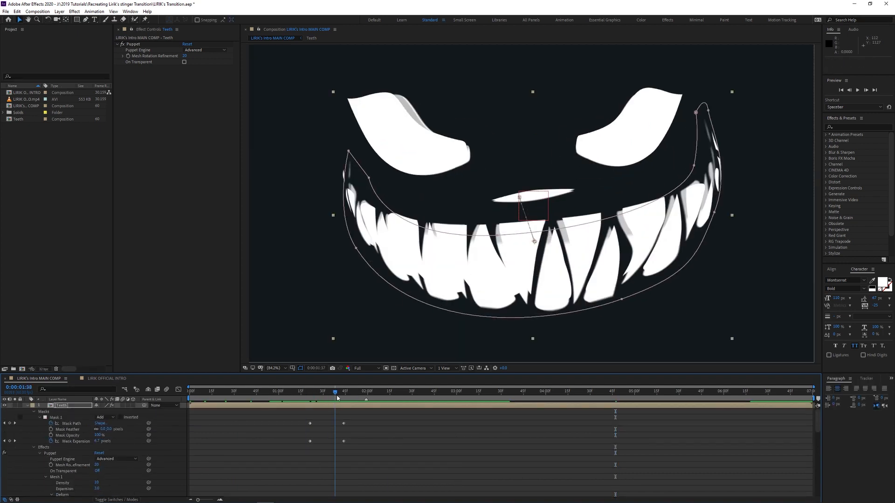
# Collapse the Teeth precomp's properties and play the opening from the start to examine the eyes' movement
pyautogui.moveTo(338, 397); pyautogui.dragTo(265, 416)
pyautogui.click(28, 406)
pyautogui.click(65, 453)
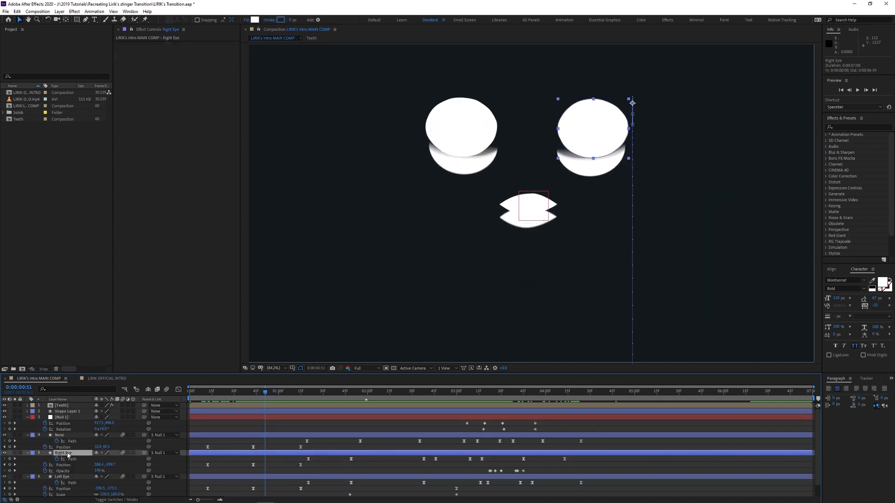
pyautogui.press('space')
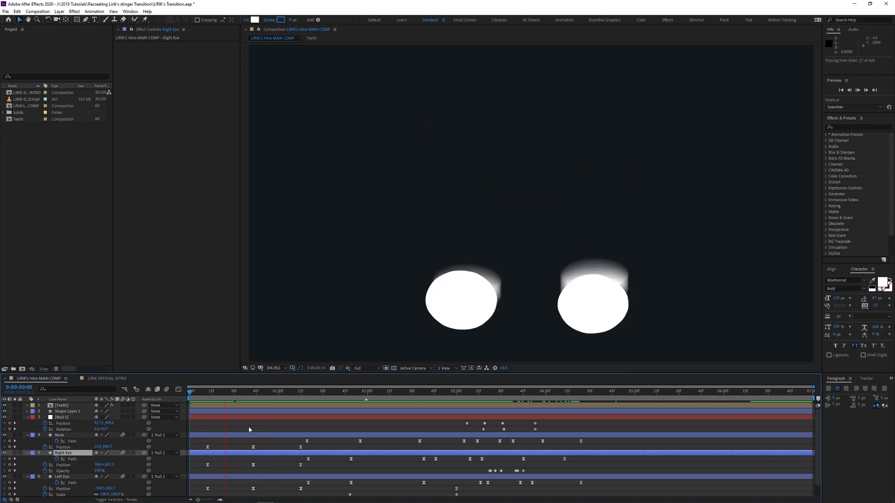
pyautogui.press('space')
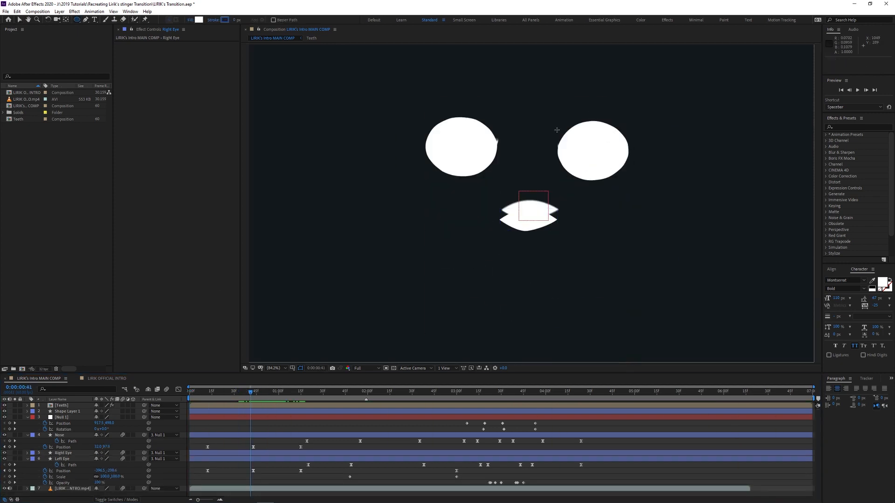
# Draw a circle over the right eye, name it Right Eyelid, parent it to Right Eye and fill it with the background colour
pyautogui.moveTo(555, 130); pyautogui.dragTo(603, 154)
pyautogui.press('v')
pyautogui.moveTo(70, 406); pyautogui.dragTo(70, 477)
pyautogui.press('Return')
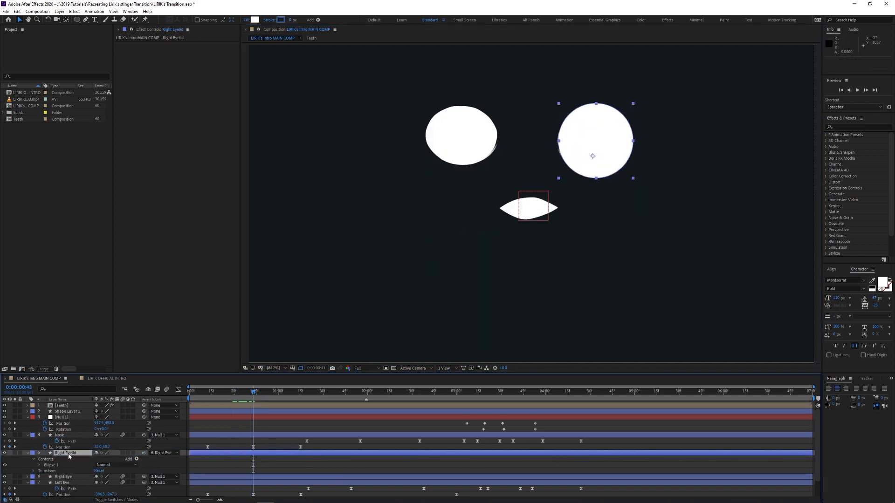
pyautogui.moveTo(591, 169); pyautogui.dragTo(585, 168)
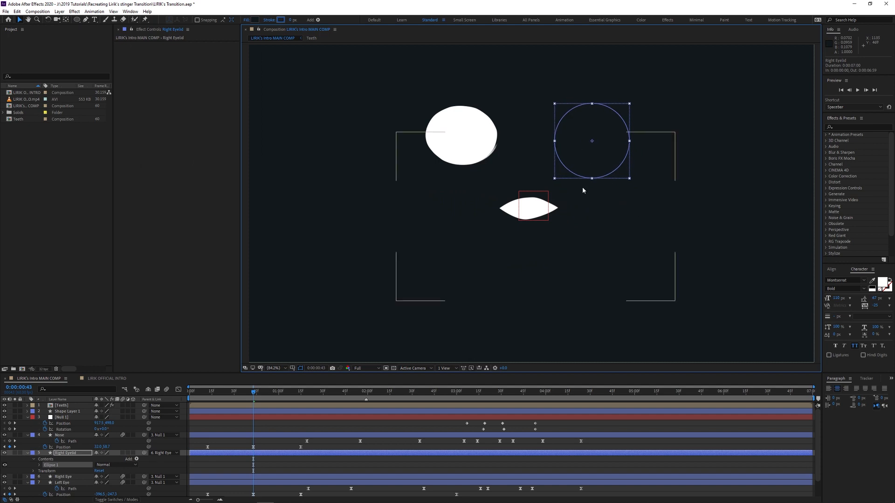
# Make Right Eyelid a 3D layer, move its anchor point to the circle's top edge and tilt it flat above the eye
pyautogui.click(133, 453)
pyautogui.press('t')
pyautogui.press('y')
pyautogui.moveTo(592, 156); pyautogui.dragTo(592, 132)
pyautogui.press('w')
pyautogui.moveTo(623, 106); pyautogui.dragTo(618, 83)
# Keyframe Right Eyelid's X Rotation from 0:00:00:43 to swing down over the eye and back up, and preview the blink
pyautogui.press('r')
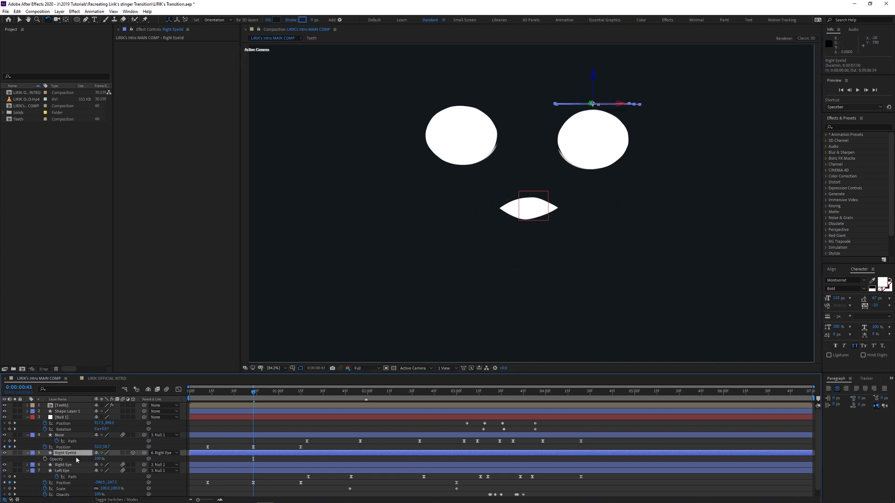
pyautogui.click(45, 464)
pyautogui.click(256, 393)
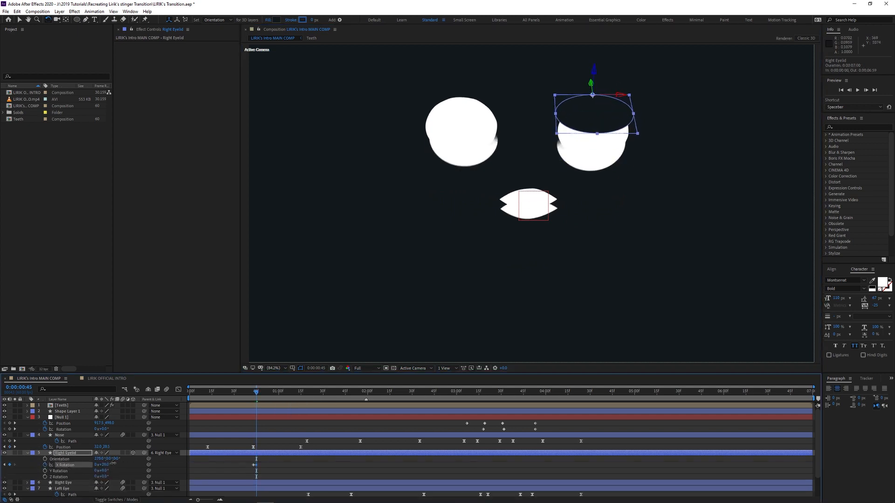
pyautogui.moveTo(255, 470); pyautogui.dragTo(257, 471)
pyautogui.hotkey('ctrl', 'c')
pyautogui.click(262, 392)
pyautogui.hotkey('ctrl', 'v')
pyautogui.moveTo(235, 394); pyautogui.dragTo(269, 390)
pyautogui.press('F2')
pyautogui.press('F2')
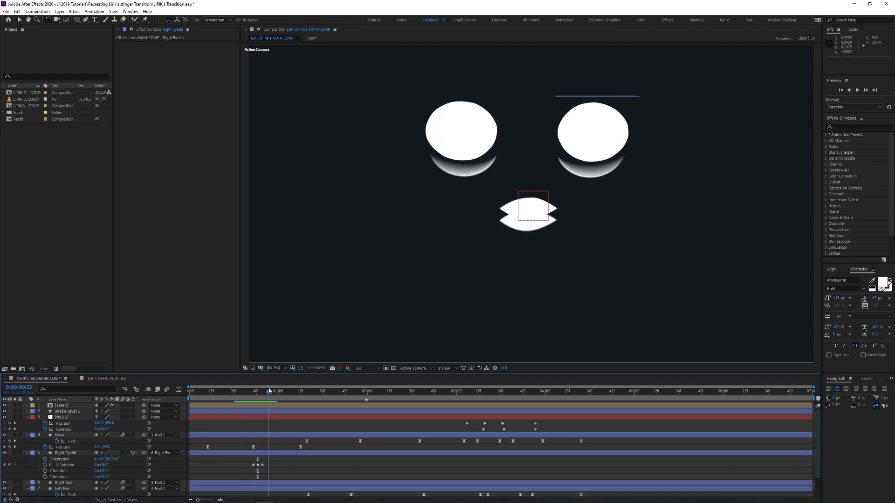
# Apply CC Radial Fast Blur to Right Eyelid and reduce its Amount
pyautogui.click(261, 453)
pyautogui.click(856, 126)
pyautogui.write('fast')
pyautogui.moveTo(858, 165); pyautogui.dragTo(75, 454)
pyautogui.click(256, 395)
pyautogui.moveTo(256, 395); pyautogui.dragTo(256, 395)
pyautogui.moveTo(187, 56); pyautogui.dragTo(173, 60)
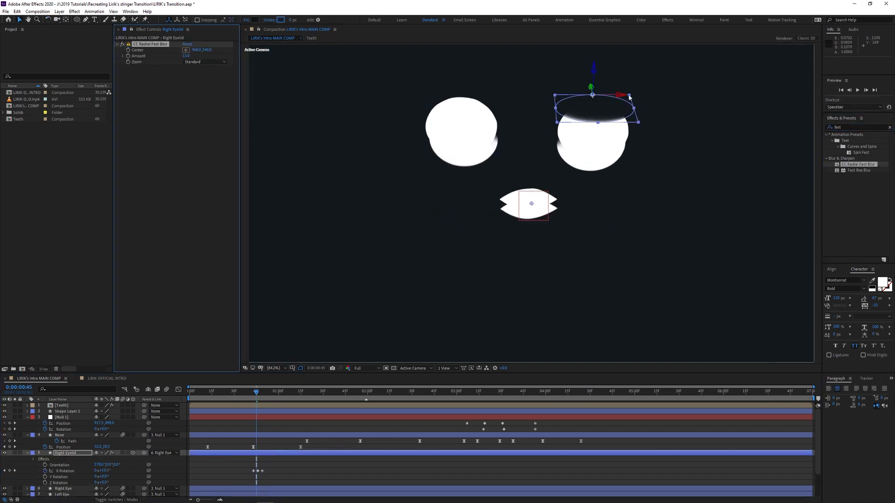
# Enlarge the Right Eyelid slightly, adjust its placement above the eye and scrub through the blink to check it
pyautogui.moveTo(638, 122); pyautogui.dragTo(641, 135)
pyautogui.moveTo(255, 393); pyautogui.dragTo(245, 393)
pyautogui.moveTo(604, 145); pyautogui.dragTo(603, 141)
pyautogui.moveTo(244, 393); pyautogui.dragTo(268, 392)
# Duplicate the Right Eye layer, name the copy Right Eye gray and change its fill to gray
pyautogui.click(69, 488)
pyautogui.scroll(-2, 69, 480)
pyautogui.hotkey('ctrl', 'd')
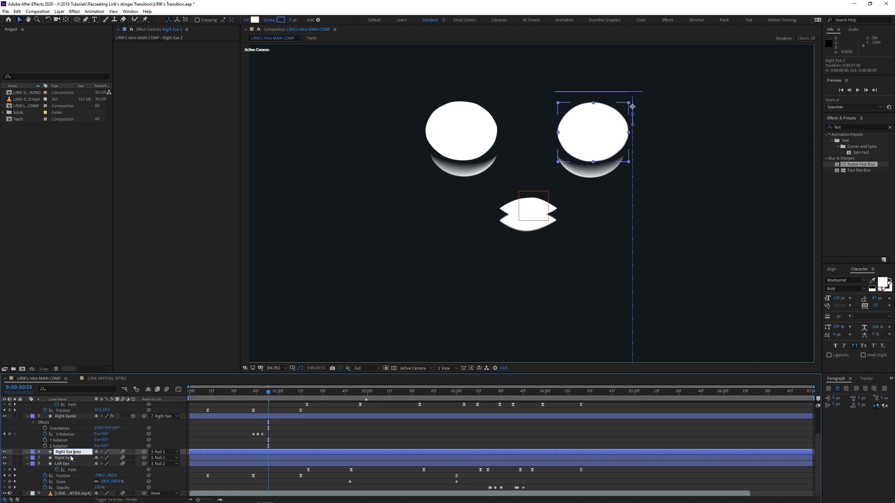
pyautogui.click(254, 20)
pyautogui.moveTo(86, 125); pyautogui.dragTo(68, 106)
pyautogui.click(235, 66)
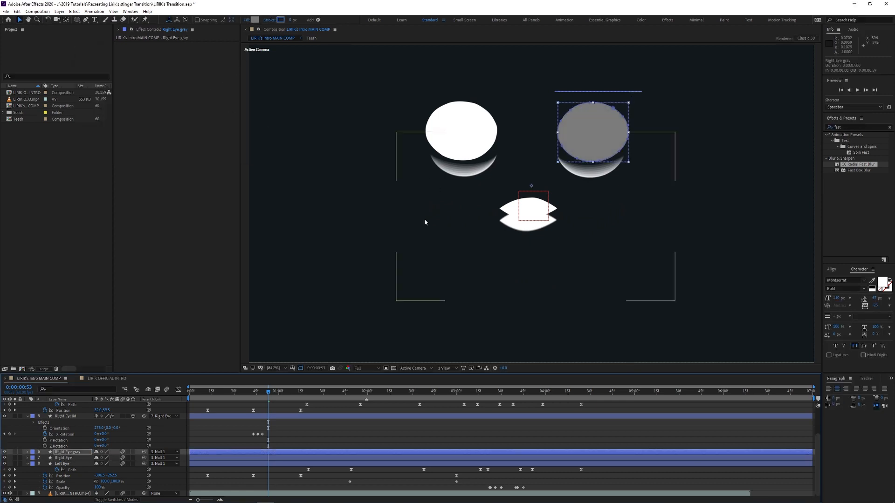
# Delete the lower points of Right Eye gray and curve its bottom edge so it shades only the eye's upper part
pyautogui.press('u')
pyautogui.click(307, 399)
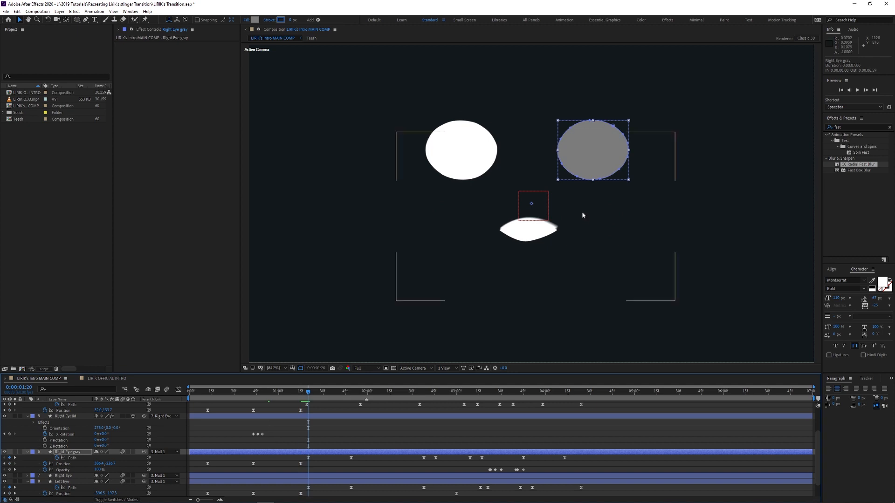
pyautogui.moveTo(600, 165); pyautogui.dragTo(657, 195)
pyautogui.press('Delete')
pyautogui.click(521, 273)
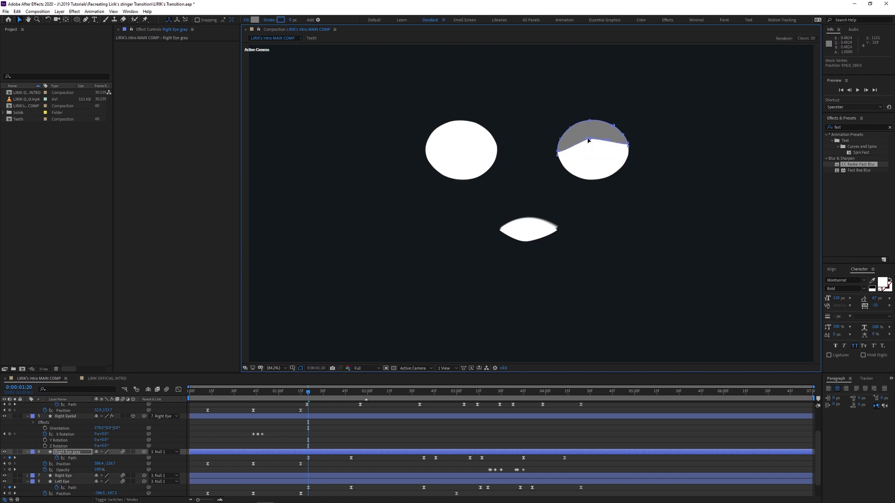
pyautogui.moveTo(590, 131); pyautogui.dragTo(590, 128)
pyautogui.scroll(-1, 39, 480)
# Remove Right Eye gray's existing Opacity keyframes and set its Opacity to 20%
pyautogui.click(15, 494)
pyautogui.click(299, 434)
pyautogui.moveTo(308, 391); pyautogui.dragTo(274, 389)
pyautogui.click(44, 452)
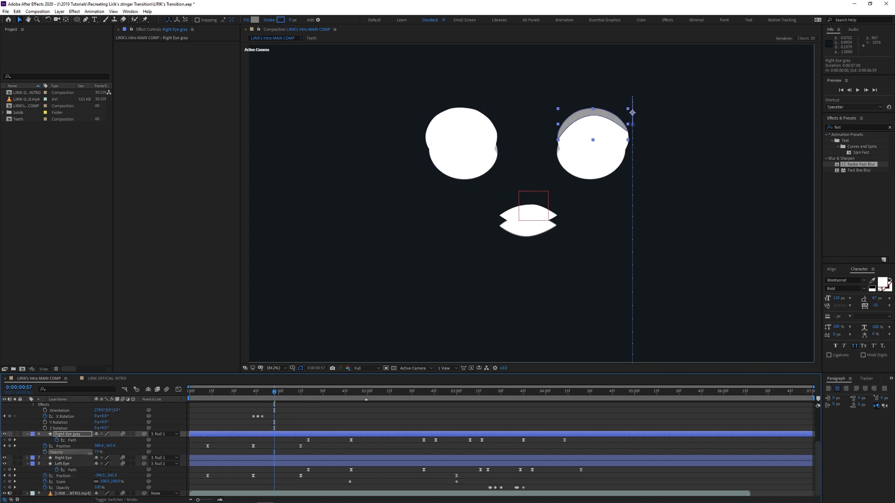
pyautogui.moveTo(274, 391); pyautogui.dragTo(246, 405)
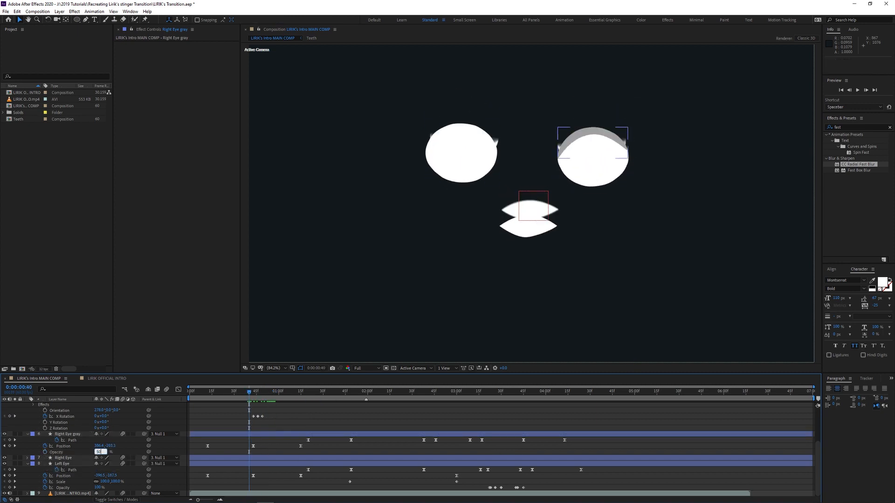
pyautogui.click(251, 392)
pyautogui.write('20')
pyautogui.press('Return')
# Keyframe Right Eye gray's Opacity to increase up to 0:00:01:42 as the eyes turn angry
pyautogui.moveTo(251, 395); pyautogui.dragTo(301, 418)
pyautogui.click(325, 452)
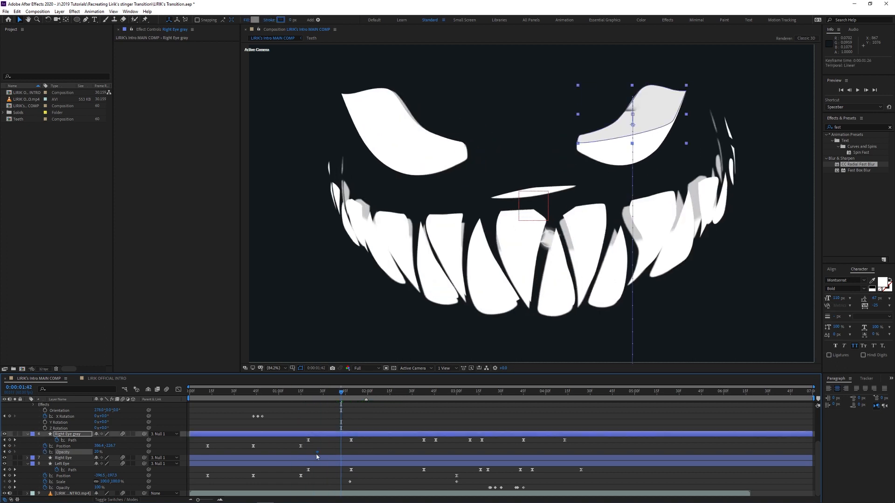
pyautogui.click(366, 421)
# Reshape Right Eye gray's path at 0:00:01:49 into a shading band following the upper edge of the slanted eye
pyautogui.moveTo(341, 393); pyautogui.dragTo(351, 391)
pyautogui.click(676, 122)
pyautogui.click(676, 121)
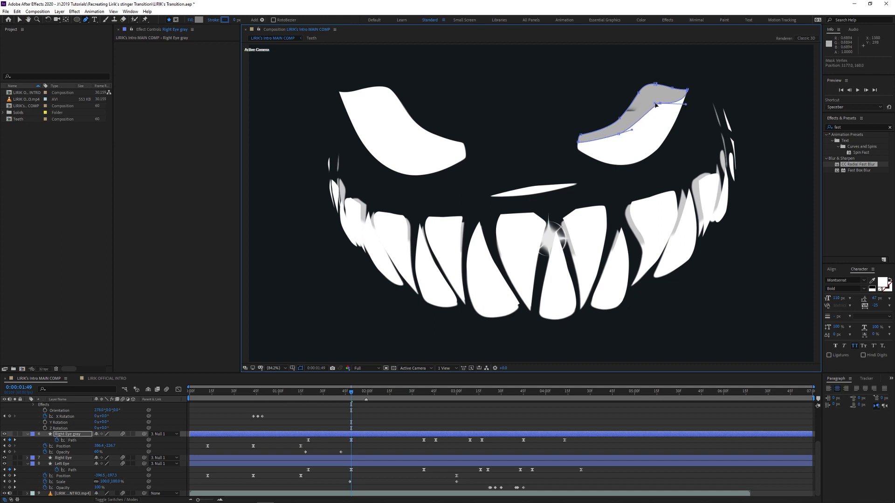
pyautogui.click(393, 428)
# Keyframe Right Eye gray's Opacity to hold until just after 0:00:02:00 and fade out to 0%
pyautogui.moveTo(352, 395); pyautogui.dragTo(369, 399)
pyautogui.click(9, 452)
pyautogui.click(385, 395)
pyautogui.moveTo(96, 452); pyautogui.dragTo(60, 456)
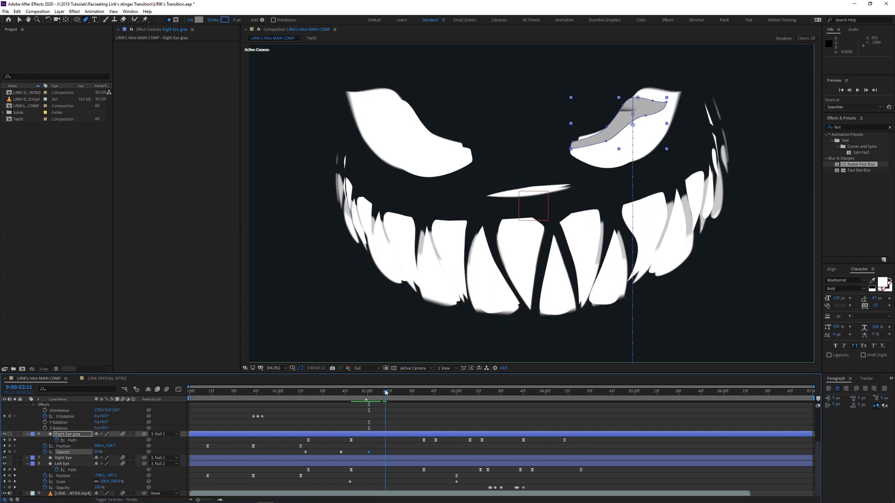
pyautogui.moveTo(384, 452); pyautogui.dragTo(391, 454)
pyautogui.moveTo(383, 396); pyautogui.dragTo(369, 397)
pyautogui.click(371, 423)
# Duplicate the Left Eye layer as Left Eye Gray and cut its outline down to the eye's upper part
pyautogui.moveTo(371, 396); pyautogui.dragTo(253, 406)
pyautogui.click(66, 464)
pyautogui.hotkey('ctrl', 'd')
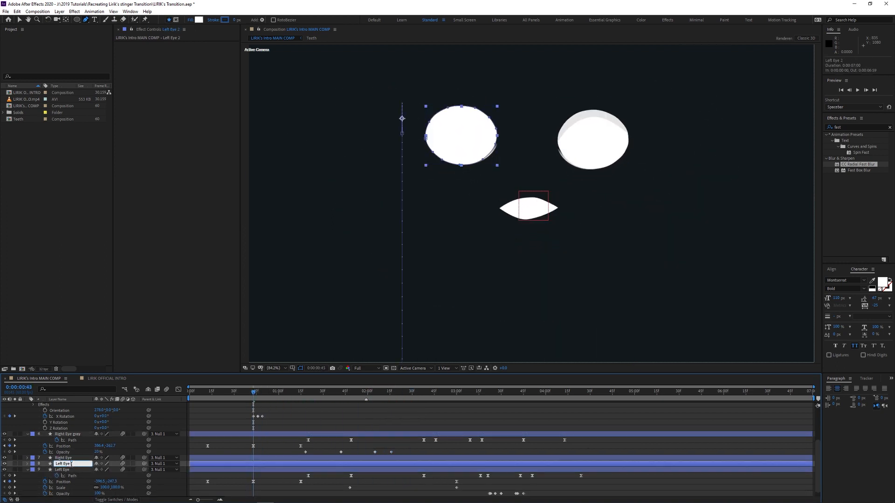
pyautogui.press('v')
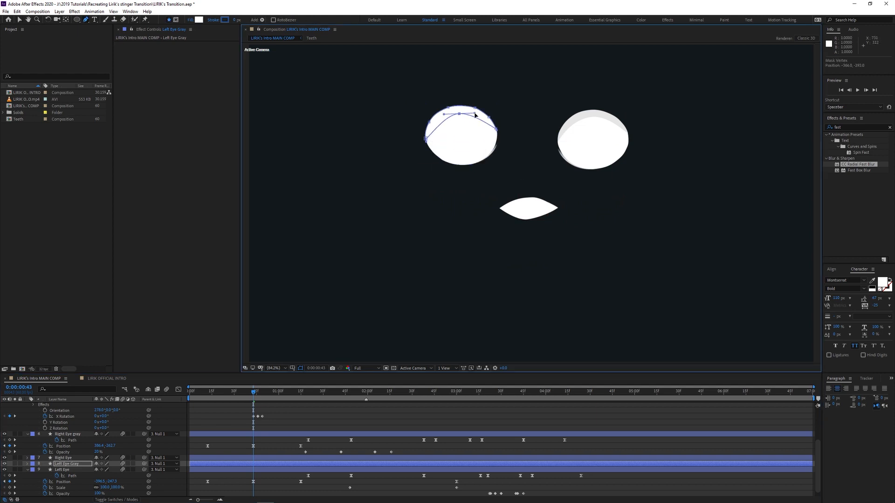
# Change Left Eye Gray's fill to the light gray sampled from the right eye's shading
pyautogui.click(199, 20)
pyautogui.click(225, 100)
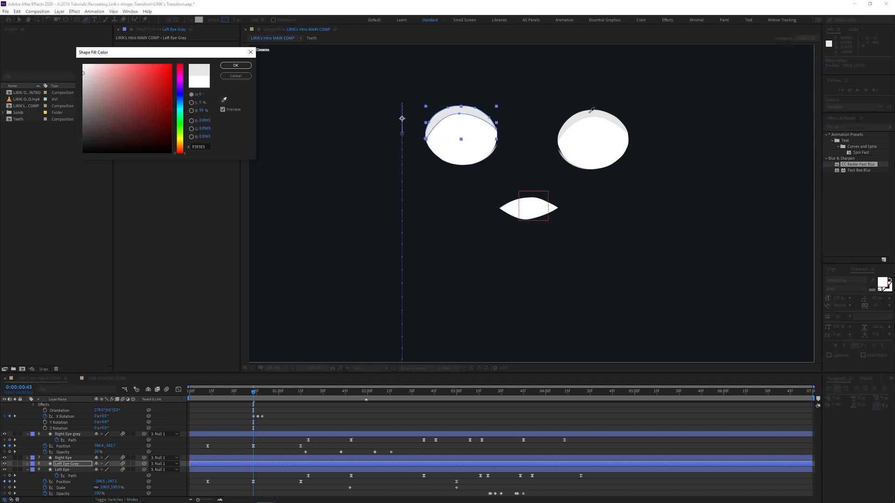
pyautogui.click(244, 65)
pyautogui.click(314, 413)
# Reshape Left Eye Gray's path at 0:00:01:49 to follow the upper edge of the slanted left eye
pyautogui.moveTo(254, 392); pyautogui.dragTo(352, 391)
pyautogui.click(85, 464)
pyautogui.press('u')
pyautogui.click(72, 470)
pyautogui.hotkey('ctrl', 'z')
pyautogui.moveTo(429, 123); pyautogui.dragTo(348, 112)
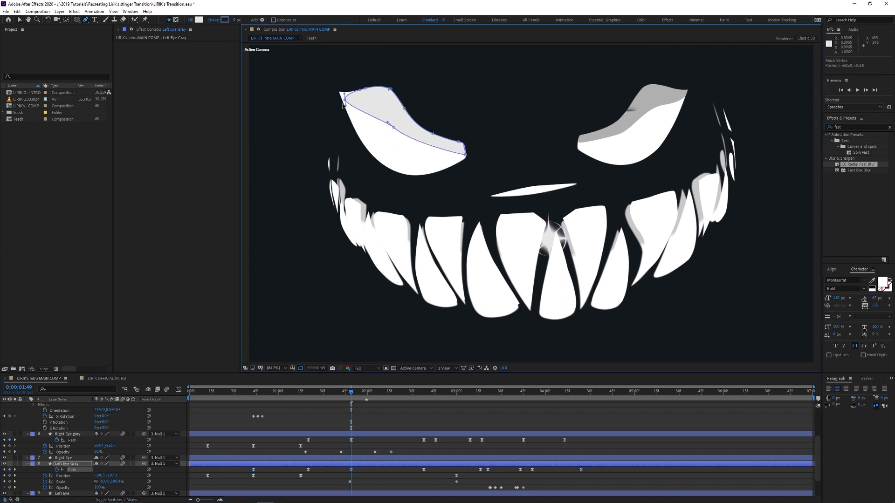
# Keyframe Left Eye Gray's Opacity to fade in before 0:00:01:49 and move its path keyframe slightly later
pyautogui.click(116, 465)
pyautogui.moveTo(98, 489); pyautogui.dragTo(72, 488)
pyautogui.moveTo(351, 395); pyautogui.dragTo(292, 397)
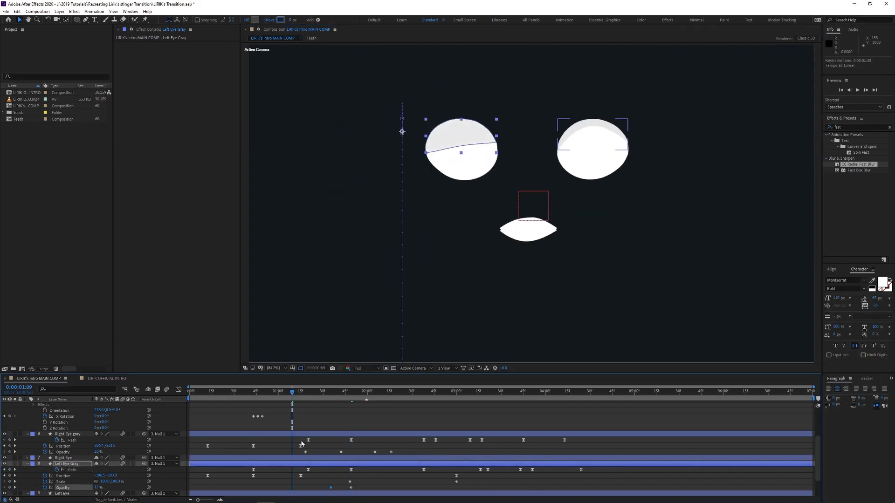
pyautogui.moveTo(260, 474); pyautogui.dragTo(260, 475)
pyautogui.moveTo(292, 394); pyautogui.dragTo(316, 393)
pyautogui.moveTo(308, 470); pyautogui.dragTo(312, 470)
pyautogui.moveTo(312, 396)
pyautogui.mouseDown()
pyautogui.moveTo(390, 395)
pyautogui.moveTo(316, 399)
pyautogui.mouseUp()
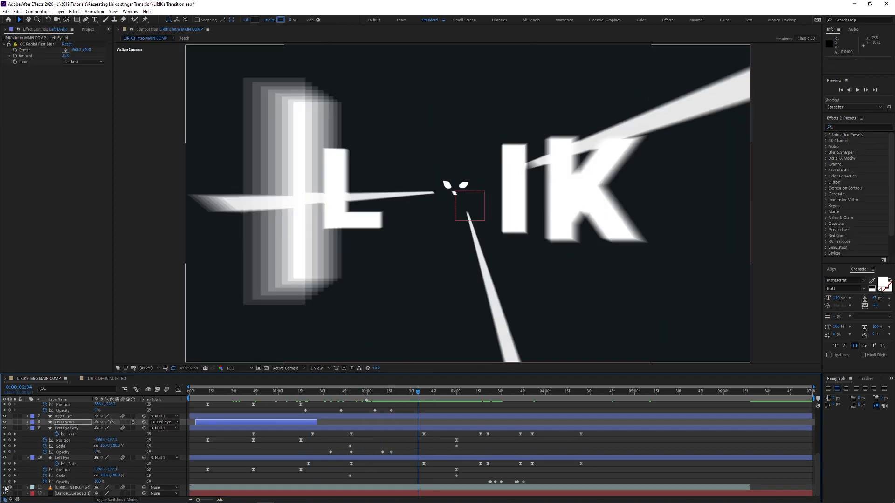
# Hide the reference footage and draw a long tapered white spike left of the face with the Pen tool
pyautogui.click(6, 489)
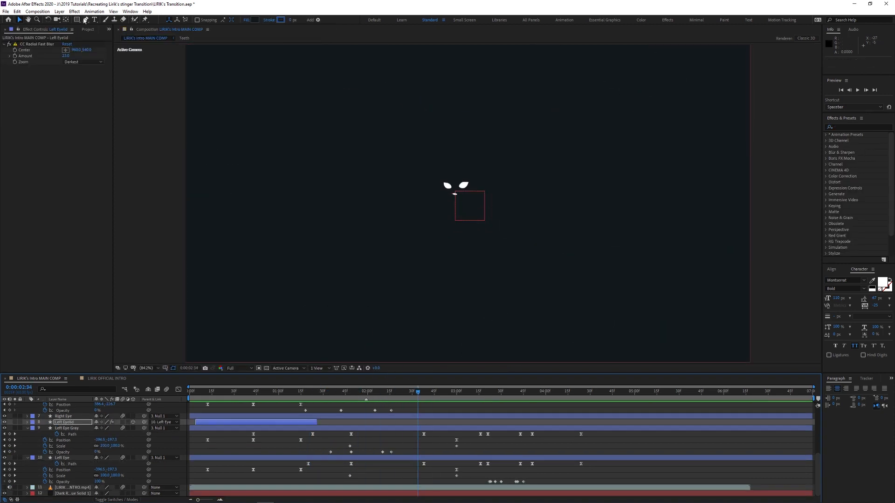
pyautogui.press('g')
pyautogui.click(174, 155)
pyautogui.click(396, 184)
pyautogui.hotkey('ctrl', 'z')
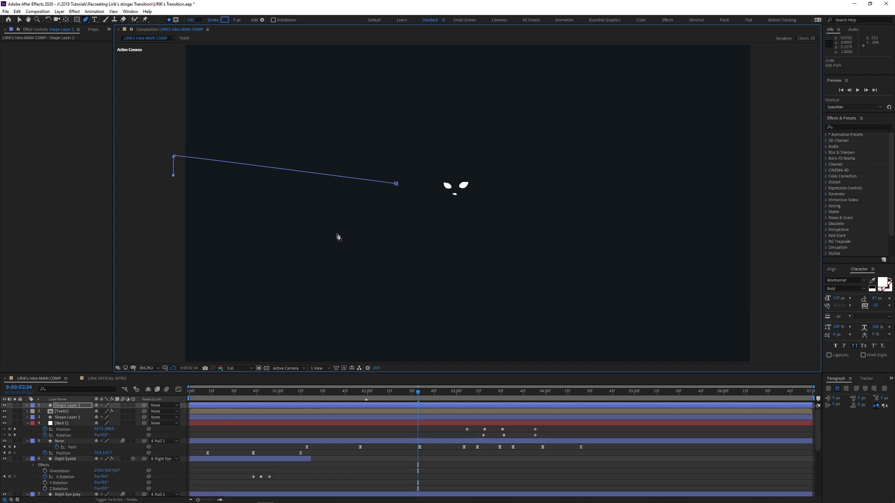
pyautogui.click(198, 20)
pyautogui.click(83, 64)
pyautogui.click(235, 66)
# Keyframe the spike's Position and Scale so it flies from beyond the left edge into the face while shrinking
pyautogui.press('v')
pyautogui.click(77, 406)
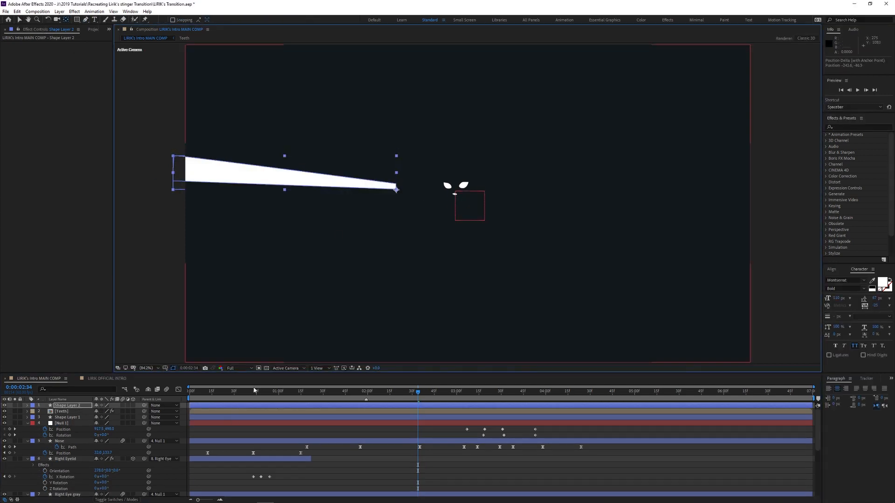
pyautogui.click(69, 406)
pyautogui.press('p')
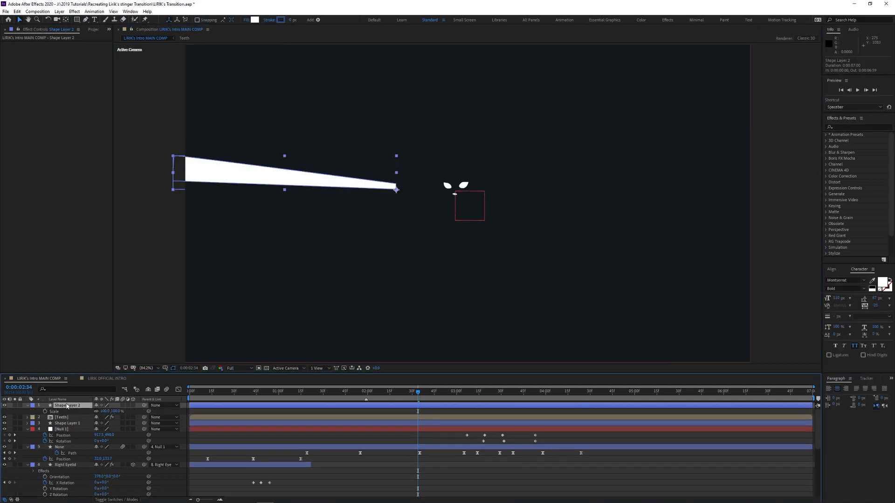
pyautogui.hotkey('shift', 's')
pyautogui.hotkey('shift', 't')
pyautogui.moveTo(417, 396); pyautogui.dragTo(404, 414)
pyautogui.moveTo(359, 185); pyautogui.dragTo(133, 169)
pyautogui.moveTo(404, 393); pyautogui.dragTo(411, 393)
pyautogui.moveTo(122, 171); pyautogui.dragTo(409, 186)
pyautogui.moveTo(104, 418); pyautogui.dragTo(80, 417)
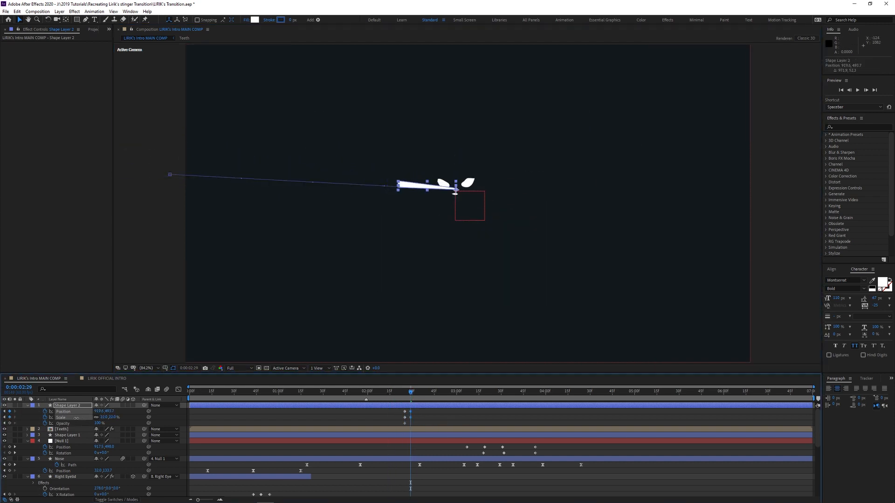
# Retime the spike's keyframes to start at 0:00:02:16 and spread farther apart, previewing its speed
pyautogui.moveTo(410, 393); pyautogui.dragTo(406, 426)
pyautogui.press('space')
pyautogui.press('space')
pyautogui.moveTo(404, 424); pyautogui.dragTo(423, 424)
pyautogui.click(374, 394)
pyautogui.press('space')
pyautogui.press('space')
pyautogui.click(364, 394)
pyautogui.press('space')
pyautogui.click(376, 395)
pyautogui.press('space')
pyautogui.press('space')
pyautogui.moveTo(391, 395); pyautogui.dragTo(409, 395)
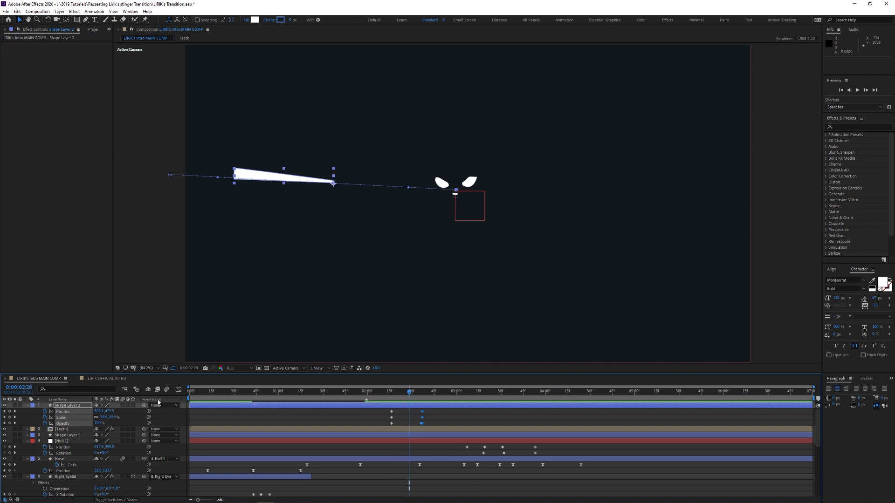
# Duplicate the spike layer and reshape the copy's outline with the Pen tool
pyautogui.click(77, 406)
pyautogui.hotkey('ctrl', 'd')
pyautogui.press('u')
pyautogui.press('g')
pyautogui.moveTo(234, 169)
pyautogui.mouseDown()
pyautogui.moveTo(82, 158)
pyautogui.moveTo(244, 177)
pyautogui.mouseUp()
pyautogui.moveTo(168, 154); pyautogui.dragTo(213, 177)
pyautogui.moveTo(199, 174); pyautogui.dragTo(200, 152)
pyautogui.moveTo(467, 232); pyautogui.dragTo(430, 231)
pyautogui.press('v')
pyautogui.press('j')
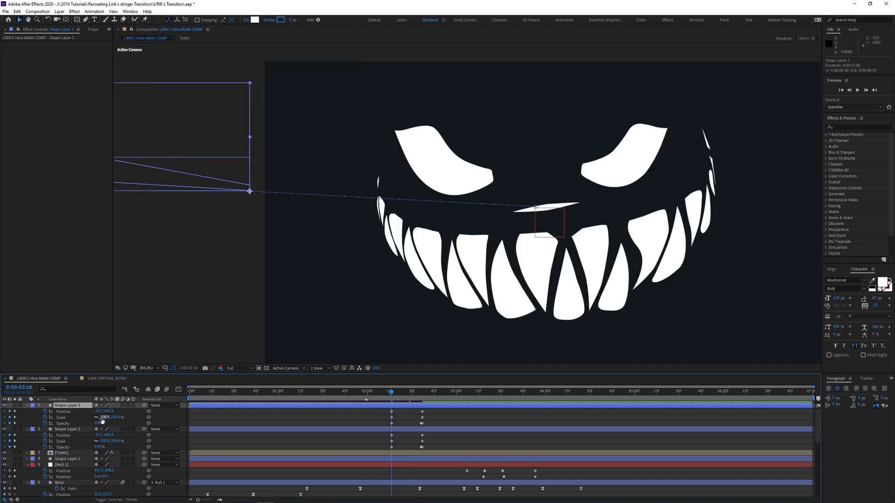
# Rotate the second spike to point up at the face and move its starting position below the frame's lower edge
pyautogui.hotkey('shift', 'r')
pyautogui.moveTo(105, 424); pyautogui.dragTo(48, 424)
pyautogui.moveTo(246, 255); pyautogui.dragTo(656, 436)
pyautogui.moveTo(108, 424); pyautogui.dragTo(105, 424)
pyautogui.scroll(-1, 561, 289)
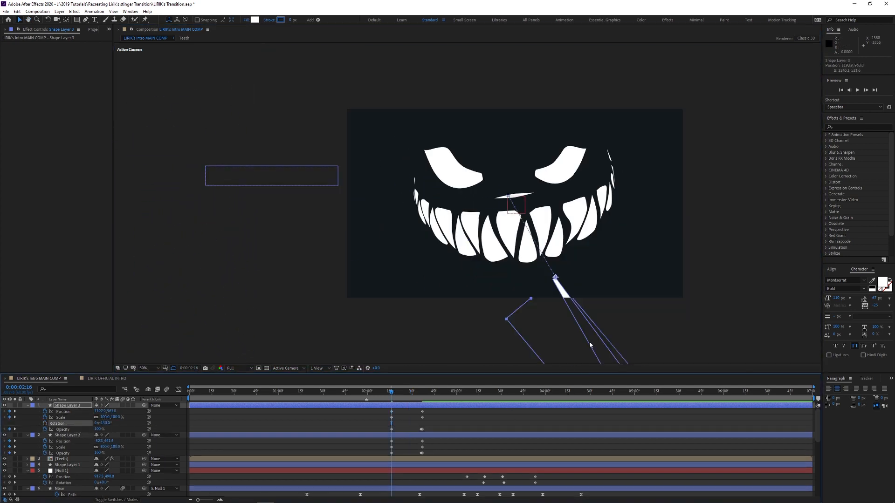
pyautogui.moveTo(562, 288); pyautogui.dragTo(577, 314)
# Shift the second spike's layer slightly later in time and preview the animation
pyautogui.moveTo(382, 406); pyautogui.dragTo(387, 407)
pyautogui.press('space')
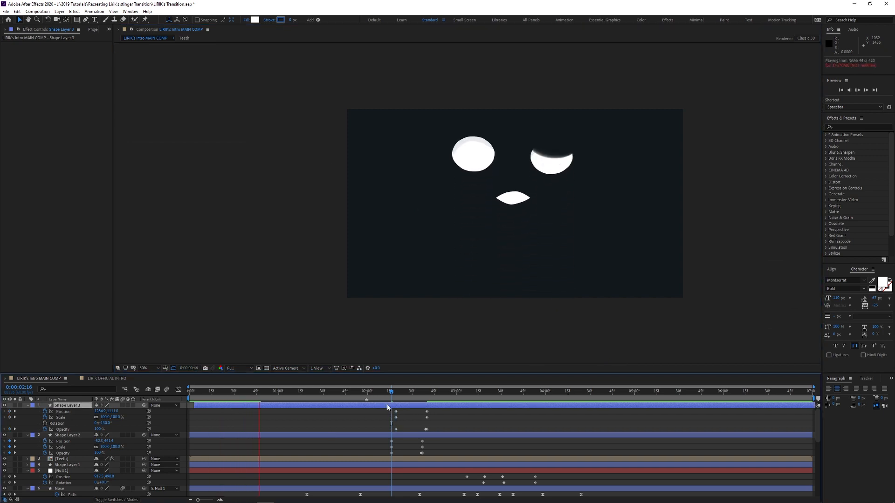
pyautogui.press('space')
pyautogui.press('space')
pyautogui.press('space')
# Duplicate the second spike, start the copy slightly earlier and rotate it to extend toward the upper right
pyautogui.hotkey('ctrl', 'd')
pyautogui.moveTo(400, 407); pyautogui.dragTo(395, 407)
pyautogui.click(400, 393)
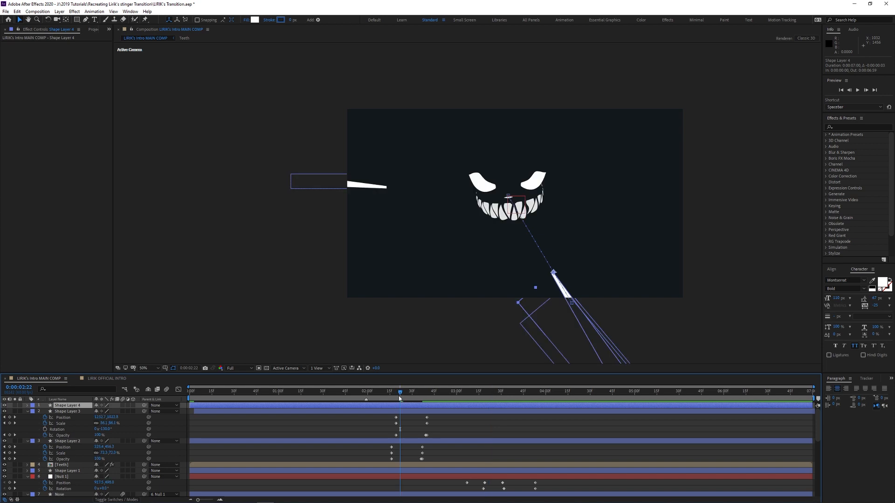
pyautogui.press('u')
pyautogui.hotkey('shift', 'r')
pyautogui.moveTo(104, 423); pyautogui.dragTo(55, 423)
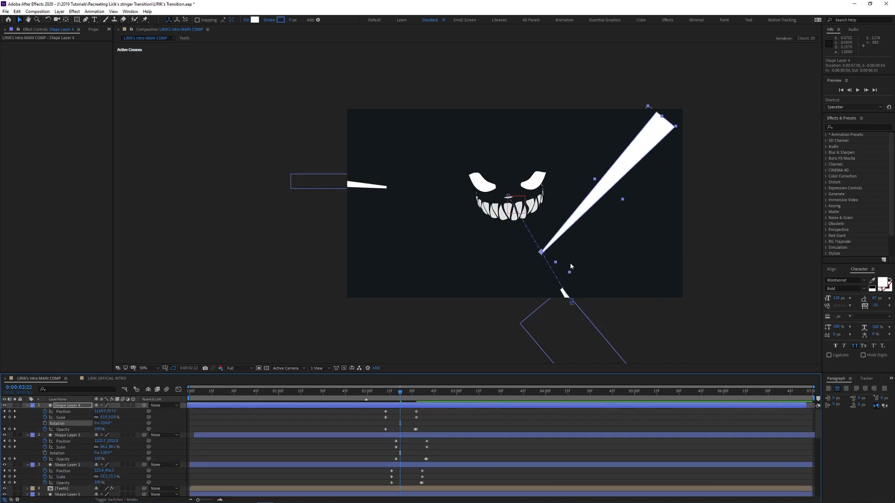
# Move the third spike's starting position at 0:00:02:12 above the frame's upper edge, right of the face
pyautogui.hotkey('shift', 'pageup')
pyautogui.moveTo(635, 278); pyautogui.dragTo(654, 85)
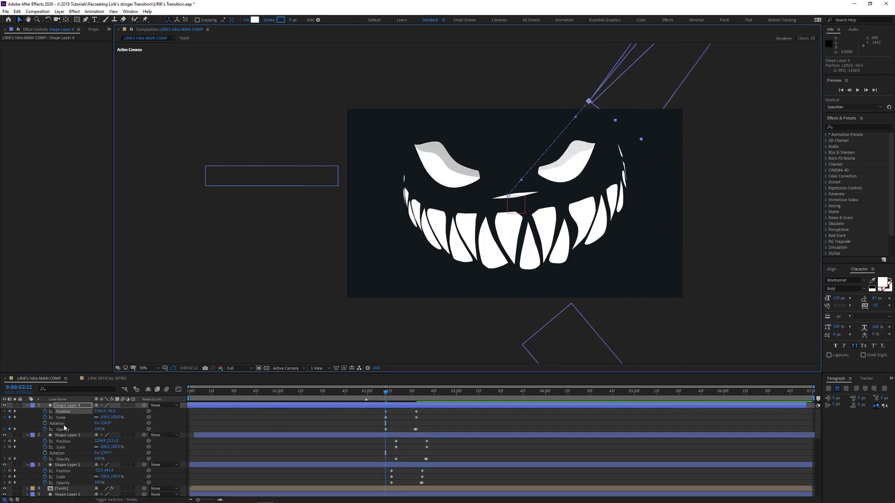
pyautogui.moveTo(406, 392); pyautogui.dragTo(424, 392)
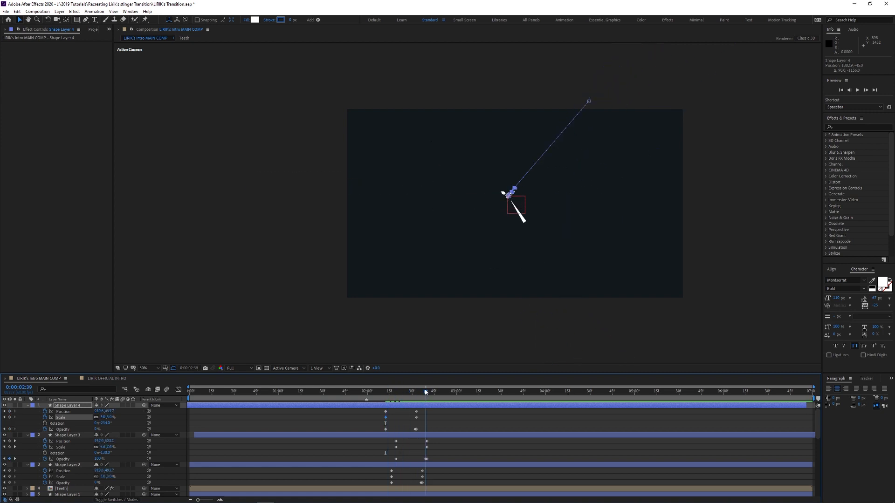
# Move the Opacity fade-out keyframes of the three spikes slightly earlier and preview the result
pyautogui.moveTo(415, 429); pyautogui.dragTo(414, 430)
pyautogui.moveTo(426, 459); pyautogui.dragTo(422, 459)
pyautogui.moveTo(420, 483); pyautogui.dragTo(418, 483)
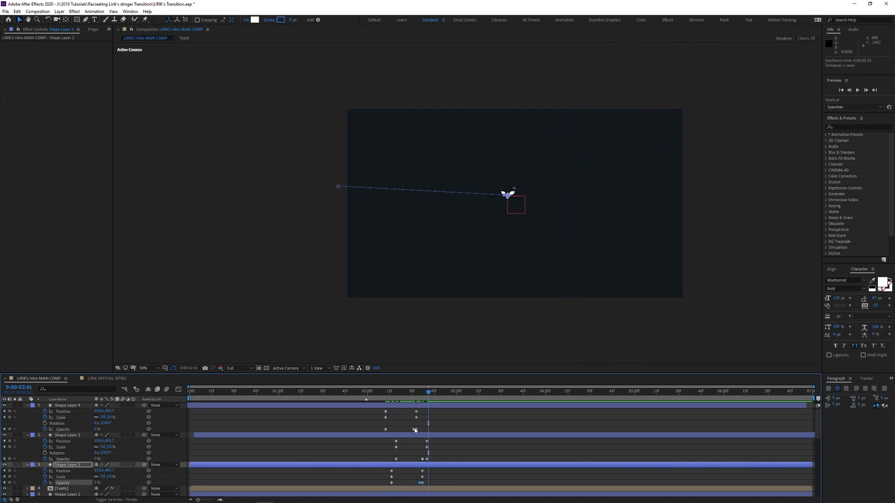
pyautogui.moveTo(415, 429); pyautogui.dragTo(413, 429)
pyautogui.press('space')
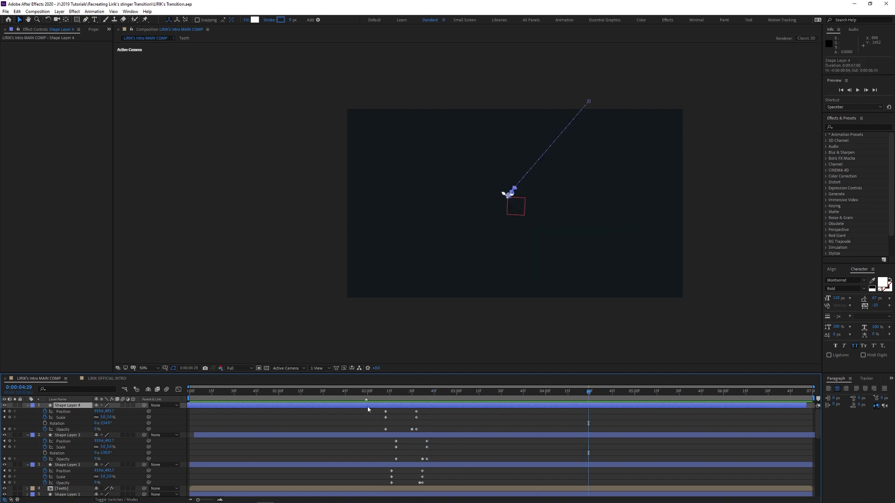
# Duplicate the third spike with a later start, rotate it nearly horizontal and begin its motion beyond the frame's right edge
pyautogui.hotkey('ctrl', 'd')
pyautogui.hotkey('shift', 'r')
pyautogui.moveTo(103, 423); pyautogui.dragTo(121, 424)
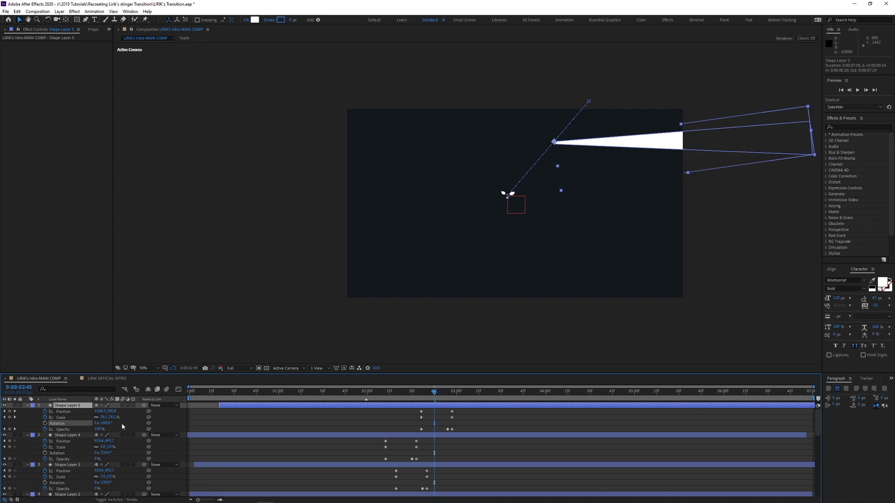
pyautogui.click(4, 417)
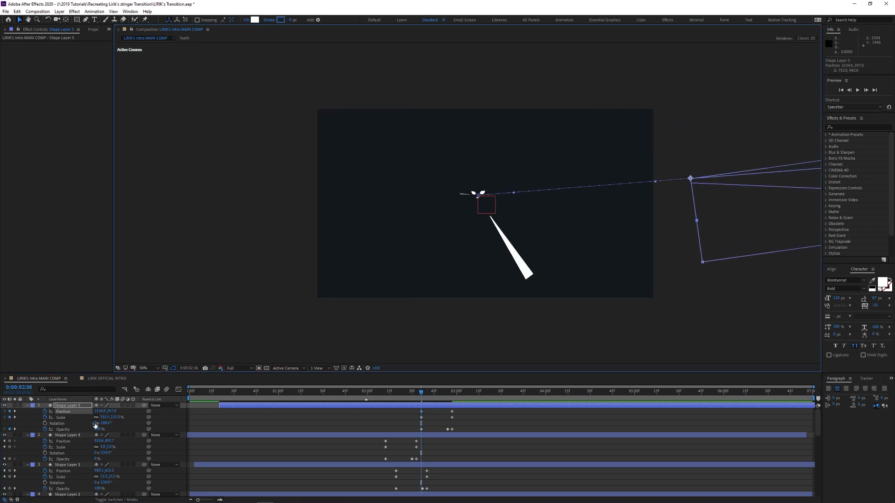
pyautogui.moveTo(93, 422); pyautogui.dragTo(92, 422)
pyautogui.moveTo(422, 393); pyautogui.dragTo(466, 371)
# Preview the complete spike sequence several times and save the project
pyautogui.click(527, 423)
pyautogui.press('space')
pyautogui.press('space')
pyautogui.click(367, 392)
pyautogui.press('space')
pyautogui.press('space')
pyautogui.click(367, 393)
pyautogui.press('space')
pyautogui.press('space')
pyautogui.hotkey('ctrl', 's')
# Enable motion blur on the spike layers and preview the whole animation
pyautogui.scroll(-10, 79, 438)
pyautogui.scroll(-5, 79, 438)
pyautogui.click(5, 487)
pyautogui.scroll(10, 77, 444)
pyautogui.scroll(-2, 78, 446)
pyautogui.keyDown('shift'); pyautogui.click(74, 459); pyautogui.keyUp('shift')
pyautogui.click(128, 459)
pyautogui.scroll(-5, 227, 439)
pyautogui.press('space')
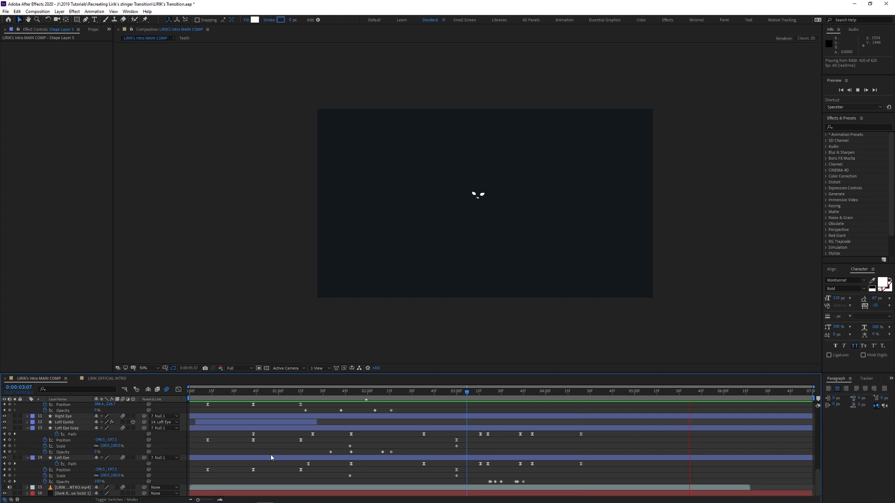
pyautogui.press('space')
# Add a text layer reading L to the left of the face at 0:00:02:53
pyautogui.moveTo(415, 392)
pyautogui.mouseDown()
pyautogui.moveTo(430, 392)
pyautogui.moveTo(298, 401)
pyautogui.moveTo(459, 406)
pyautogui.moveTo(403, 421)
pyautogui.moveTo(445, 410)
pyautogui.mouseUp()
pyautogui.click(4, 487)
pyautogui.hotkey('ctrl', 't')
pyautogui.click(438, 201)
pyautogui.write('L')
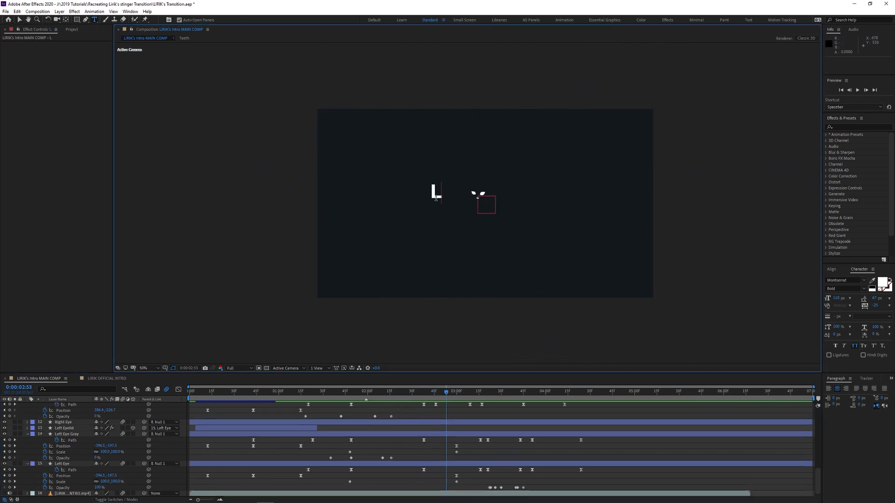
# Show the reference footage and scale and position the L text layer over the footage's L
pyautogui.click(4, 493)
pyautogui.scroll(10, 41, 452)
pyautogui.click(72, 406)
pyautogui.scroll(2, 308, 224)
pyautogui.moveTo(332, 171); pyautogui.dragTo(320, 225)
pyautogui.press('s')
pyautogui.moveTo(103, 412); pyautogui.dragTo(171, 411)
pyautogui.moveTo(324, 222); pyautogui.dragTo(221, 221)
pyautogui.moveTo(103, 412); pyautogui.dragTo(108, 411)
pyautogui.moveTo(194, 232); pyautogui.dragTo(310, 201)
# Colour the L dark red, try heavier Montserrat weights and line it up with the footage's L
pyautogui.click(881, 282)
pyautogui.click(139, 125)
pyautogui.click(235, 65)
pyautogui.click(877, 317)
pyautogui.click(863, 289)
pyautogui.click(836, 420)
pyautogui.doubleClick(212, 405)
pyautogui.click(862, 289)
pyautogui.click(838, 418)
pyautogui.click(70, 406)
pyautogui.press('v')
pyautogui.moveTo(309, 208); pyautogui.dragTo(309, 213)
pyautogui.moveTo(334, 99); pyautogui.dragTo(334, 98)
pyautogui.click(863, 288)
pyautogui.click(838, 390)
pyautogui.moveTo(292, 168); pyautogui.dragTo(286, 168)
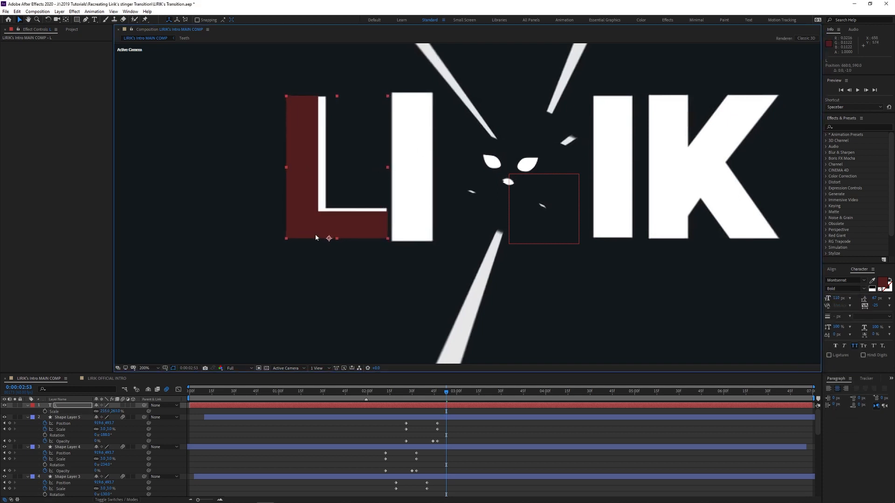
# Duplicate the L layer, change the copy's text to I and place it over the footage's first I
pyautogui.hotkey('shift', '/')
pyautogui.click(871, 290)
pyautogui.scroll(-15, 140, 447)
pyautogui.hotkey('ctrl', 'd')
pyautogui.doubleClick(418, 179)
pyautogui.moveTo(369, 177); pyautogui.dragTo(415, 177)
pyautogui.write('I')
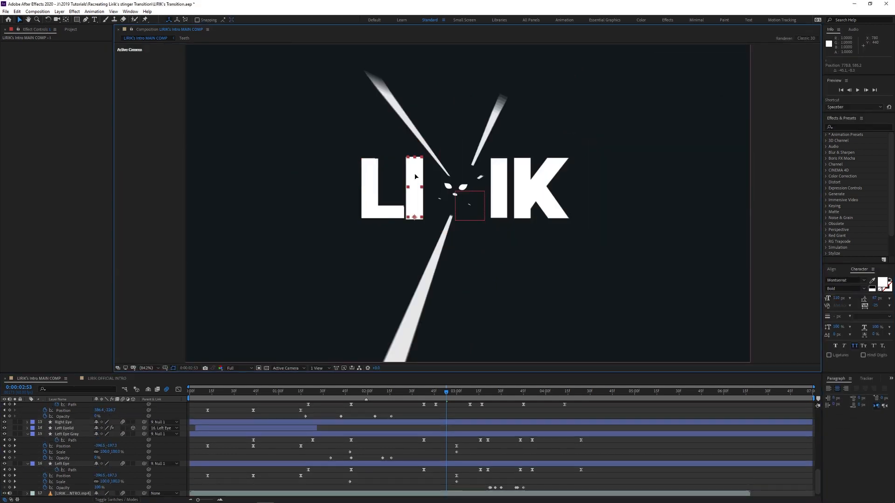
pyautogui.doubleClick(419, 200)
pyautogui.write('I')
pyautogui.moveTo(371, 199); pyautogui.dragTo(412, 200)
# Duplicate the I onto the footage's second I and add another copy reading K over the last letter
pyautogui.hotkey('ctrl', 'd')
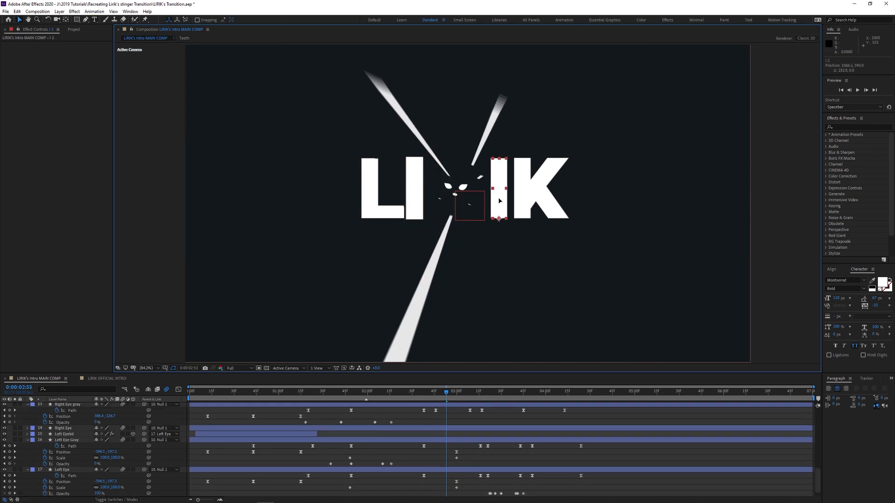
pyautogui.hotkey('ctrl', 'd')
pyautogui.moveTo(498, 200); pyautogui.dragTo(521, 199)
pyautogui.doubleClick(521, 199)
pyautogui.write('K')
# Compare the letters with the footage and give all the letter layers a white 4 px stroke
pyautogui.scroll(-5, 65, 466)
pyautogui.click(5, 488)
pyautogui.click(5, 488)
pyautogui.scroll(15, 64, 447)
pyautogui.keyDown('shift'); pyautogui.click(64, 424); pyautogui.keyUp('shift')
pyautogui.click(888, 289)
pyautogui.click(888, 288)
pyautogui.moveTo(96, 114); pyautogui.dragTo(74, 116)
pyautogui.click(235, 65)
pyautogui.moveTo(834, 316); pyautogui.dragTo(836, 316)
pyautogui.click(888, 289)
pyautogui.moveTo(91, 74); pyautogui.dragTo(79, 60)
pyautogui.click(234, 66)
pyautogui.scroll(-15, 409, 457)
pyautogui.scroll(15, 371, 435)
# Realign the L with the footage's L and make it a 3D layer
pyautogui.moveTo(448, 260); pyautogui.dragTo(449, 264)
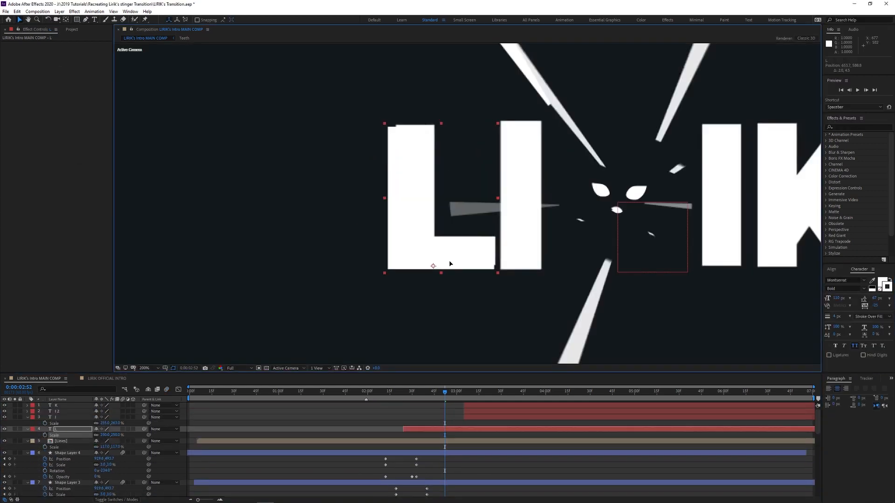
pyautogui.hotkey('ctrl', 'z')
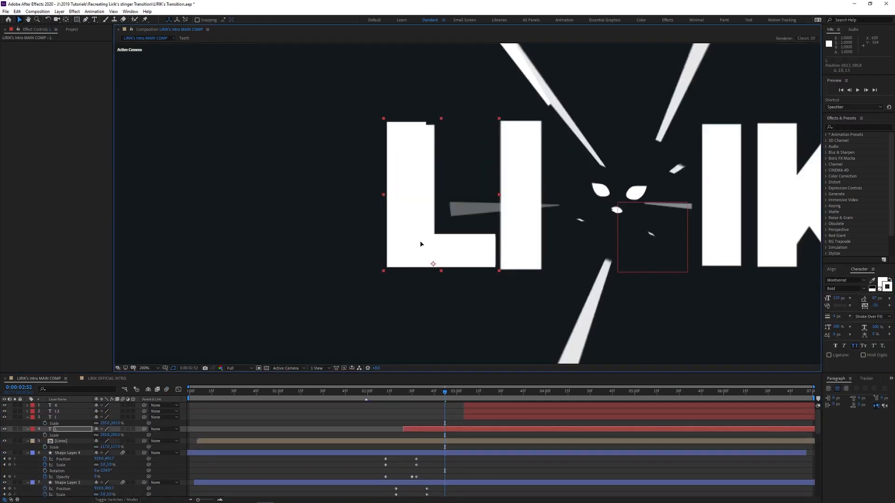
pyautogui.hotkey('shift', '/')
pyautogui.click(134, 429)
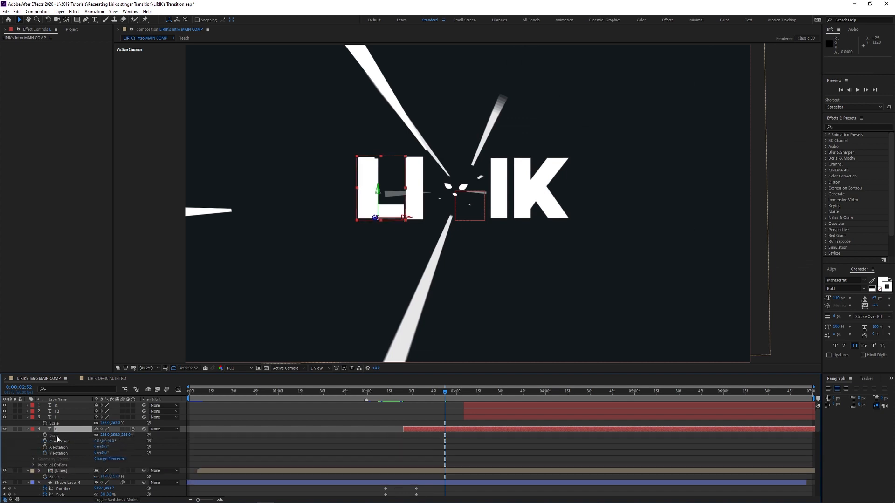
pyautogui.press('space')
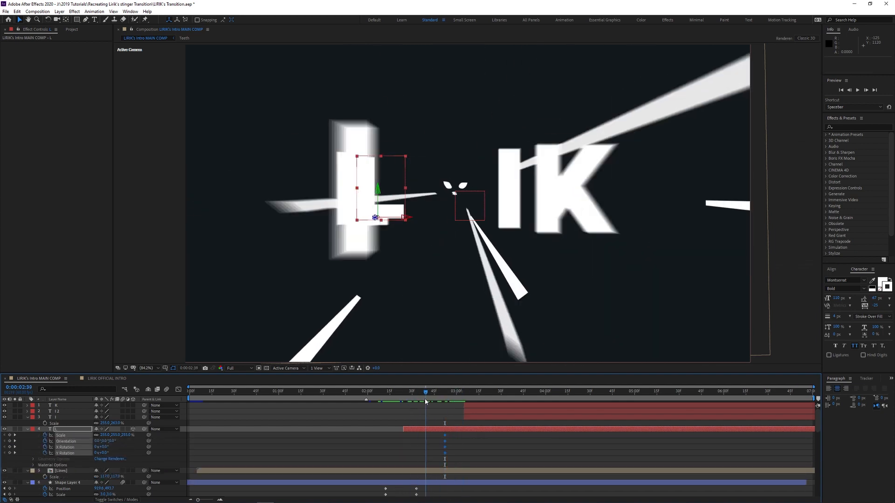
pyautogui.moveTo(446, 435); pyautogui.dragTo(465, 436)
pyautogui.moveTo(432, 392); pyautogui.dragTo(406, 406)
pyautogui.moveTo(404, 218); pyautogui.dragTo(147, 221)
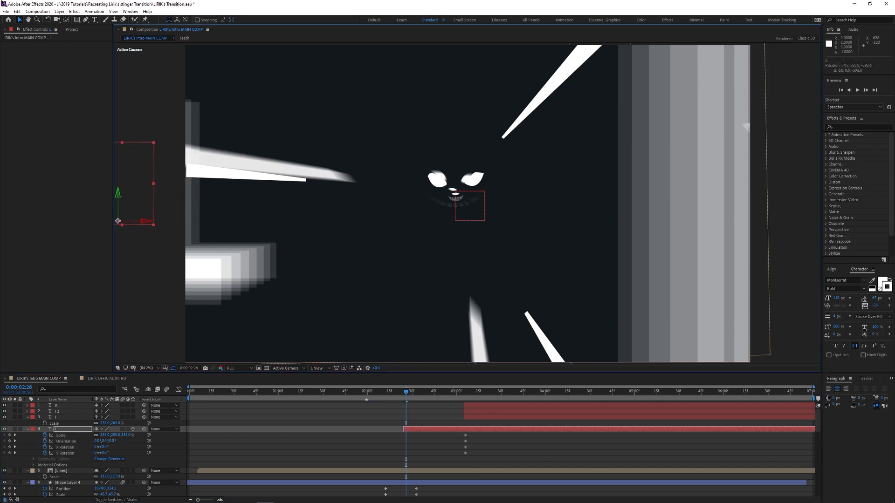
pyautogui.hotkey('ctrl', 'z')
pyautogui.moveTo(373, 217); pyautogui.dragTo(280, 51)
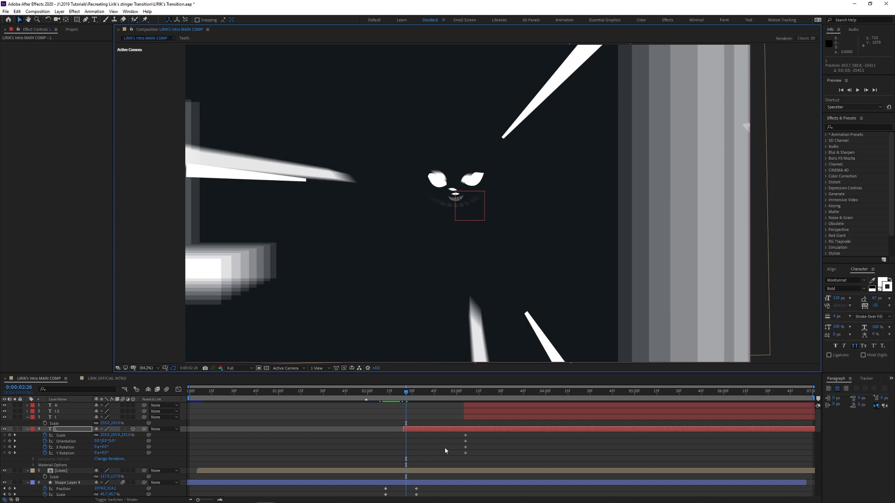
pyautogui.hotkey('ctrl', 'z')
# Keyframe the L's position to fly in from near the camera at 0:00:02:26 and delete its scale and rotation keyframes
pyautogui.click(33, 465)
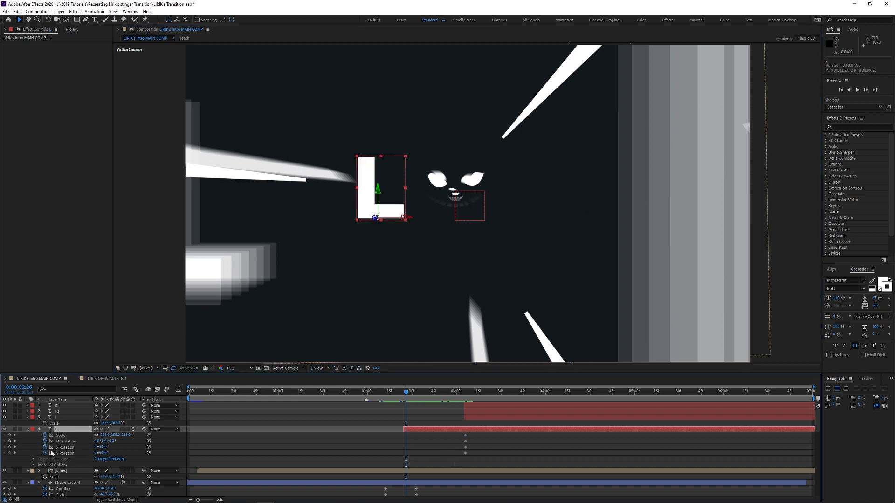
pyautogui.scroll(-2, 37, 477)
pyautogui.scroll(3, 34, 453)
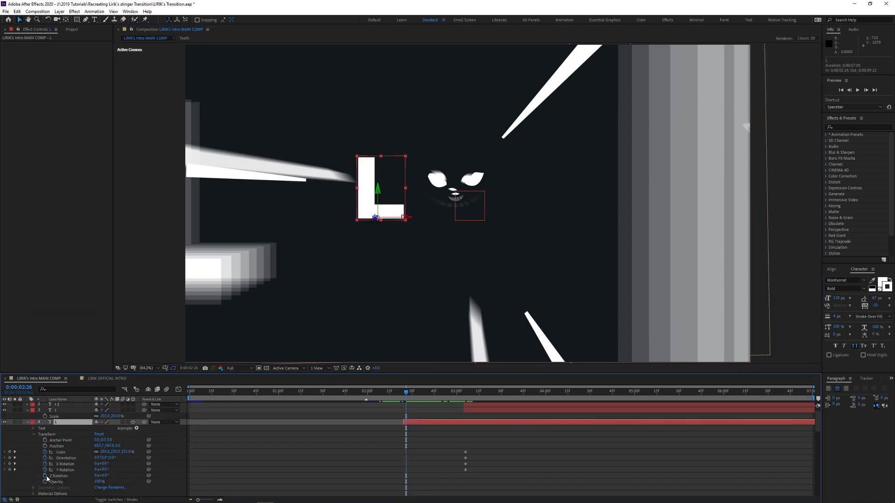
pyautogui.moveTo(368, 212); pyautogui.dragTo(296, 140)
pyautogui.moveTo(405, 393); pyautogui.dragTo(461, 393)
pyautogui.click(561, 472)
pyautogui.moveTo(509, 475); pyautogui.dragTo(441, 450)
pyautogui.press('Delete')
# Easy-ease the L's position keyframes, check the speed graph and preview the fly-in
pyautogui.moveTo(493, 438); pyautogui.dragTo(396, 457)
pyautogui.press('F9')
pyautogui.click(178, 389)
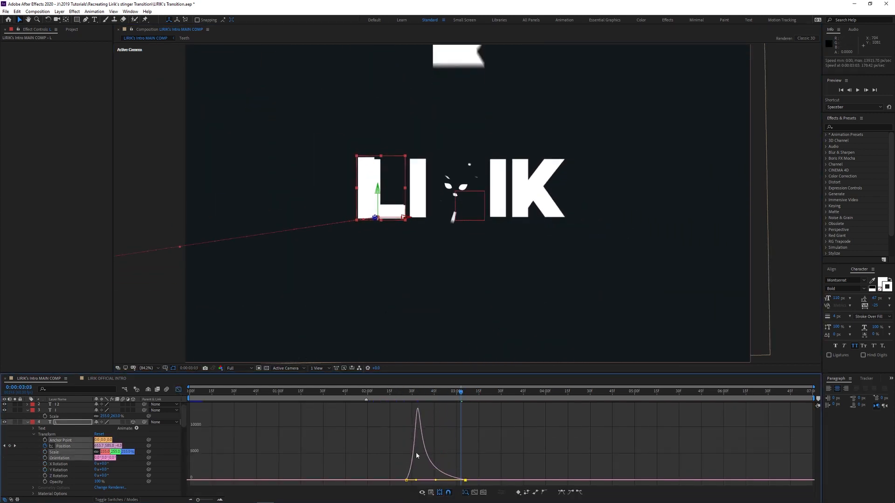
pyautogui.press('space')
pyautogui.click(178, 389)
# Start the two I layers and the K together with the L and keyframe their final positions at 0:00:03:06
pyautogui.moveTo(424, 421); pyautogui.dragTo(488, 406)
pyautogui.moveTo(487, 410); pyautogui.dragTo(428, 413)
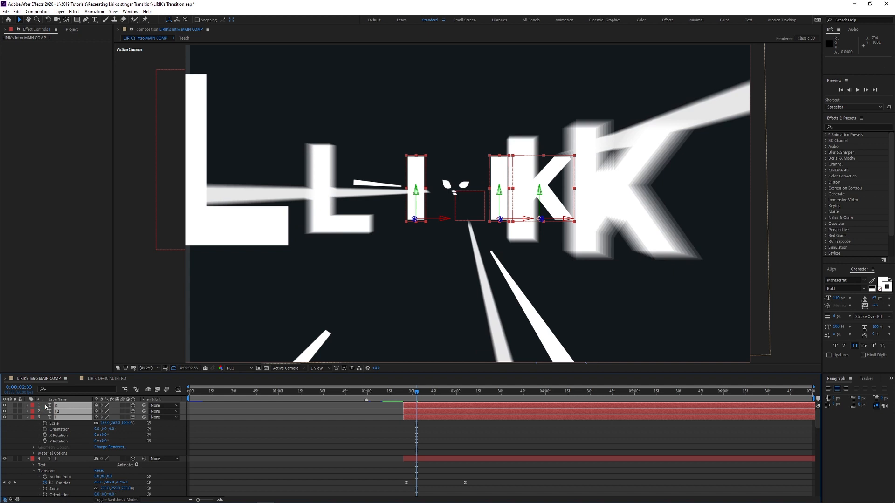
pyautogui.press('p')
pyautogui.moveTo(415, 220); pyautogui.dragTo(307, 374)
pyautogui.hotkey('ctrl', 'z')
pyautogui.moveTo(417, 412); pyautogui.dragTo(465, 415)
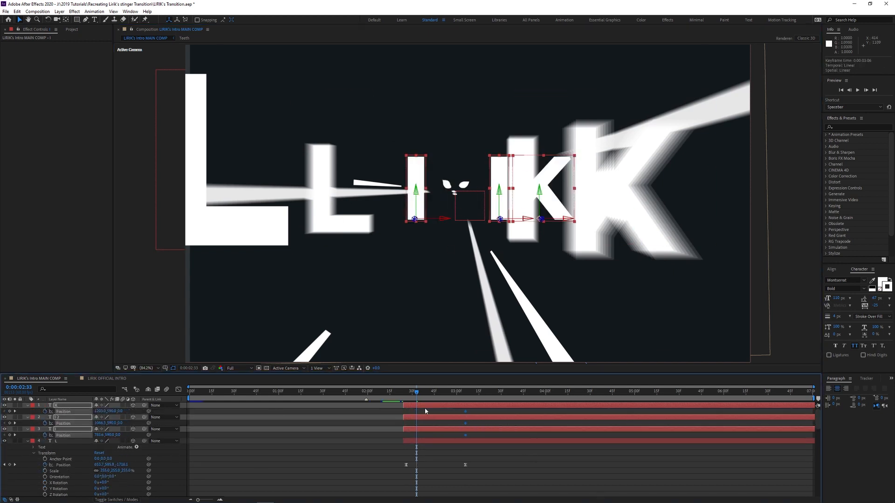
# Move the two I layers and the K toward the camera in Z, with these starting keyframes at 0:00:02:26
pyautogui.click(127, 413)
pyautogui.click(69, 406)
pyautogui.keyDown('shift'); pyautogui.click(69, 430); pyautogui.keyUp('shift')
pyautogui.moveTo(121, 411); pyautogui.dragTo(378, 411)
pyautogui.moveTo(416, 436); pyautogui.dragTo(406, 436)
# Easy-ease the position keyframes of both I layers and the K and shape their speed curve for a long slow finish
pyautogui.moveTo(477, 411); pyautogui.dragTo(392, 440)
pyautogui.press('F9')
pyautogui.click(179, 390)
pyautogui.moveTo(485, 461); pyautogui.dragTo(448, 486)
pyautogui.moveTo(455, 479); pyautogui.dragTo(410, 478)
pyautogui.click(178, 390)
# Stagger the letter layers' start times and preview the letters flying in
pyautogui.click(424, 455)
pyautogui.moveTo(428, 431); pyautogui.dragTo(487, 407)
pyautogui.press('space')
pyautogui.press('space')
# Enable motion blur on all four letter layers and preview the animation
pyautogui.click(34, 453)
pyautogui.click(56, 441)
pyautogui.press('p')
pyautogui.keyDown('shift'); pyautogui.click(66, 405); pyautogui.keyUp('shift')
pyautogui.click(136, 410)
pyautogui.click(65, 405)
pyautogui.keyDown('shift'); pyautogui.click(63, 441); pyautogui.keyUp('shift')
pyautogui.click(123, 440)
pyautogui.click(158, 411)
pyautogui.press('space')
# Save the project, enlarge the timeline area and preview the complete animation
pyautogui.scroll(-10, 66, 450)
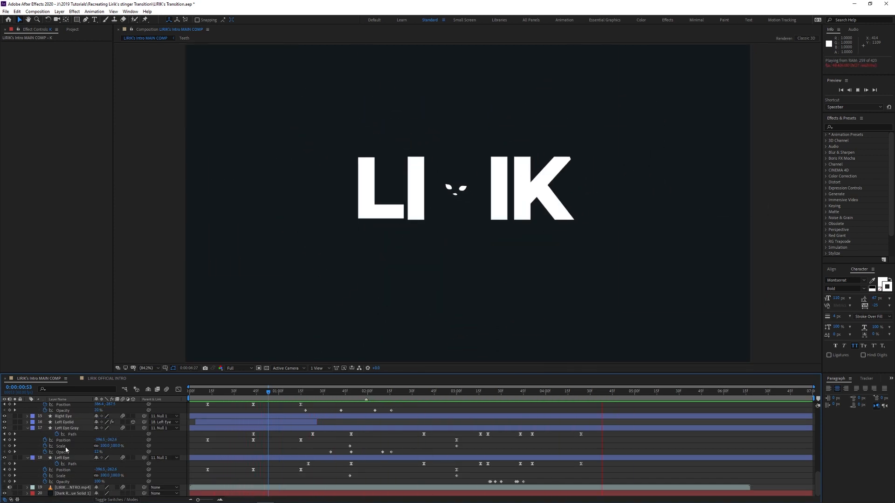
pyautogui.hotkey('ctrl', 's')
pyautogui.moveTo(127, 373); pyautogui.dragTo(136, 341)
pyautogui.scroll(15, 267, 371)
pyautogui.press('space')
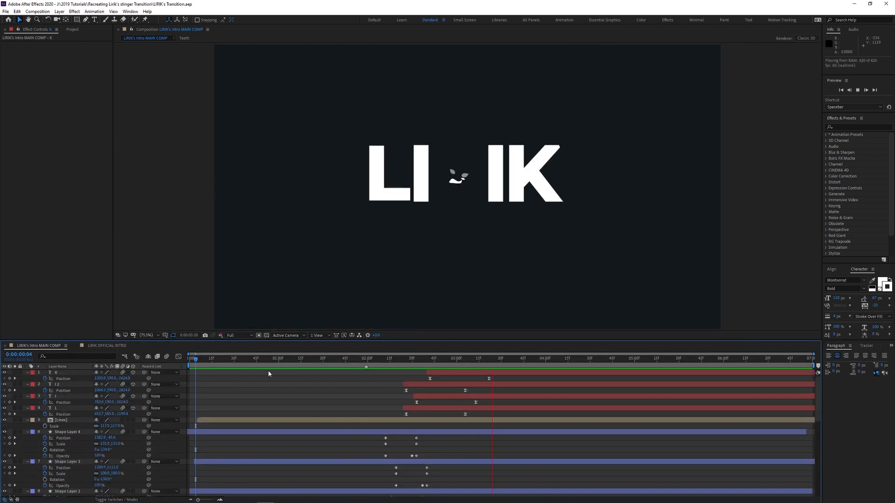
# Add a text layer reading R over the footage's middle letter at 0:00:03:53
pyautogui.moveTo(411, 354); pyautogui.dragTo(536, 364)
pyautogui.scroll(-10, 474, 420)
pyautogui.click(454, 185)
pyautogui.write('R')
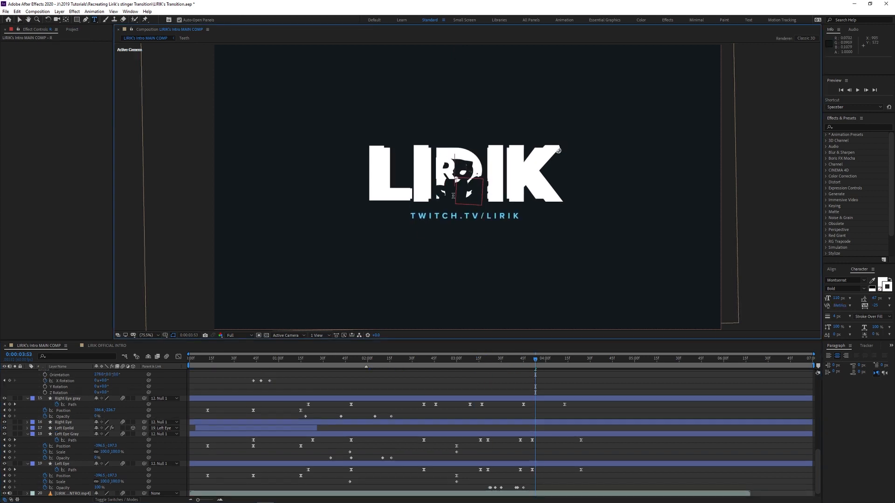
# Scale the R to the size of the other letters and align it with the footage's R
pyautogui.moveTo(450, 176); pyautogui.dragTo(463, 189)
pyautogui.scroll(10, 86, 405)
pyautogui.press('s')
pyautogui.moveTo(103, 378); pyautogui.dragTo(144, 378)
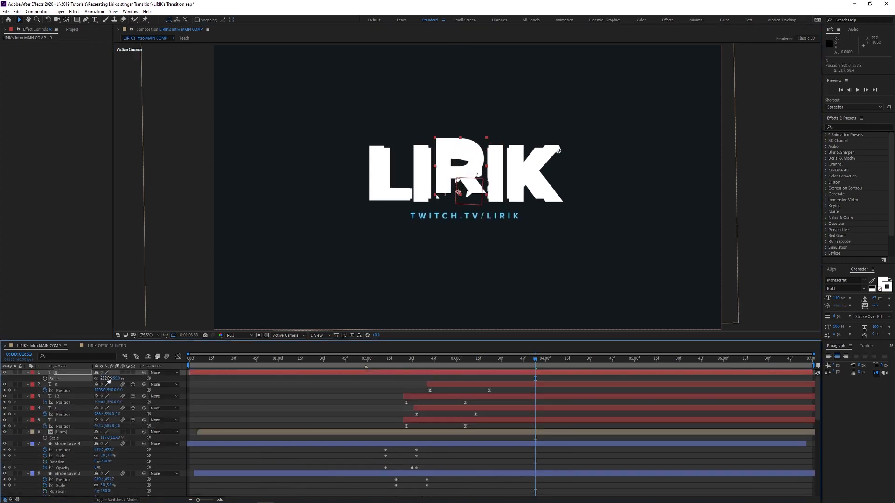
pyautogui.scroll(2, 399, 164)
pyautogui.moveTo(399, 161); pyautogui.dragTo(400, 195)
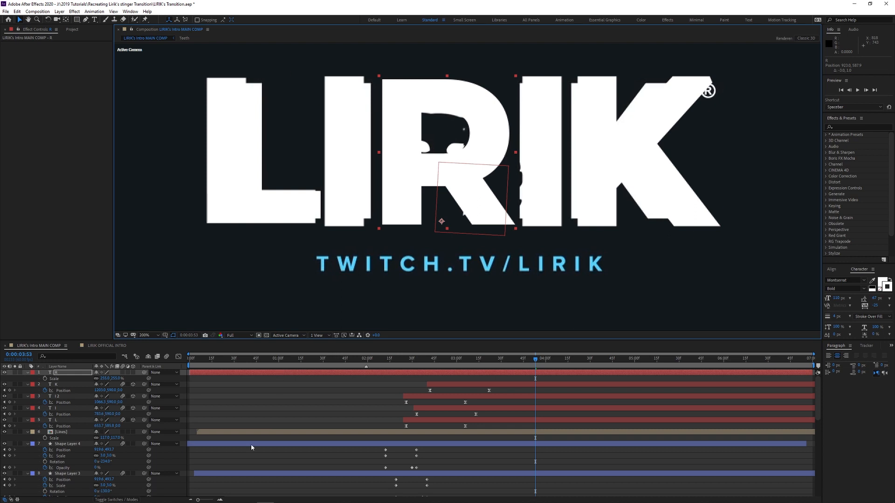
# Precompose the R text layer as R and open the new composition
pyautogui.write('R Comp 1')
pyautogui.press('Return')
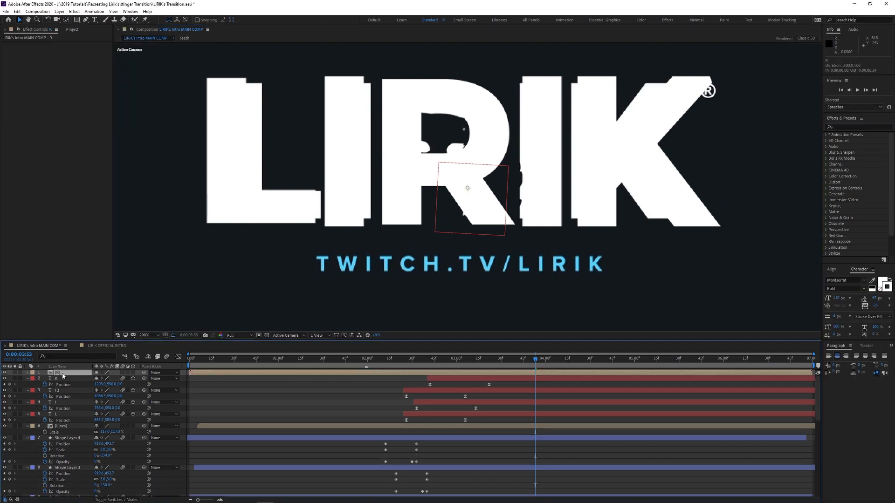
pyautogui.doubleClick(63, 373)
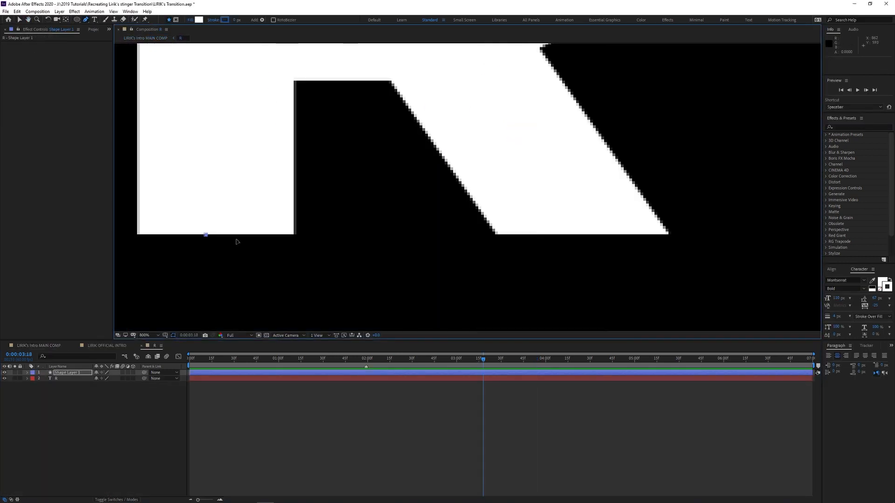
# Draw a white four-point Pen shape that fills the gap between the R's legs and inspect its contents
pyautogui.click(389, 54)
pyautogui.click(529, 233)
pyautogui.click(273, 64)
pyautogui.click(210, 234)
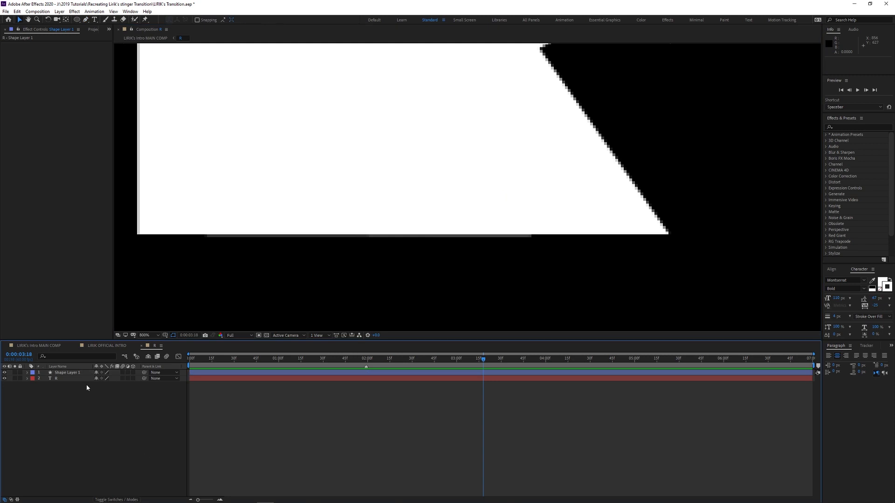
pyautogui.click(270, 70)
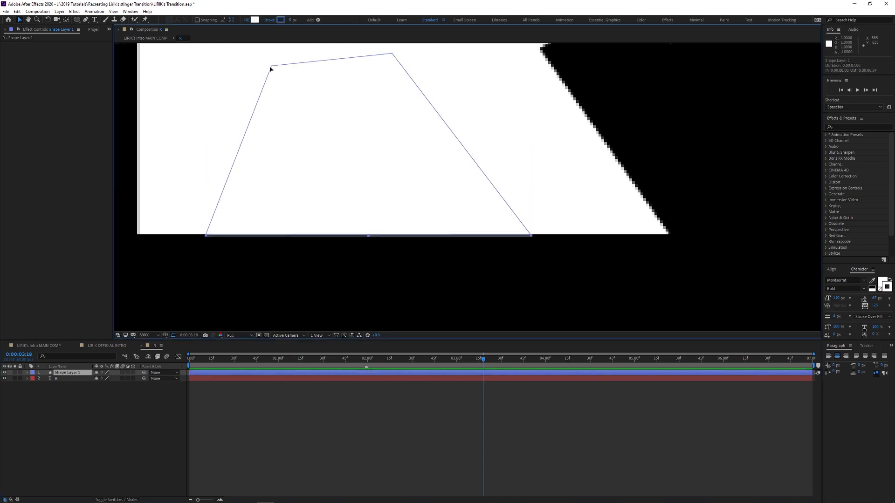
pyautogui.click(27, 373)
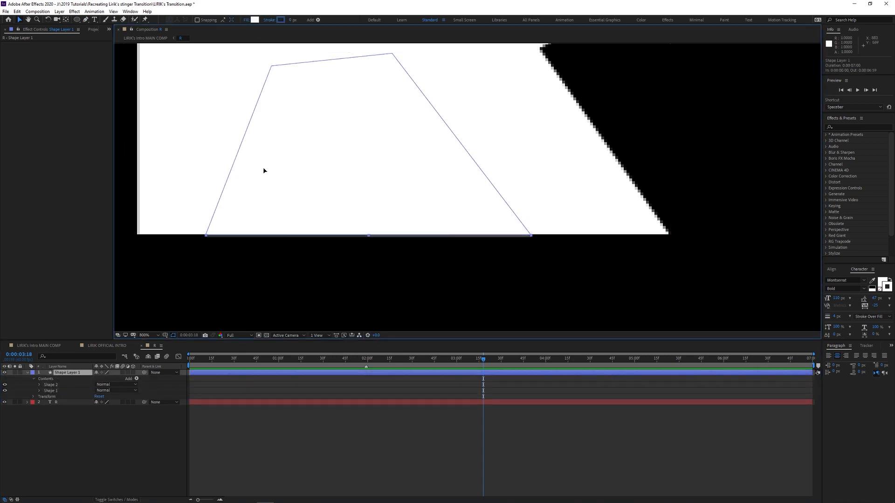
pyautogui.click(152, 446)
# Return to the main composition, show the footage at 0:00:03:19 and adjust the dark silhouette shape over the R
pyautogui.click(39, 345)
pyautogui.click(15, 488)
pyautogui.click(5, 487)
pyautogui.moveTo(483, 358)
pyautogui.mouseDown()
pyautogui.moveTo(440, 358)
pyautogui.moveTo(485, 357)
pyautogui.mouseUp()
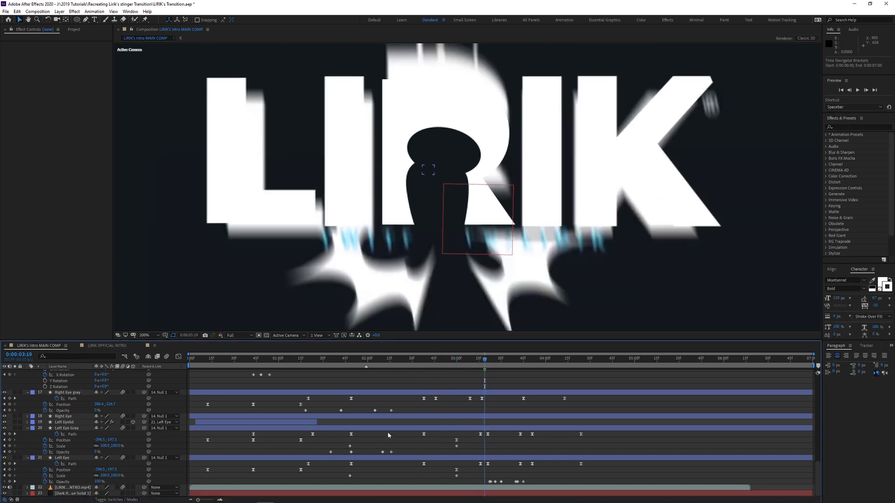
pyautogui.click(390, 428)
pyautogui.scroll(-1, 425, 243)
pyautogui.moveTo(425, 242); pyautogui.dragTo(414, 267)
pyautogui.click(314, 433)
# Keyframe the R precomp's position to drop from above the frame and reach its resting place at 0:00:03:17
pyautogui.scroll(15, 298, 436)
pyautogui.click(58, 468)
pyautogui.moveTo(485, 359)
pyautogui.mouseDown()
pyautogui.moveTo(450, 363)
pyautogui.moveTo(481, 360)
pyautogui.mouseUp()
pyautogui.press(',')
pyautogui.hotkey('alt', 'shift', 'p')
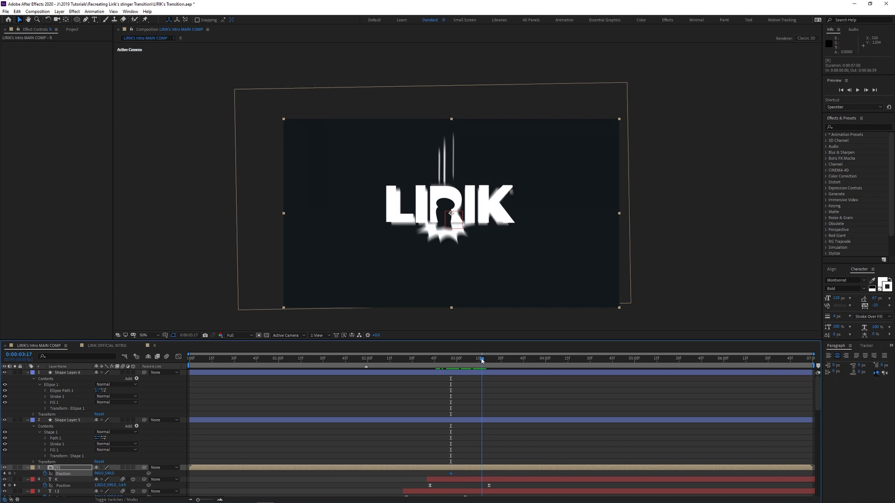
pyautogui.moveTo(486, 474); pyautogui.dragTo(482, 474)
pyautogui.moveTo(482, 360); pyautogui.dragTo(452, 376)
pyautogui.moveTo(442, 194); pyautogui.dragTo(442, 85)
# Easy-ease the R's position keyframes and add a small bounce after the landing
pyautogui.moveTo(452, 360); pyautogui.dragTo(554, 360)
pyautogui.press('F9')
pyautogui.scroll(2, 477, 445)
pyautogui.moveTo(521, 272); pyautogui.dragTo(555, 277)
pyautogui.click(494, 474)
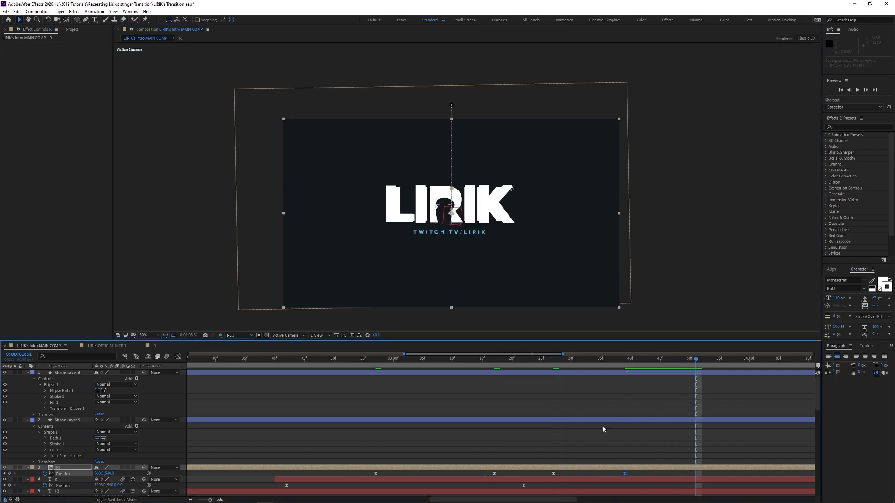
# Reshape the speed curve of the R's position keyframes by lengthening the easing handles around the drop and bounce
pyautogui.hotkey('shift', 'F3')
pyautogui.moveTo(395, 478); pyautogui.dragTo(438, 477)
pyautogui.moveTo(353, 360); pyautogui.dragTo(454, 379)
pyautogui.hotkey('ctrl', 'z')
pyautogui.moveTo(474, 478); pyautogui.dragTo(435, 476)
pyautogui.moveTo(352, 360); pyautogui.dragTo(699, 419)
pyautogui.hotkey('ctrl', 'z')
pyautogui.moveTo(395, 477); pyautogui.dragTo(414, 477)
pyautogui.moveTo(474, 478); pyautogui.dragTo(453, 478)
pyautogui.moveTo(353, 361); pyautogui.dragTo(538, 391)
pyautogui.moveTo(544, 478); pyautogui.dragTo(587, 478)
# Play back the R's drop and bounce to check its timing, and leave the graph view
pyautogui.press('-')
pyautogui.press('-')
pyautogui.click(386, 360)
pyautogui.press('space')
pyautogui.press('space')
pyautogui.moveTo(429, 361); pyautogui.dragTo(535, 360)
pyautogui.click(178, 356)
# Show only the intro footage at 0:00:03:40 as reference for the animal silhouette inside the R
pyautogui.scroll(-20, 230, 451)
pyautogui.scroll(2, 459, 209)
pyautogui.scroll(4, 54, 443)
pyautogui.scroll(-4, 54, 442)
pyautogui.click(16, 487)
pyautogui.click(15, 487)
pyautogui.click(15, 488)
pyautogui.click(15, 487)
pyautogui.click(15, 487)
pyautogui.moveTo(535, 360)
pyautogui.mouseDown()
pyautogui.moveTo(503, 366)
pyautogui.moveTo(519, 367)
pyautogui.mouseUp()
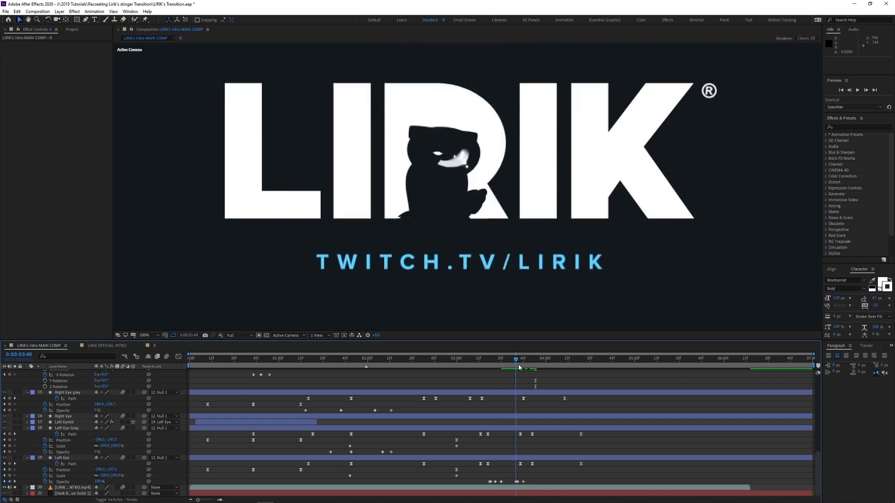
# Trace the animal's rounded body with the Pen tool and fill it with the dark colour sampled from the background
pyautogui.press('g')
pyautogui.click(414, 221)
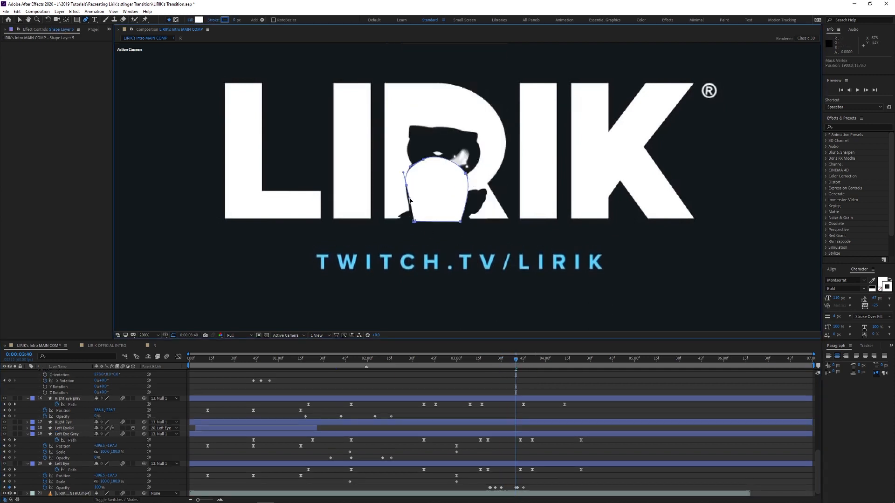
pyautogui.click(255, 19)
pyautogui.click(224, 99)
pyautogui.click(289, 121)
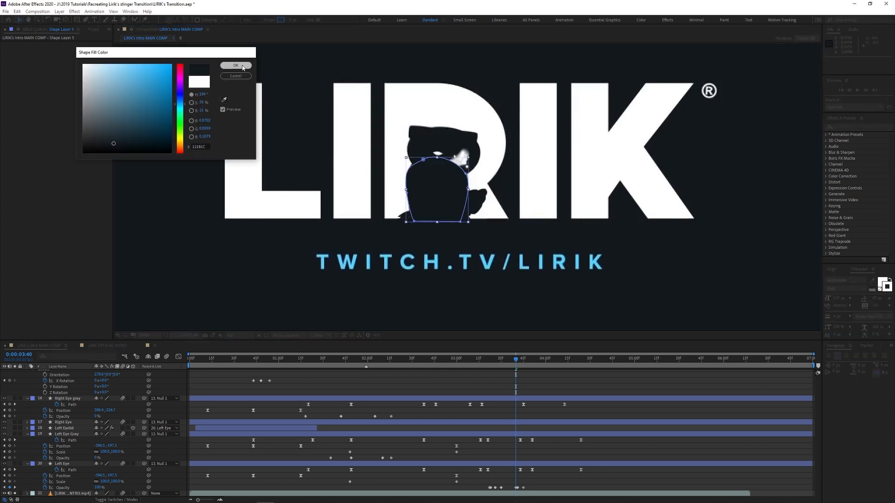
pyautogui.click(237, 66)
pyautogui.moveTo(423, 160); pyautogui.dragTo(424, 158)
# Draw a dark ellipse above the body shape as the animal's head, on its own shape layer
pyautogui.moveTo(77, 19); pyautogui.dragTo(105, 35)
pyautogui.moveTo(437, 144); pyautogui.dragTo(523, 197)
pyautogui.hotkey('ctrl', 'z')
pyautogui.click(401, 376)
pyautogui.moveTo(419, 137); pyautogui.dragTo(487, 179)
pyautogui.press('v')
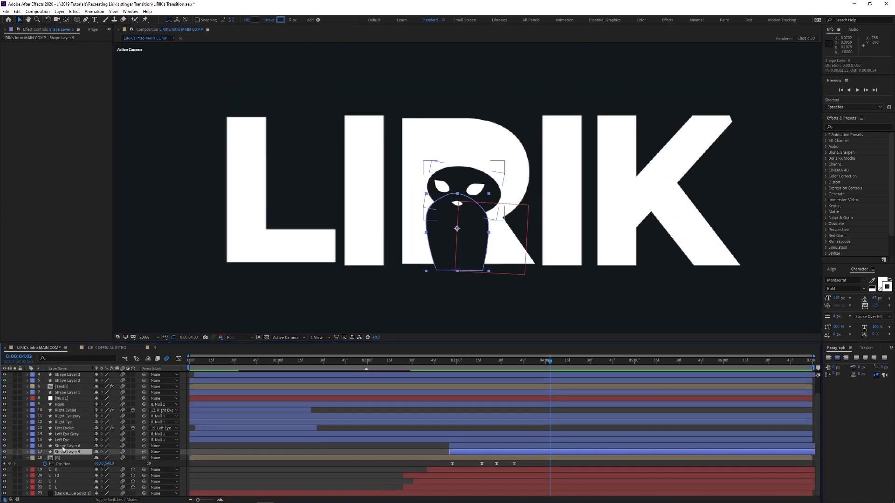
# Draw a dark pointed ear at the head's upper left with the Pen tool and rename its layer Ear Left
pyautogui.scroll(2, 449, 168)
pyautogui.press('g')
pyautogui.click(448, 169)
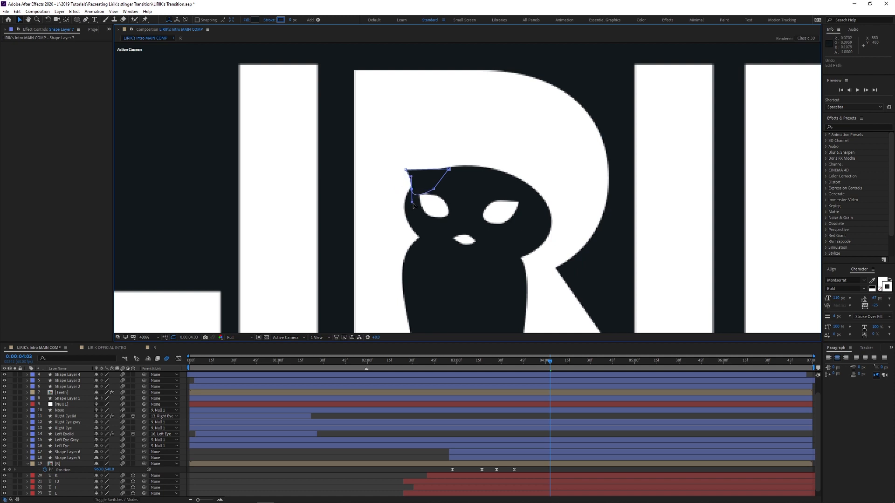
pyautogui.click(549, 422)
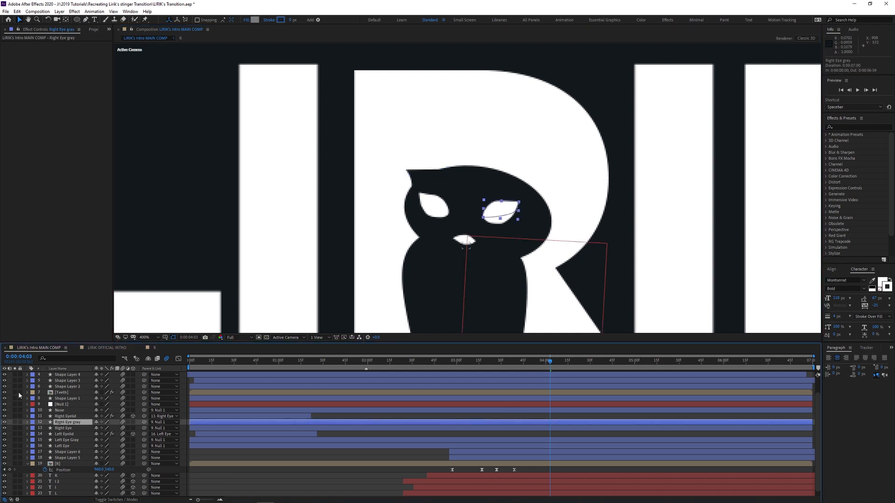
pyautogui.click(411, 177)
pyautogui.press('Return')
pyautogui.write('Ear Left')
pyautogui.press('Return')
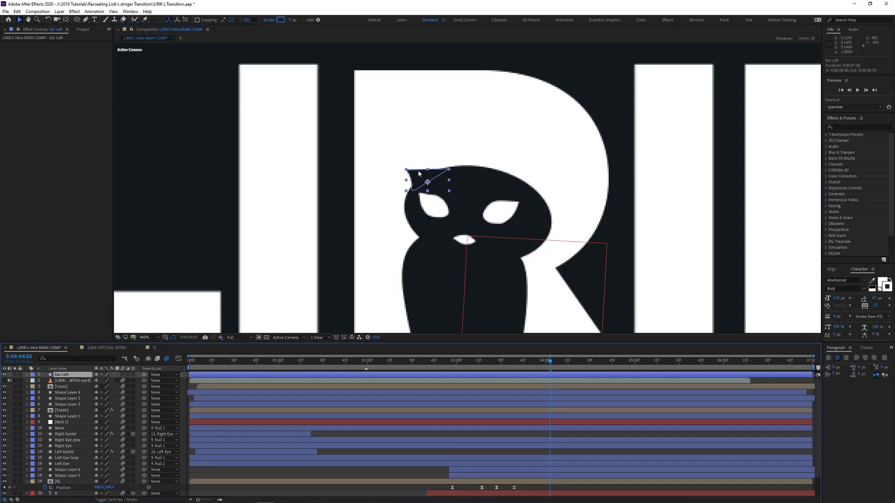
# Open Ear Left's shape path and pull its outer tip up and outward
pyautogui.click(27, 375)
pyautogui.click(5, 392)
pyautogui.click(34, 381)
pyautogui.click(48, 387)
pyautogui.click(39, 387)
pyautogui.click(55, 393)
pyautogui.moveTo(407, 170); pyautogui.dragTo(400, 157)
pyautogui.click(4, 421)
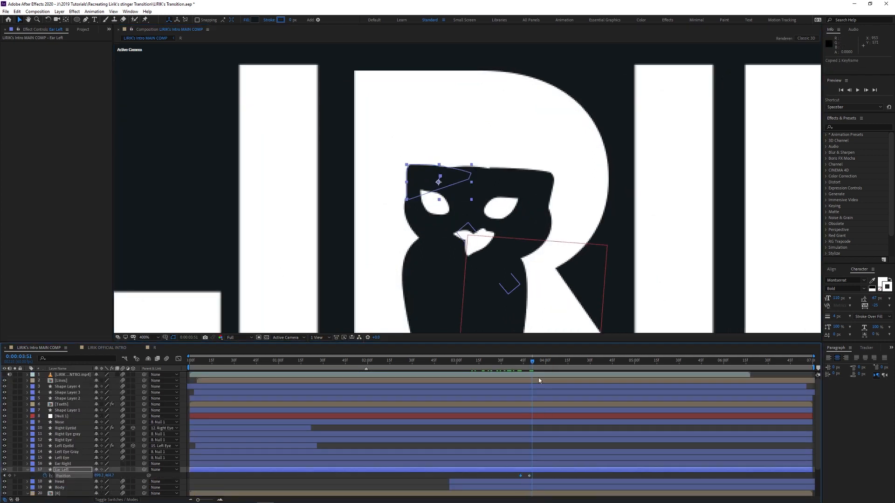
# Retime the left ear's position keyframes into a short up-and-down twitch and play back the motion
pyautogui.moveTo(543, 365); pyautogui.dragTo(545, 364)
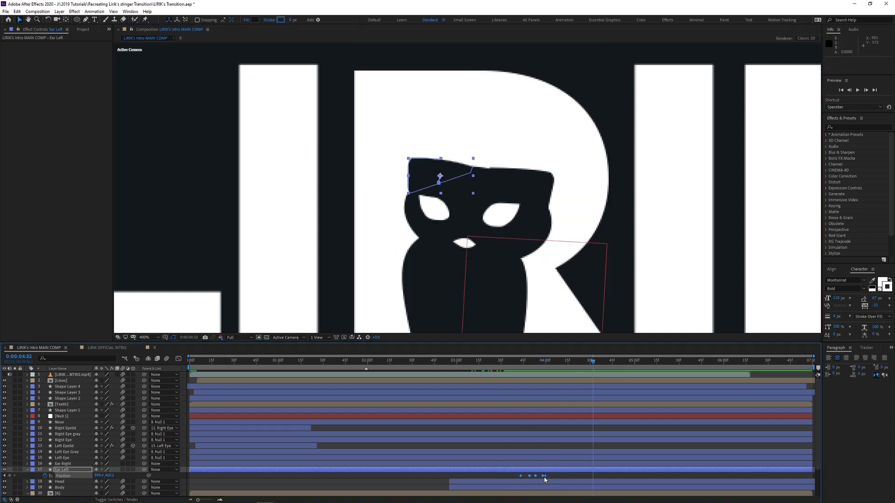
pyautogui.moveTo(573, 475); pyautogui.dragTo(546, 475)
pyautogui.click(467, 361)
pyautogui.press('space')
pyautogui.press('space')
pyautogui.hotkey('ctrl', 'Up')
pyautogui.moveTo(569, 361); pyautogui.dragTo(456, 378)
# Add position, scale and rotation keyframes to the Head layer at 0:00:04:02
pyautogui.click(542, 361)
pyautogui.click(67, 484)
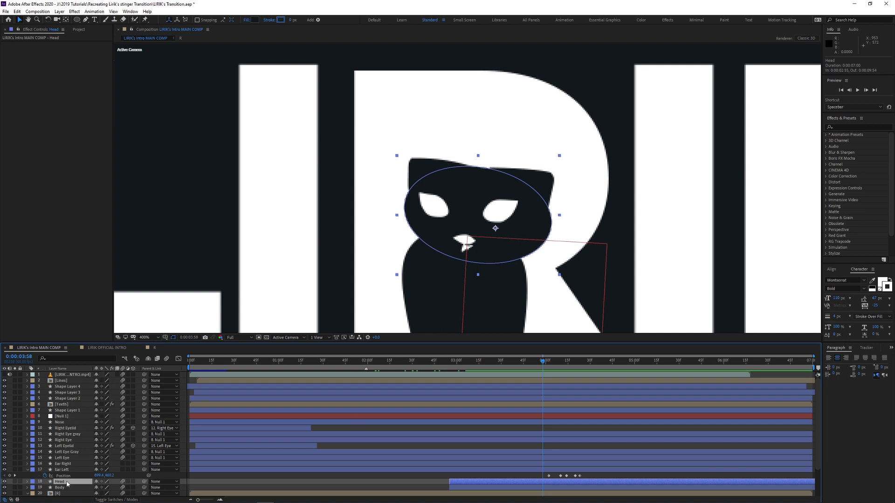
pyautogui.press('p')
pyautogui.hotkey('shift', 's')
pyautogui.hotkey('shift', 'r')
pyautogui.scroll(-3, 114, 441)
pyautogui.moveTo(45, 446); pyautogui.dragTo(45, 434)
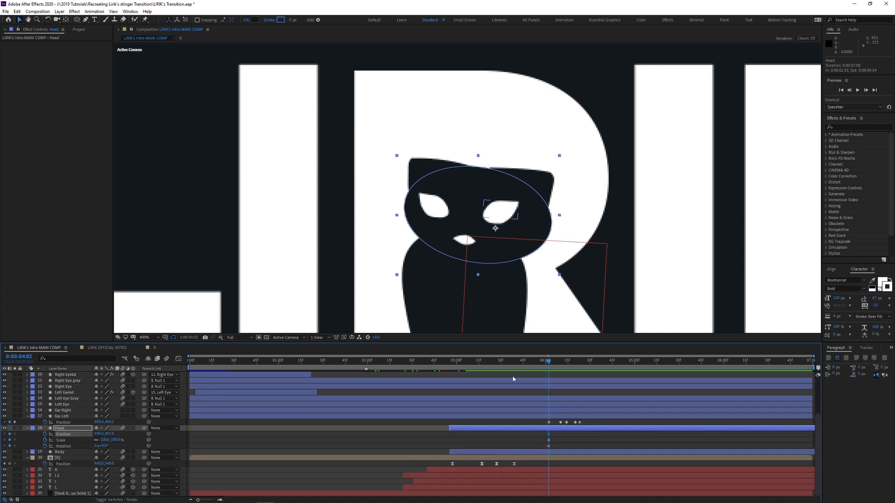
# At 0:00:03:51, shrink the head slightly and shift it down and to the left
pyautogui.moveTo(548, 361); pyautogui.dragTo(532, 361)
pyautogui.moveTo(397, 156); pyautogui.dragTo(405, 162)
pyautogui.moveTo(464, 186); pyautogui.dragTo(455, 190)
# Keyframe the right ear's position and lower both ears onto the smaller head at 0:00:03:51
pyautogui.click(539, 417)
pyautogui.keyDown('shift'); pyautogui.click(539, 411); pyautogui.keyUp('shift')
pyautogui.press('p')
pyautogui.click(533, 423)
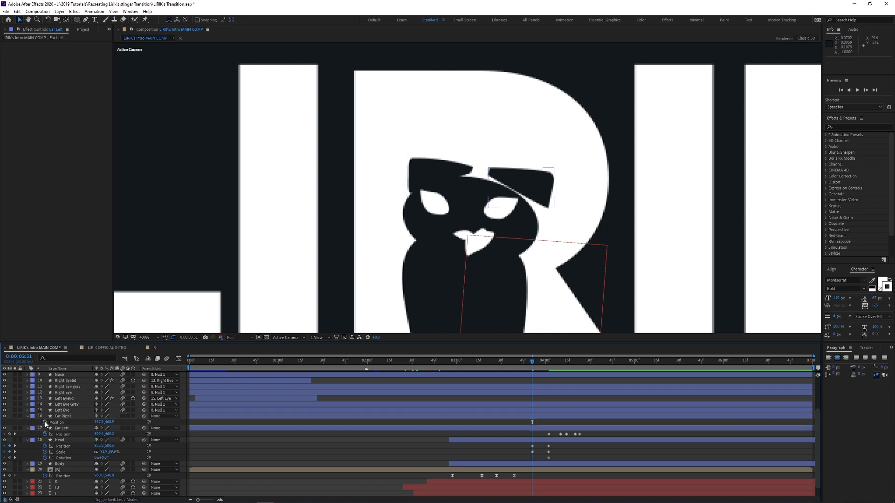
pyautogui.moveTo(531, 196); pyautogui.dragTo(520, 207)
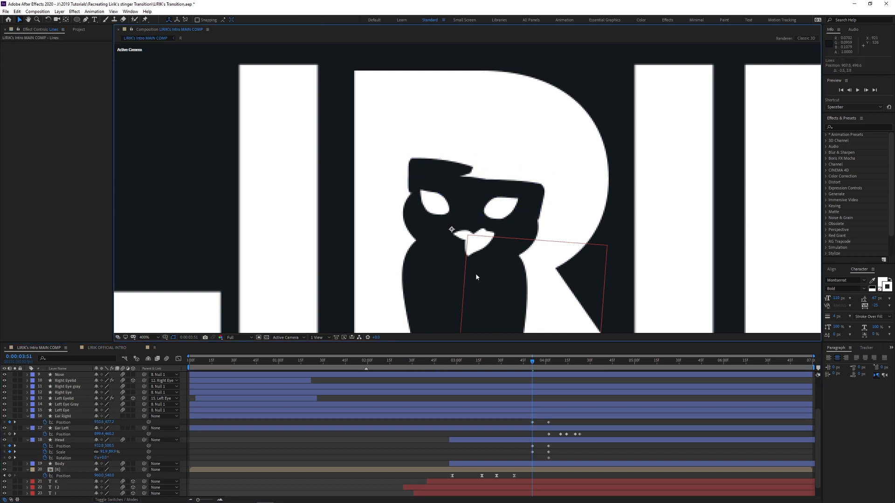
pyautogui.moveTo(422, 168); pyautogui.dragTo(424, 180)
pyautogui.click(524, 399)
# Play back the head and ear movement and nudge the head slightly to the left
pyautogui.moveTo(532, 363)
pyautogui.mouseDown()
pyautogui.moveTo(563, 363)
pyautogui.moveTo(518, 365)
pyautogui.mouseUp()
pyautogui.press('space')
pyautogui.moveTo(518, 365); pyautogui.dragTo(547, 367)
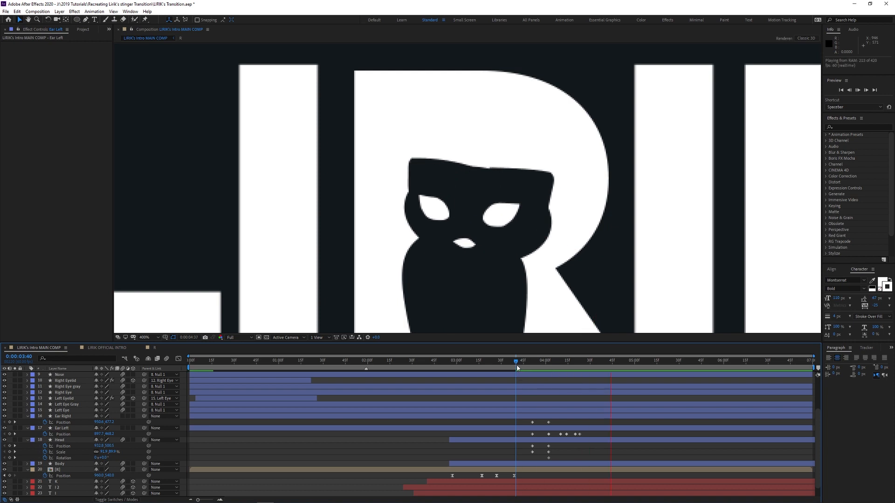
pyautogui.press('space')
pyautogui.click(59, 440)
pyautogui.moveTo(425, 233); pyautogui.dragTo(418, 232)
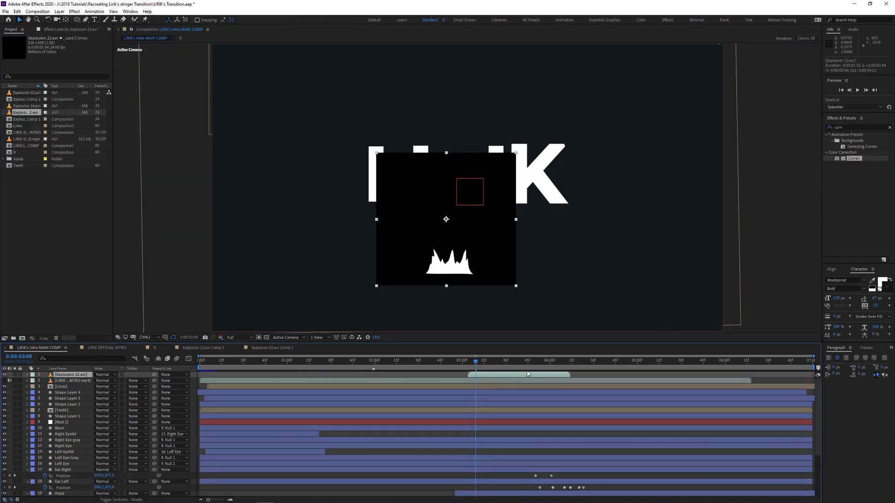
# Give the Explosion 22 clip a blending mode that drops out its black background, and check it at 0:00:03:19
pyautogui.click(103, 374)
pyautogui.click(113, 155)
pyautogui.moveTo(475, 363); pyautogui.dragTo(491, 370)
# Display the R's position speed graph and select its landing keyframe at 0:00:03:17
pyautogui.scroll(-5, 74, 385)
pyautogui.click(59, 458)
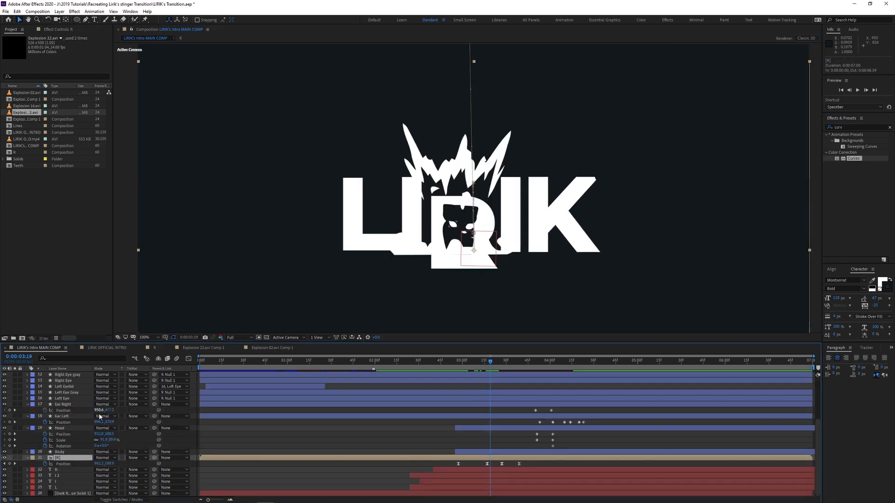
pyautogui.click(189, 359)
pyautogui.scroll(-5, 68, 448)
pyautogui.scroll(4, 492, 481)
pyautogui.moveTo(415, 462); pyautogui.dragTo(435, 482)
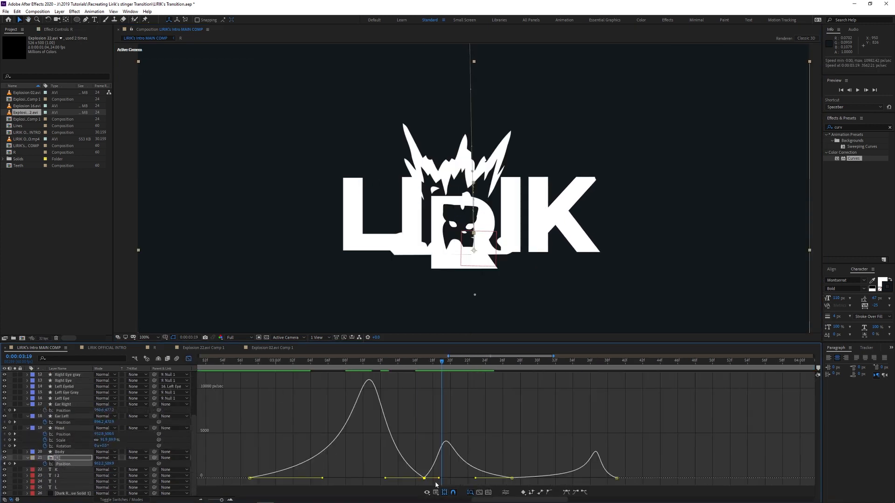
# Try other interpolation types on the R's landing keyframe and undo the last change
pyautogui.click(548, 494)
pyautogui.moveTo(422, 366)
pyautogui.mouseDown()
pyautogui.moveTo(399, 365)
pyautogui.moveTo(424, 370)
pyautogui.mouseUp()
pyautogui.click(422, 449)
pyautogui.click(541, 494)
pyautogui.moveTo(424, 365)
pyautogui.mouseDown()
pyautogui.moveTo(407, 365)
pyautogui.moveTo(443, 365)
pyautogui.moveTo(424, 365)
pyautogui.mouseUp()
pyautogui.hotkey('ctrl', 'z')
# Easy-ease the R's landing keyframe and shorten its incoming speed handle so the R hits abruptly
pyautogui.click(567, 492)
pyautogui.moveTo(366, 478); pyautogui.dragTo(426, 478)
pyautogui.moveTo(424, 364); pyautogui.dragTo(504, 371)
pyautogui.click(188, 359)
pyautogui.scroll(-5, 312, 437)
pyautogui.scroll(4, 489, 378)
# Move the explosion clip's anchor point down to the base of the blast and scale the clip down
pyautogui.hotkey('alt', '[')
pyautogui.click(471, 374)
pyautogui.click(507, 375)
pyautogui.moveTo(544, 95); pyautogui.dragTo(513, 124)
pyautogui.hotkey('ctrl', 'z')
pyautogui.press('y')
pyautogui.moveTo(452, 182); pyautogui.dragTo(451, 253)
pyautogui.press('v')
pyautogui.press('s')
pyautogui.moveTo(105, 381); pyautogui.dragTo(95, 381)
# Add a second explosion clip, line it up in time with the R's impact and change its blending mode
pyautogui.moveTo(504, 362); pyautogui.dragTo(536, 365)
pyautogui.moveTo(26, 105); pyautogui.dragTo(70, 373)
pyautogui.moveTo(536, 362); pyautogui.dragTo(504, 362)
pyautogui.moveTo(268, 375); pyautogui.dragTo(561, 374)
pyautogui.click(105, 375)
pyautogui.click(125, 154)
# Rotate and scale down the second explosion clip, and move it up towards the R
pyautogui.press('w')
pyautogui.moveTo(485, 273); pyautogui.dragTo(452, 292)
pyautogui.press('v')
pyautogui.press('s')
pyautogui.moveTo(104, 381); pyautogui.dragTo(83, 381)
pyautogui.moveTo(470, 294); pyautogui.dragTo(454, 240)
# Start the second explosion slightly earlier and raise it a little in the frame
pyautogui.moveTo(521, 375); pyautogui.dragTo(505, 374)
pyautogui.moveTo(504, 362); pyautogui.dragTo(493, 363)
pyautogui.moveTo(460, 278); pyautogui.dragTo(461, 263)
pyautogui.moveTo(493, 362); pyautogui.dragTo(527, 371)
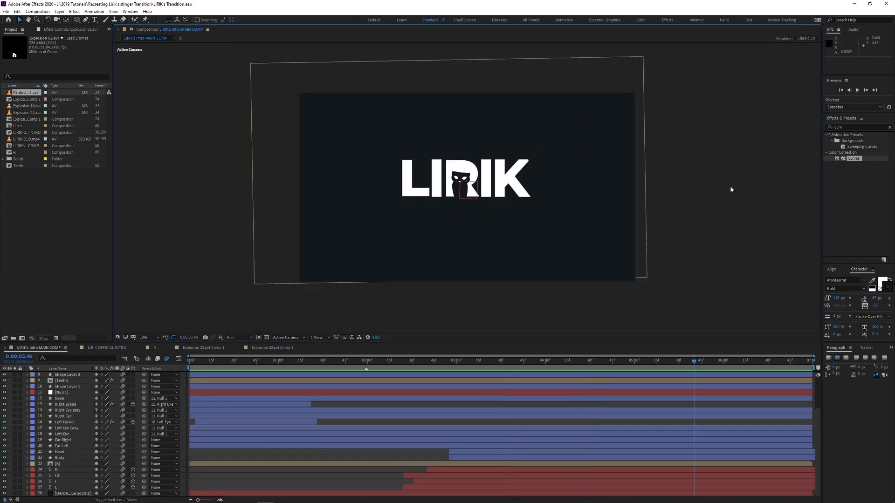
# Keyframe the dark background solid's position near the end so that it slides out past the frame's left edge
pyautogui.click(68, 494)
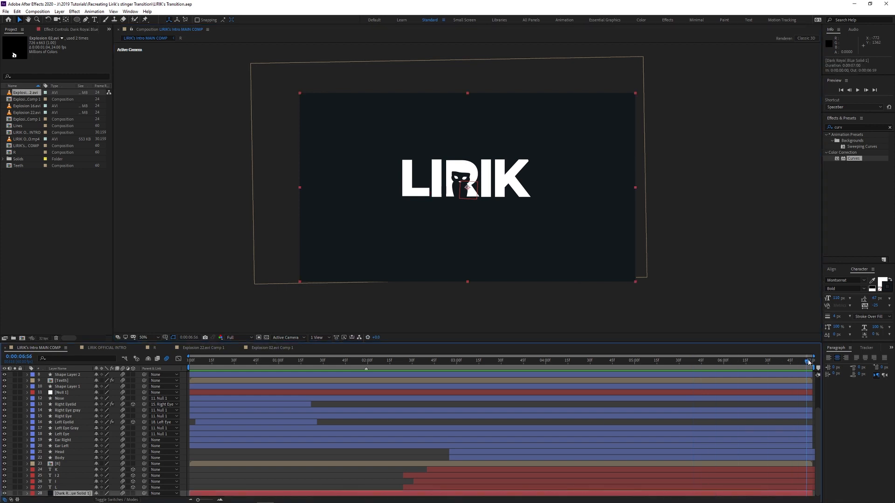
pyautogui.scroll(3, 573, 368)
pyautogui.moveTo(573, 368); pyautogui.dragTo(785, 367)
pyautogui.scroll(-4, 510, 436)
pyautogui.hotkey('alt', 'shift', 'p')
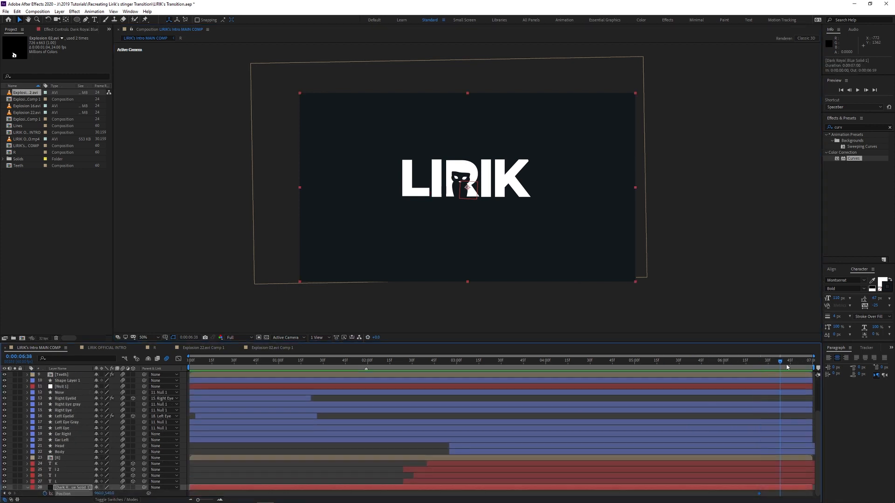
pyautogui.moveTo(571, 230); pyautogui.dragTo(430, 231)
pyautogui.moveTo(748, 361); pyautogui.dragTo(727, 364)
# Play back the closing seconds to check how the background solid slides out
pyautogui.click(698, 363)
pyautogui.press('space')
pyautogui.click(679, 363)
pyautogui.press('space')
pyautogui.moveTo(678, 362); pyautogui.dragTo(776, 382)
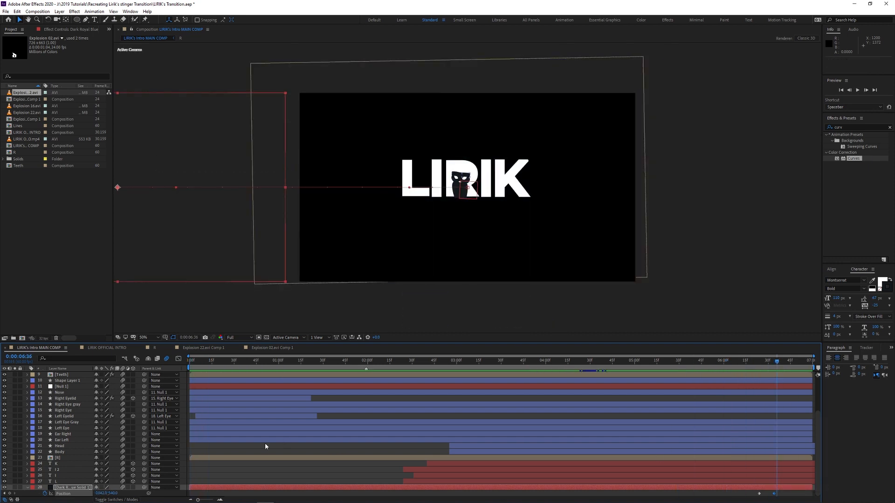
# Create a null object above the L letter layer and show its anchor point at the start of the composition
pyautogui.click(72, 482)
pyautogui.scroll(3, 74, 484)
pyautogui.rightClick(195, 315)
pyautogui.moveTo(228, 320)
pyautogui.click(317, 363)
pyautogui.press('a')
pyautogui.press('Home')
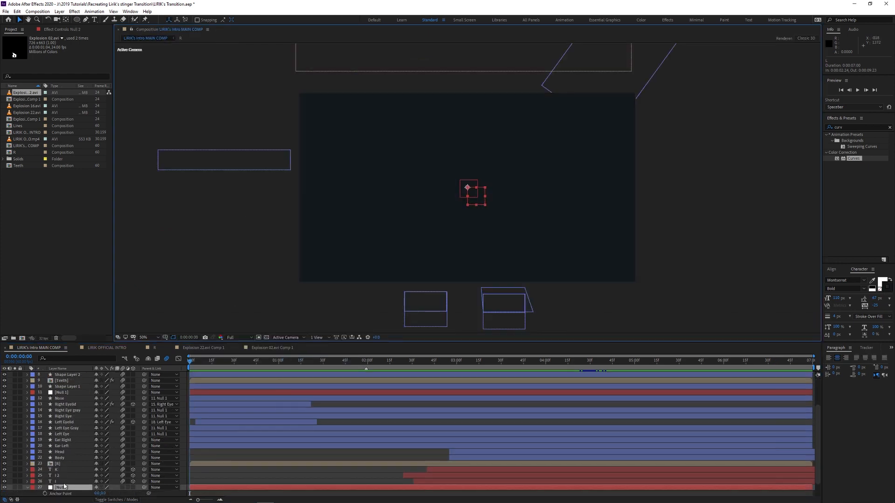
# Move the new null object directly below the L letter layer in the layer stack
pyautogui.click(64, 481)
pyautogui.scroll(-3, 64, 483)
pyautogui.moveTo(62, 470); pyautogui.dragTo(63, 484)
# Parent the letters, R composition, body, head, ears, Null 1 and the layers above it to Null 2, leaving out the eye and nose layers
pyautogui.click(60, 470)
pyautogui.scroll(5, 62, 470)
pyautogui.keyDown('shift'); pyautogui.click(68, 375); pyautogui.keyUp('shift')
pyautogui.scroll(-5, 77, 457)
pyautogui.scroll(2, 79, 470)
pyautogui.keyDown('ctrl'); pyautogui.click(73, 452); pyautogui.keyUp('ctrl')
pyautogui.keyDown('ctrl'); pyautogui.click(73, 446); pyautogui.keyUp('ctrl')
pyautogui.keyDown('ctrl'); pyautogui.click(73, 441); pyautogui.keyUp('ctrl')
pyautogui.keyDown('ctrl'); pyautogui.click(74, 434); pyautogui.keyUp('ctrl')
pyautogui.keyDown('ctrl'); pyautogui.click(72, 428); pyautogui.keyUp('ctrl')
pyautogui.keyDown('ctrl'); pyautogui.click(73, 422); pyautogui.keyUp('ctrl')
pyautogui.keyDown('ctrl'); pyautogui.click(72, 417); pyautogui.keyUp('ctrl')
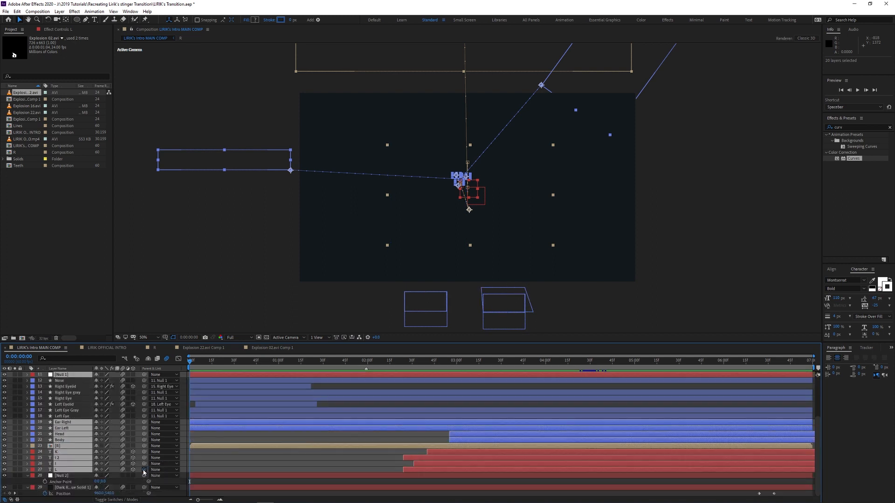
pyautogui.moveTo(143, 469); pyautogui.dragTo(62, 475)
pyautogui.click(261, 460)
# Keyframe Null 2's position near the end to slide the logo out past the frame's right edge, easing the motion in the speed graph
pyautogui.moveTo(191, 362); pyautogui.dragTo(807, 361)
pyautogui.click(66, 476)
pyautogui.moveTo(98, 482); pyautogui.dragTo(573, 434)
pyautogui.click(721, 362)
pyautogui.moveTo(811, 479); pyautogui.dragTo(785, 486)
pyautogui.hotkey('shift', 'F3')
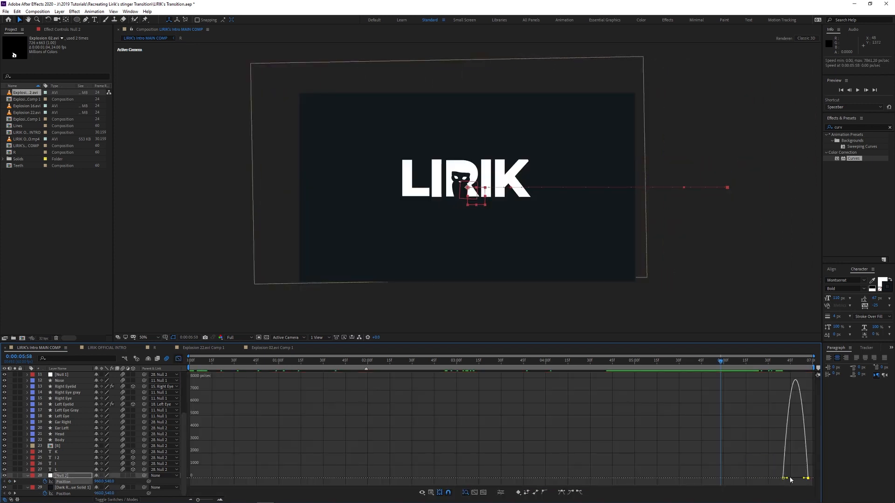
pyautogui.hotkey('shift', 'F3')
# Move the dark background solid's position keyframes earlier so that it slides out before the logo, checking the timing in playback
pyautogui.press('space')
pyautogui.click(617, 362)
pyautogui.press('space')
pyautogui.press('space')
pyautogui.moveTo(777, 492); pyautogui.dragTo(756, 498)
pyautogui.moveTo(759, 494); pyautogui.dragTo(751, 495)
pyautogui.press('space')
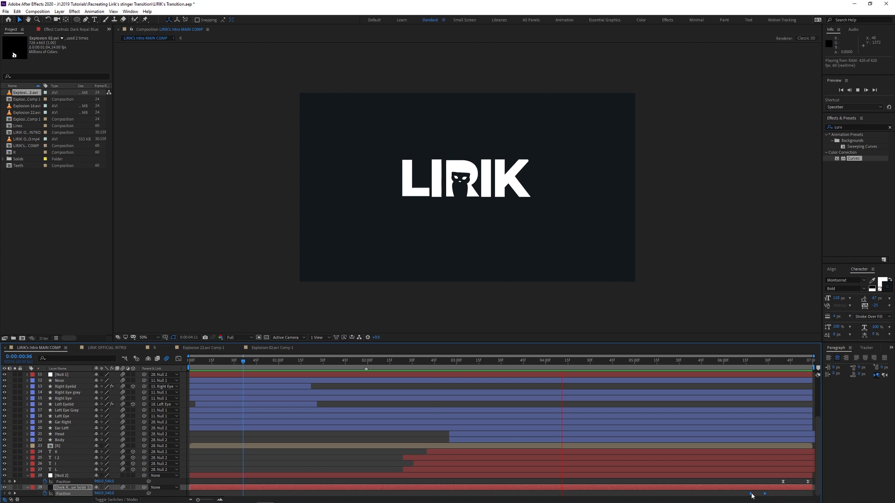
pyautogui.press('space')
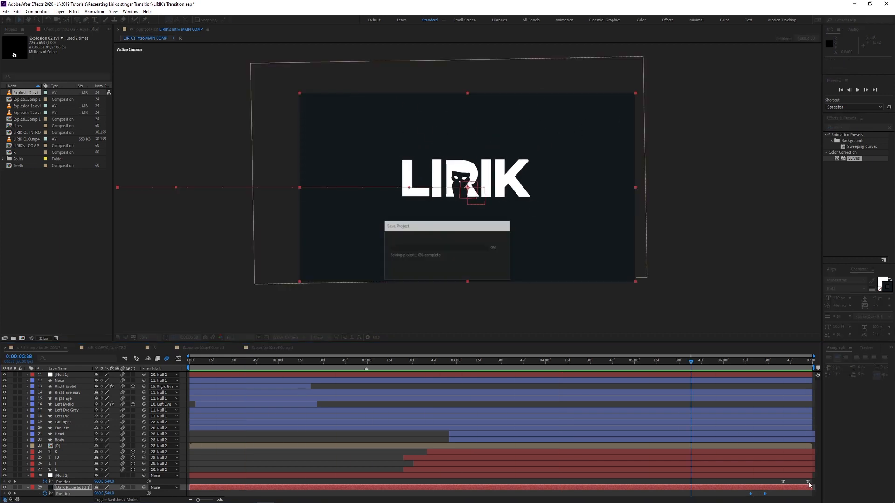
# Draw a thin horizontal wedge at the left of the LIRIK letters with the Pen tool and fill it white
pyautogui.press('g')
pyautogui.click(419, 191)
pyautogui.click(346, 191)
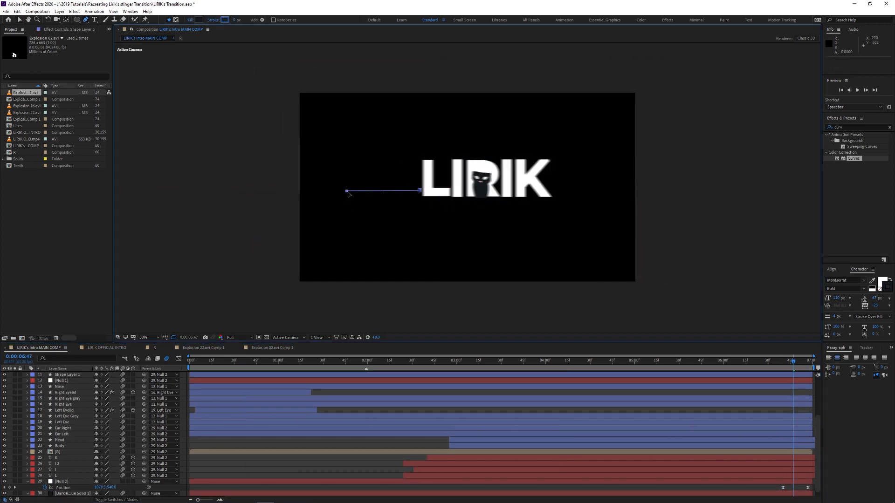
pyautogui.click(199, 20)
pyautogui.click(82, 64)
pyautogui.click(236, 66)
# Keyframe the white wedge's position and opacity so that it appears with the logo's exit and shoots out past the frame's right edge
pyautogui.press('v')
pyautogui.press('p')
pyautogui.hotkey('shift', 't')
pyautogui.click(45, 381)
pyautogui.click(44, 387)
pyautogui.click(808, 361)
pyautogui.moveTo(364, 195); pyautogui.dragTo(692, 200)
pyautogui.click(792, 361)
pyautogui.moveTo(806, 381)
pyautogui.mouseDown()
pyautogui.moveTo(803, 362)
pyautogui.moveTo(788, 389)
pyautogui.moveTo(784, 381)
pyautogui.moveTo(791, 364)
pyautogui.moveTo(809, 363)
pyautogui.moveTo(802, 366)
pyautogui.mouseUp()
pyautogui.click(790, 363)
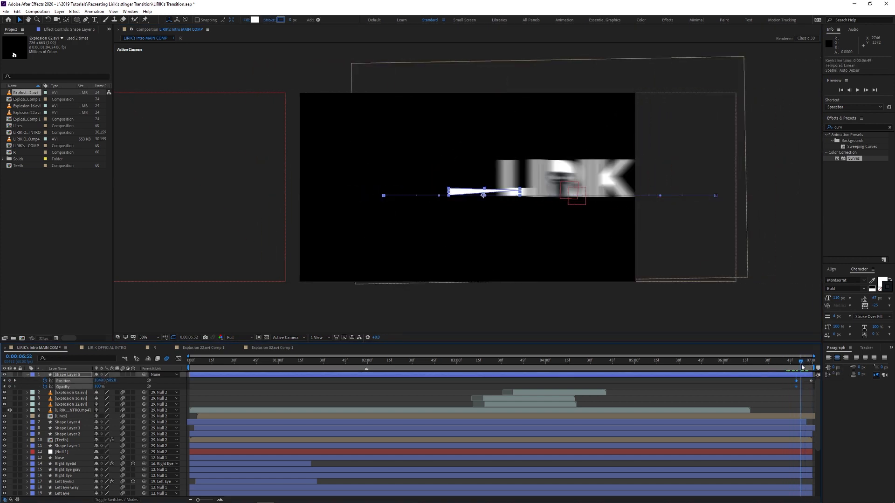
# Move the white wedge's motion path down to just below the LIRIK letters
pyautogui.click(4, 381)
pyautogui.moveTo(365, 193); pyautogui.dragTo(364, 202)
pyautogui.moveTo(791, 366); pyautogui.dragTo(778, 367)
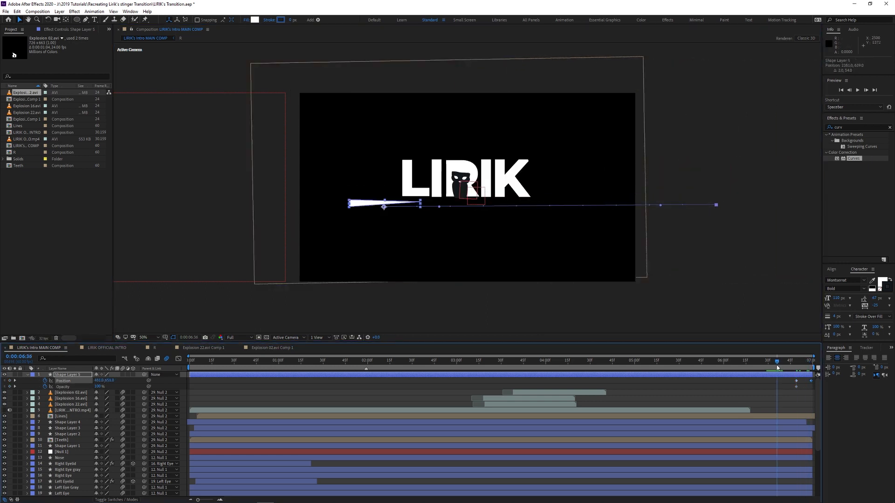
# Duplicate the white wedge layer, scale the copy down and reposition it higher, near the top of the L
pyautogui.click(78, 375)
pyautogui.hotkey('ctrl', 'd')
pyautogui.press('s')
pyautogui.moveTo(107, 381); pyautogui.dragTo(94, 382)
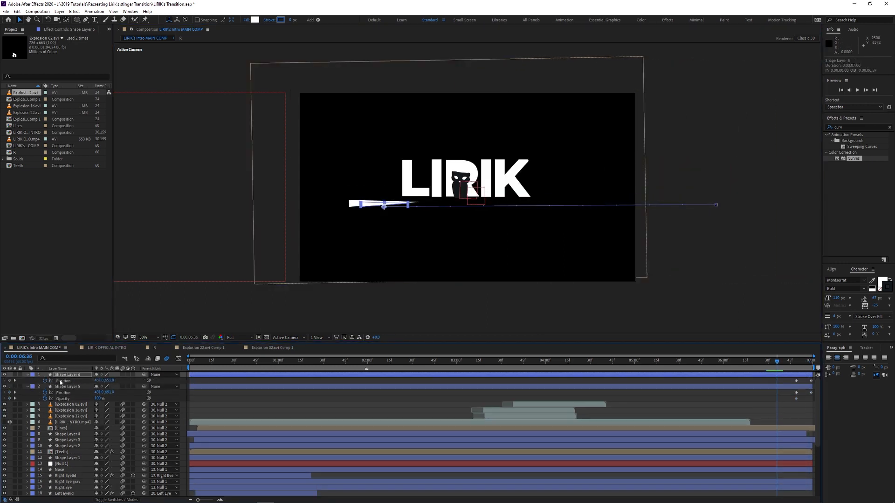
pyautogui.click(15, 381)
pyautogui.moveTo(384, 205); pyautogui.dragTo(422, 158)
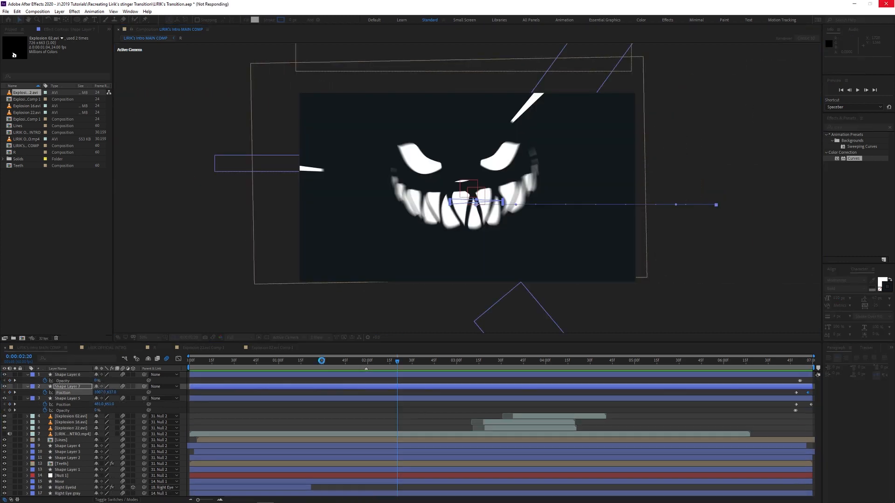
# Play back the composition to check the whole transition with the added wedge streaks
pyautogui.moveTo(321, 360); pyautogui.dragTo(269, 365)
pyautogui.press('space')
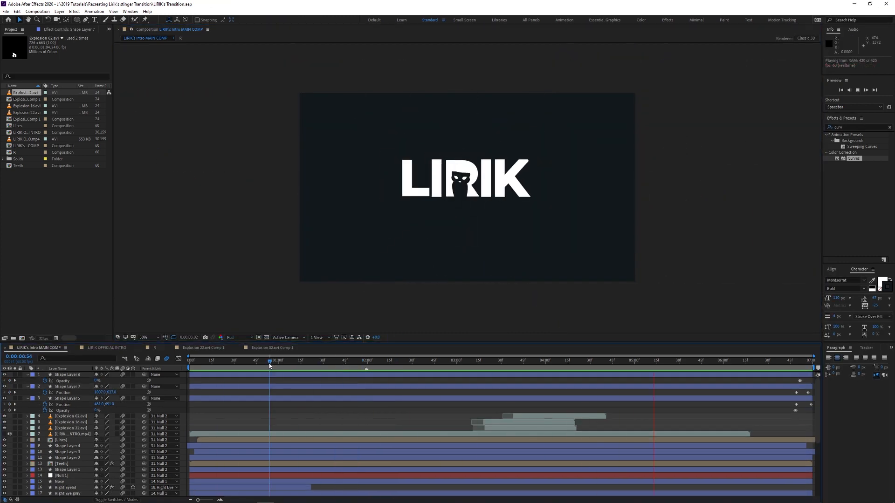